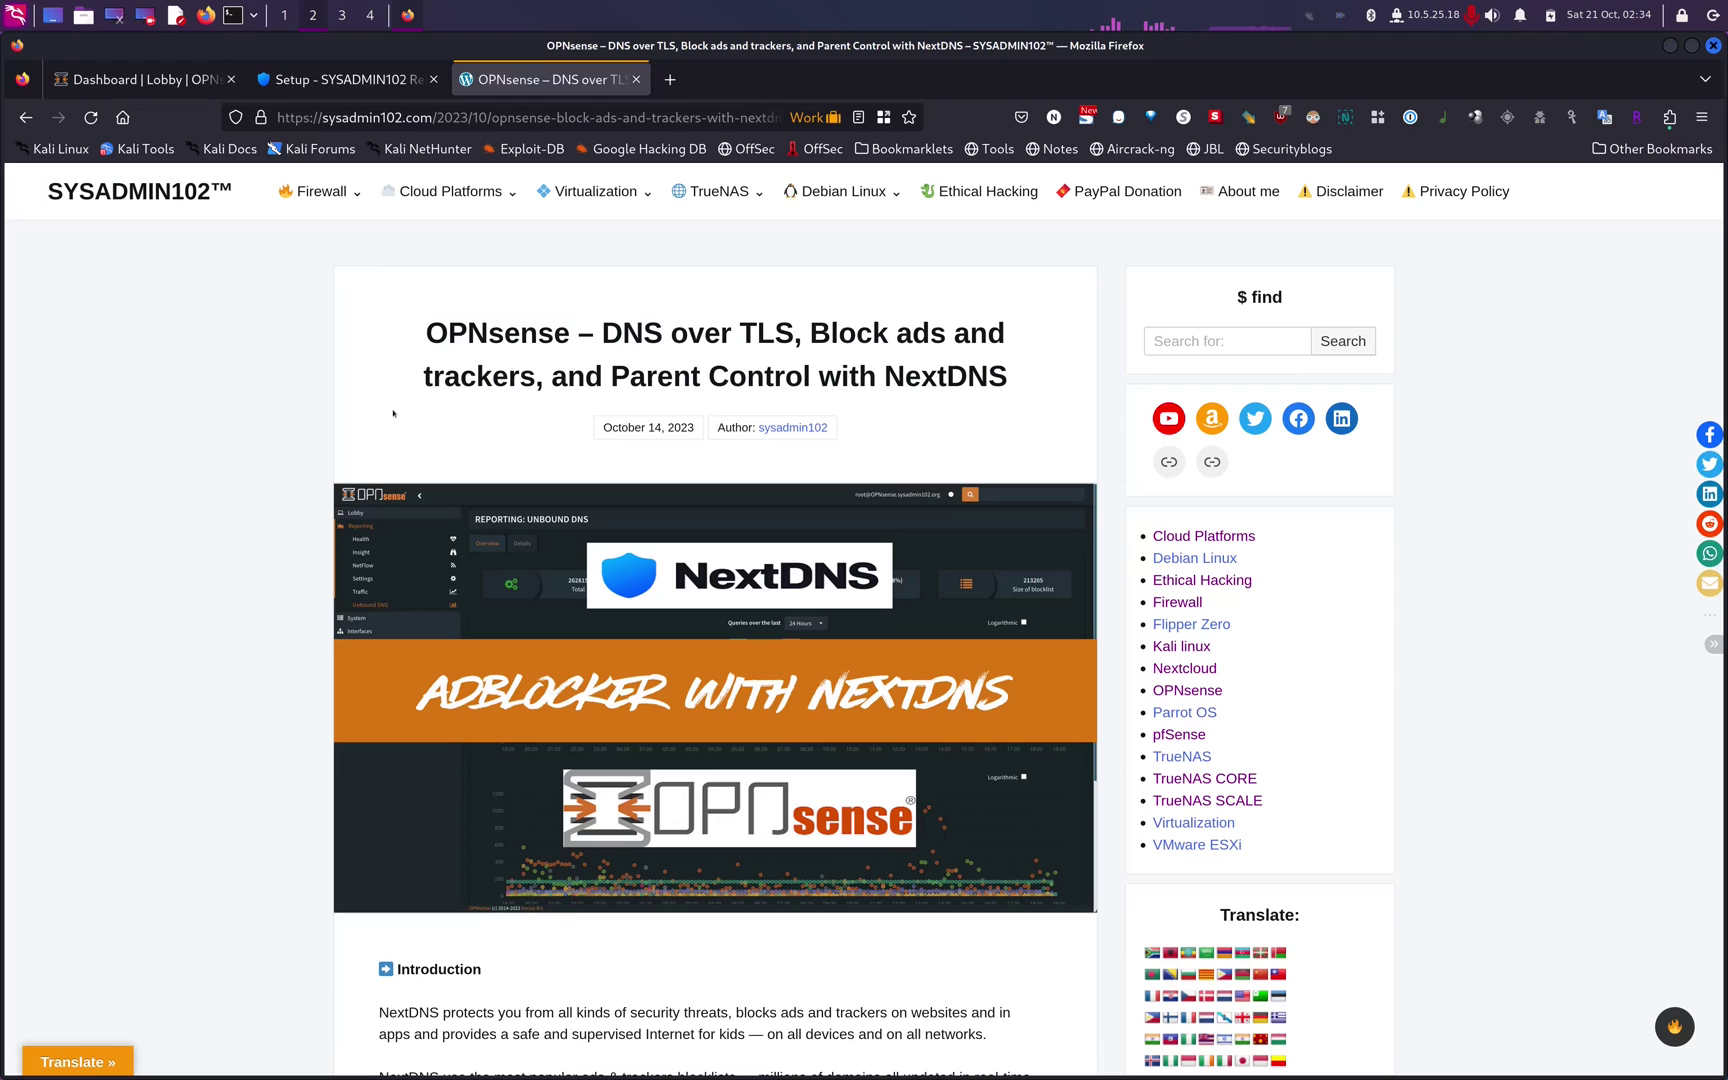
# Scroll the OPNsense–NextDNS article past its banner and introduction to the Affiliated Link and Pricing headings
pyautogui.scroll(-3, 393, 413)
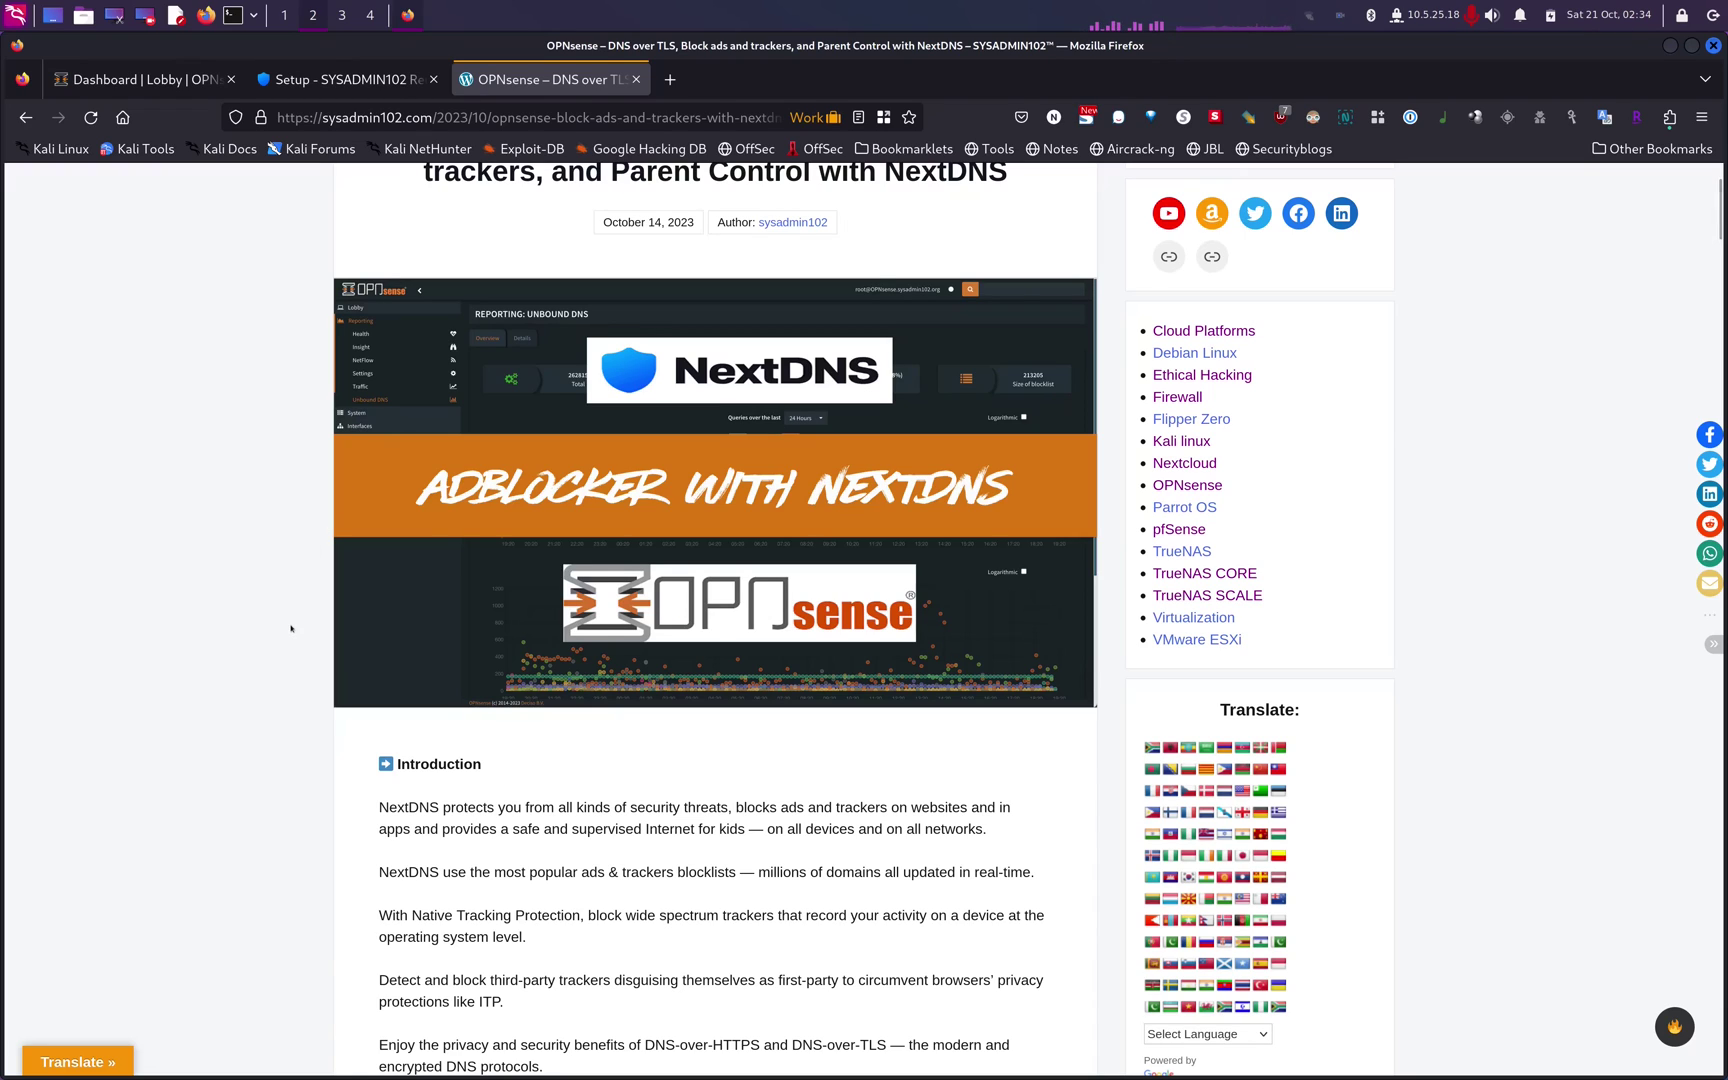
pyautogui.scroll(-2, 291, 628)
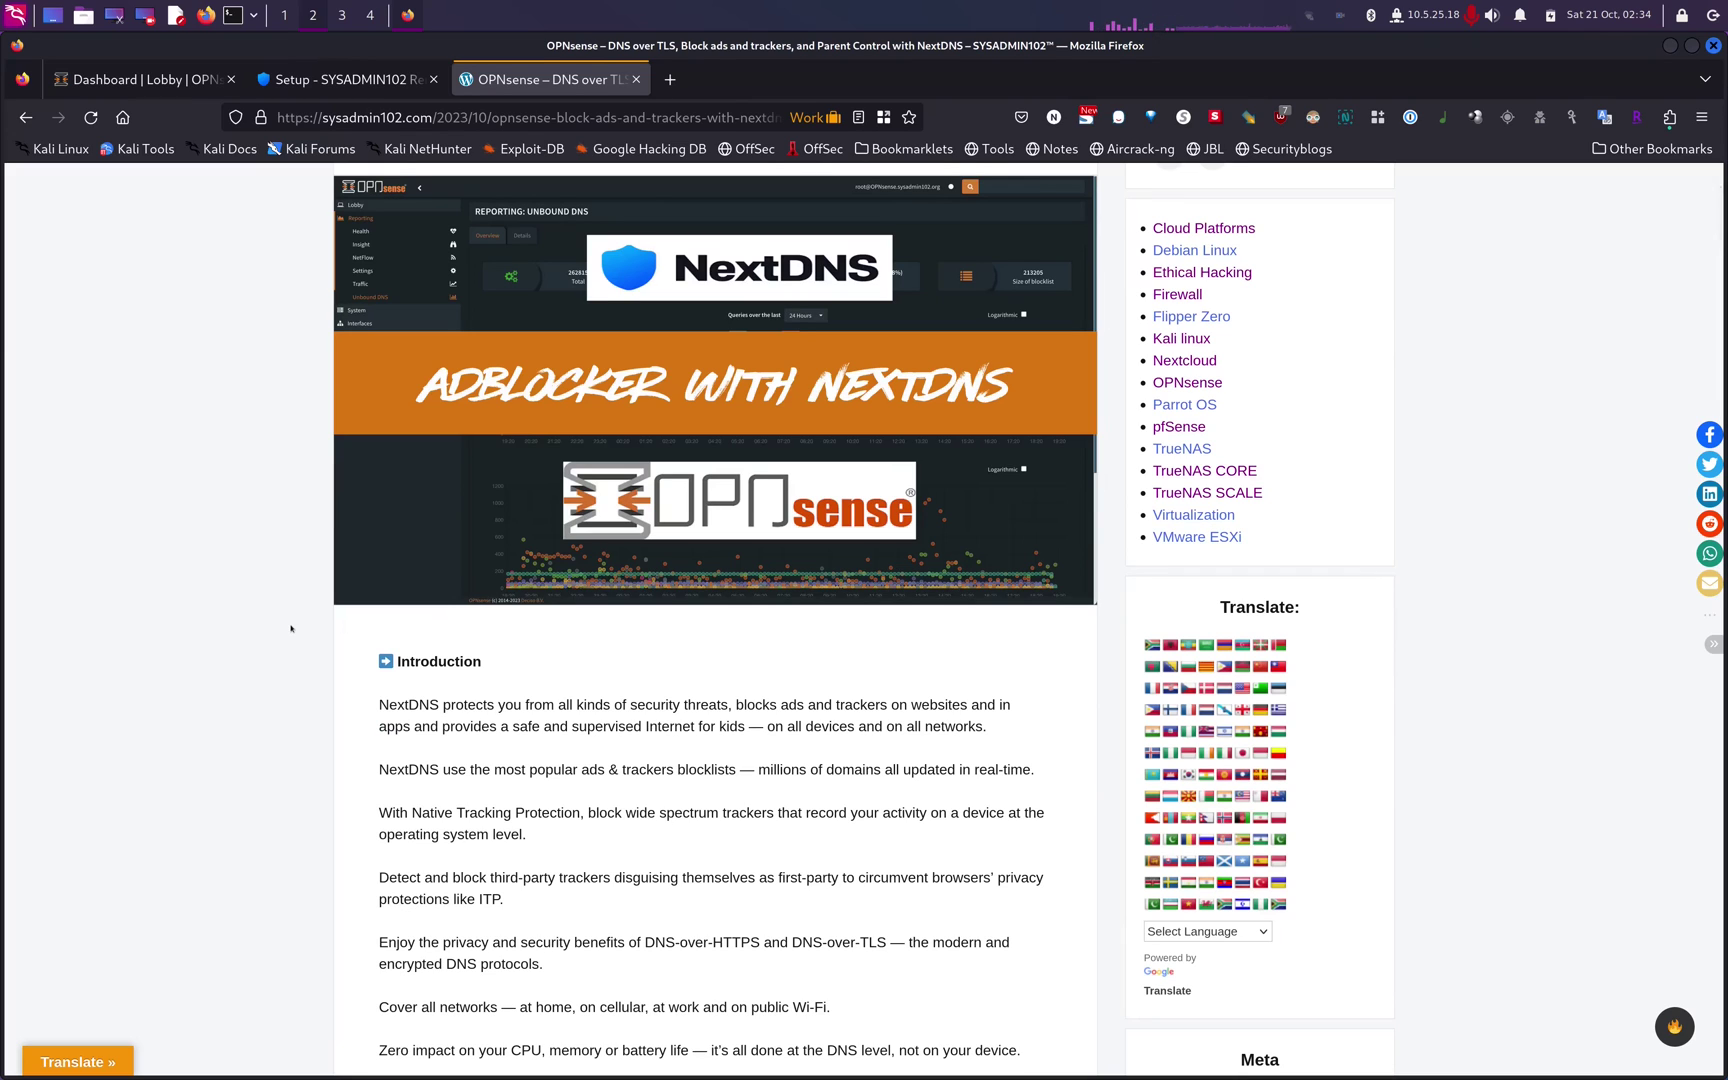
pyautogui.scroll(-2, 291, 628)
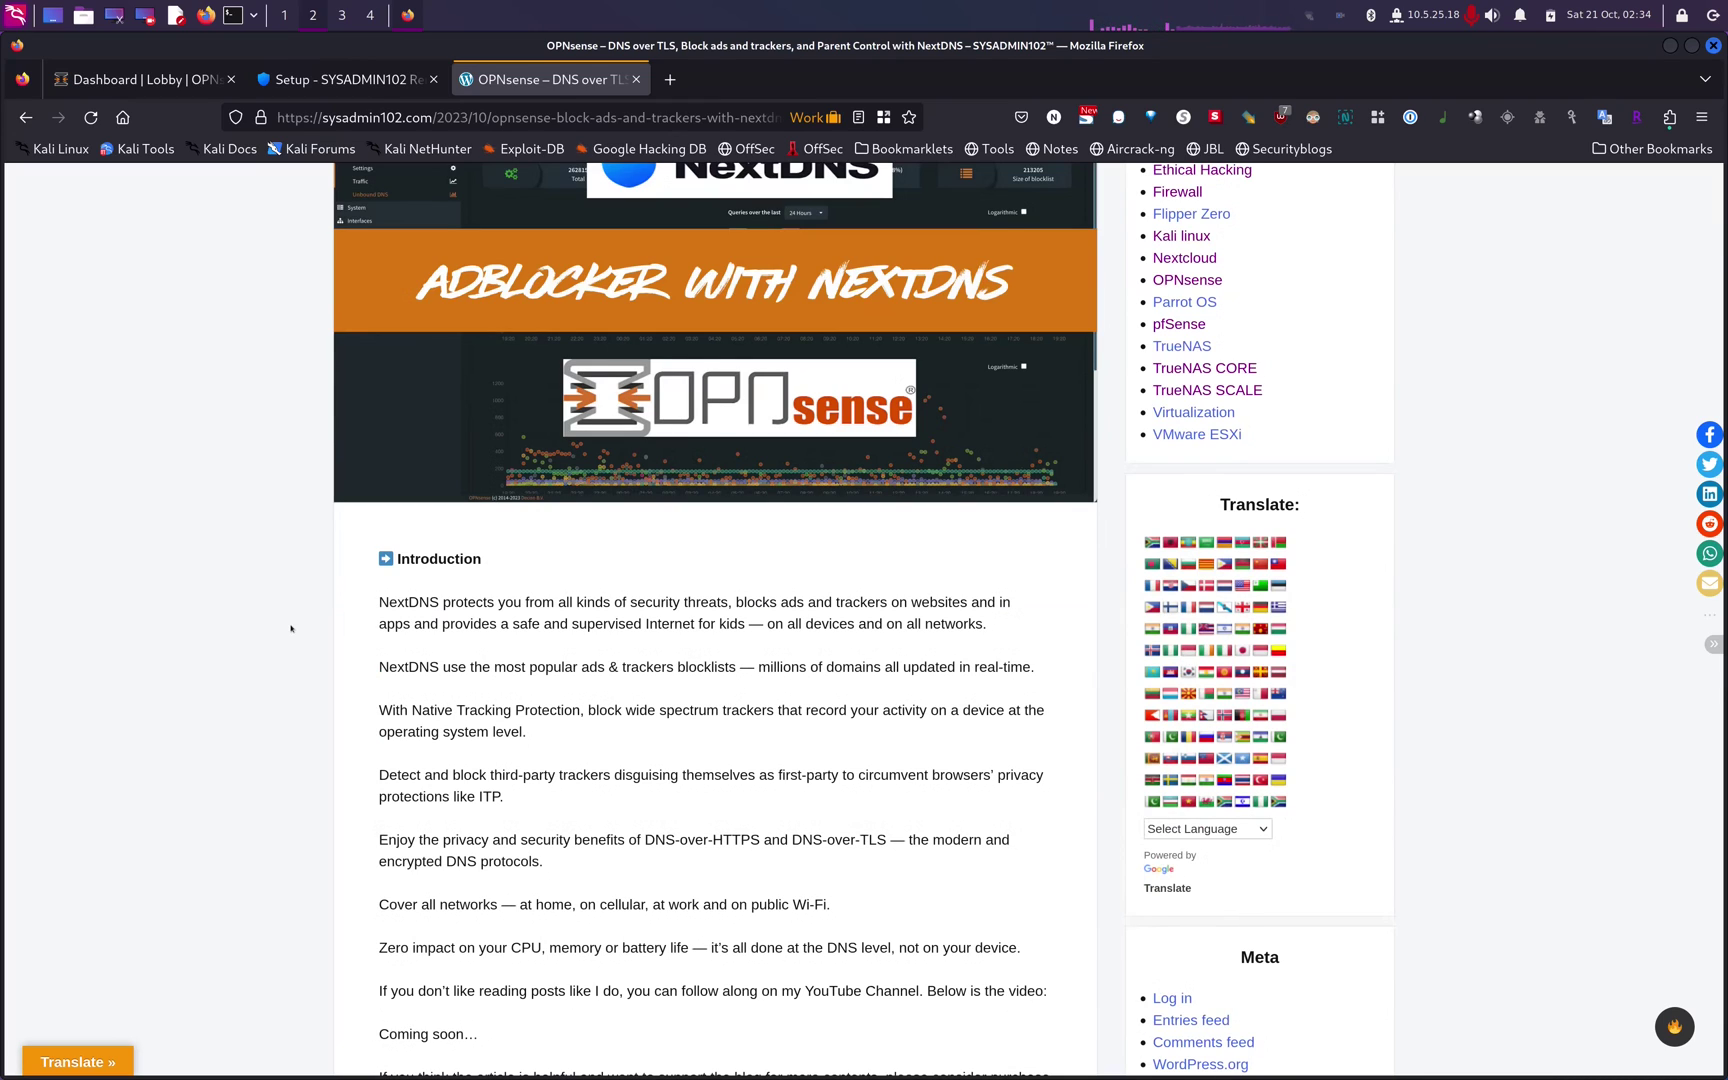
pyautogui.scroll(-2, 291, 628)
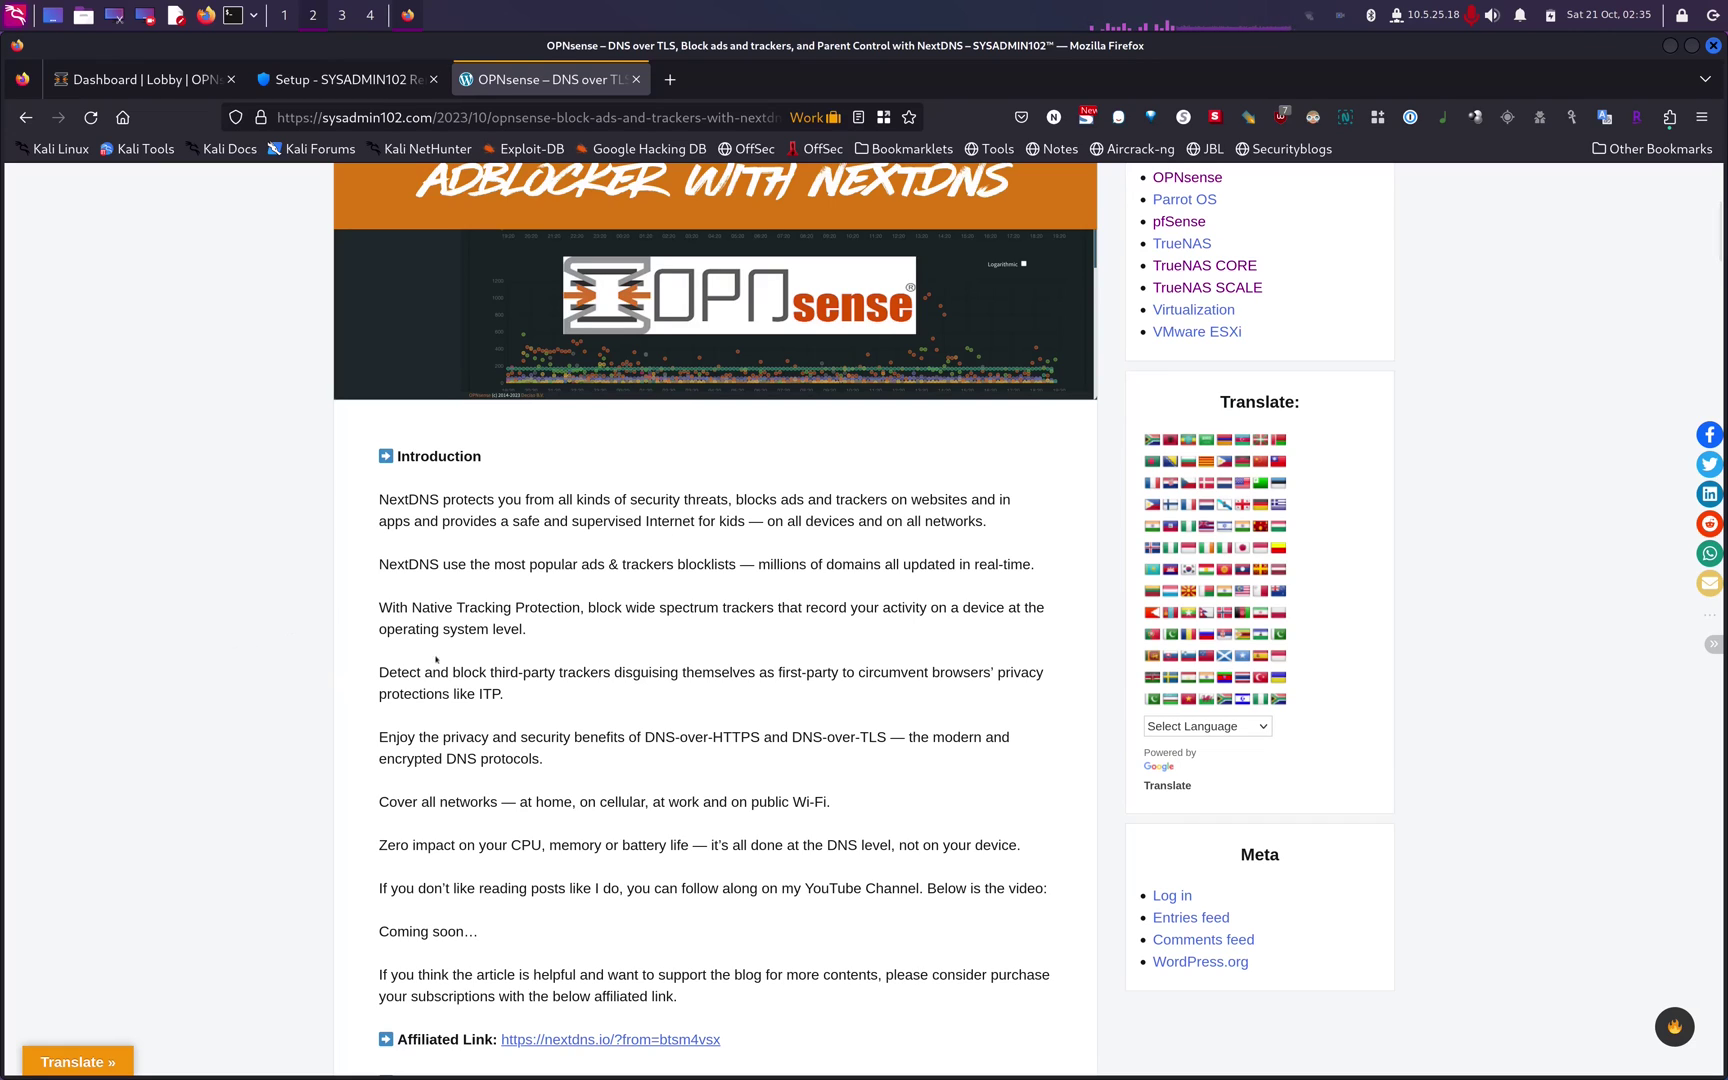
pyautogui.scroll(2, 485, 685)
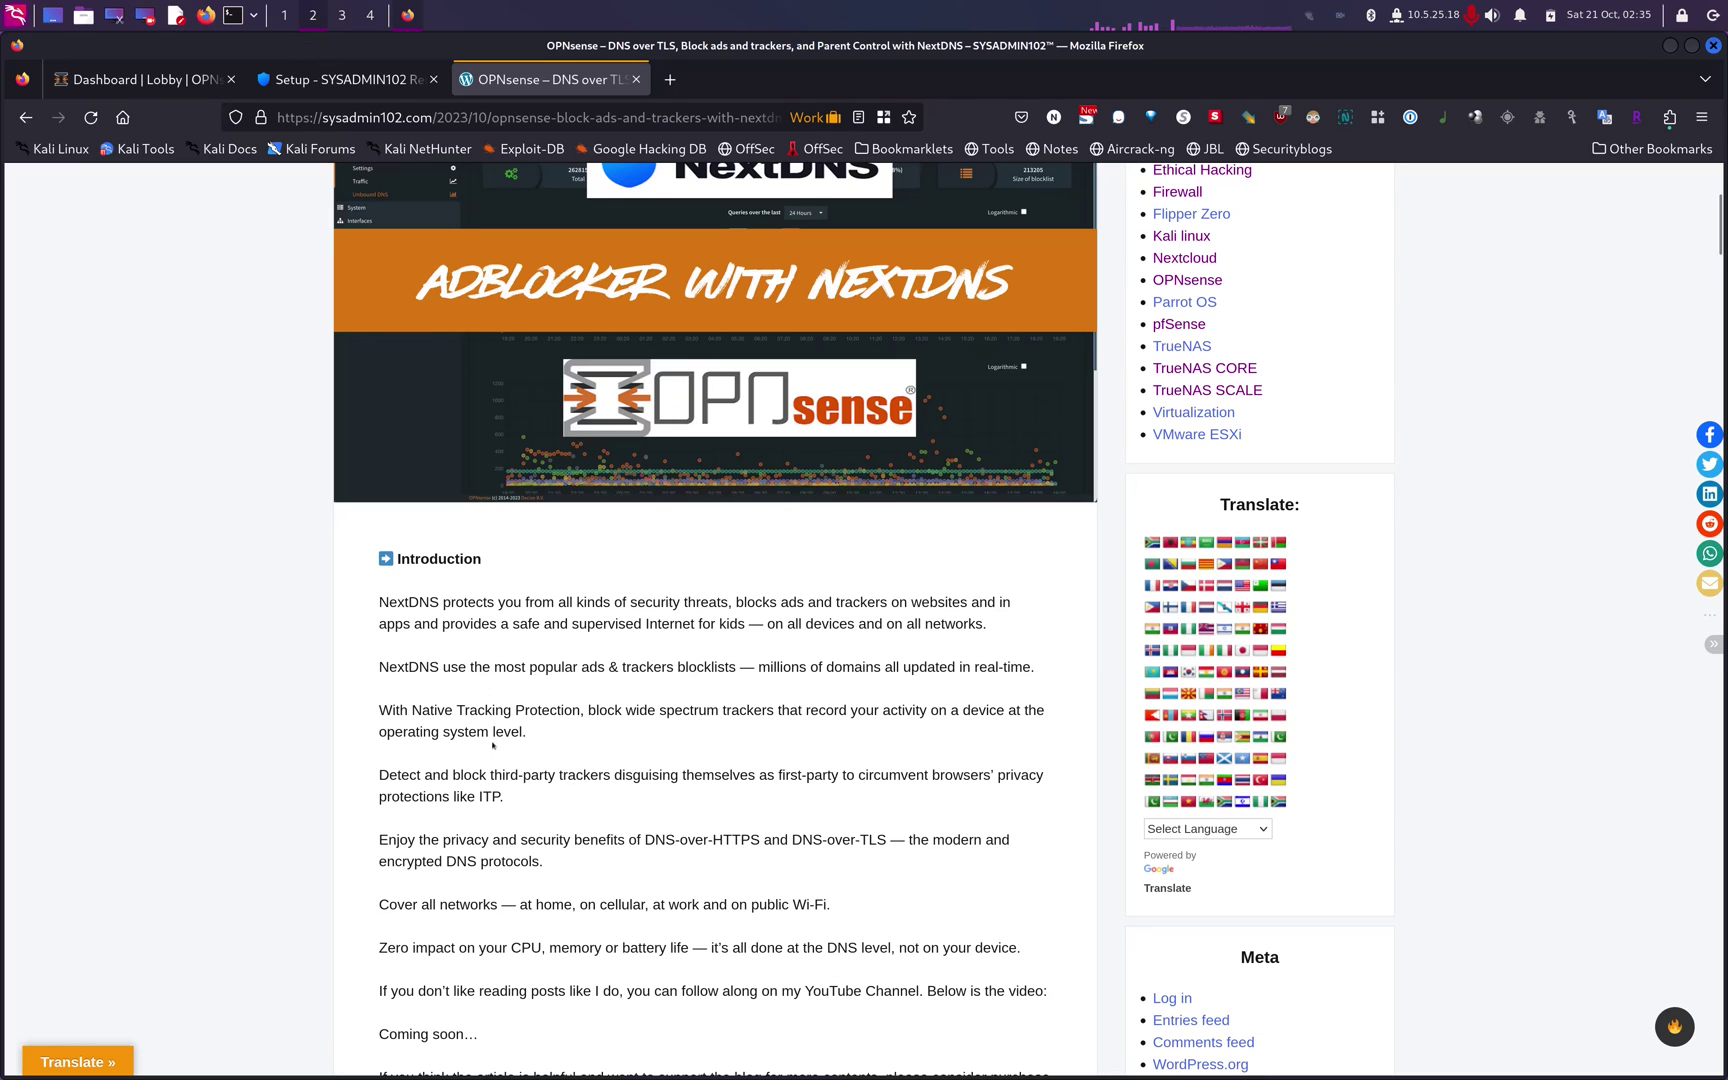
pyautogui.scroll(2, 492, 745)
# Scroll past the pricing image and 'My thoughts' to Step 1 account options and Step 2: Deploy NextDNS on OPNSense
pyautogui.scroll(-6, 492, 745)
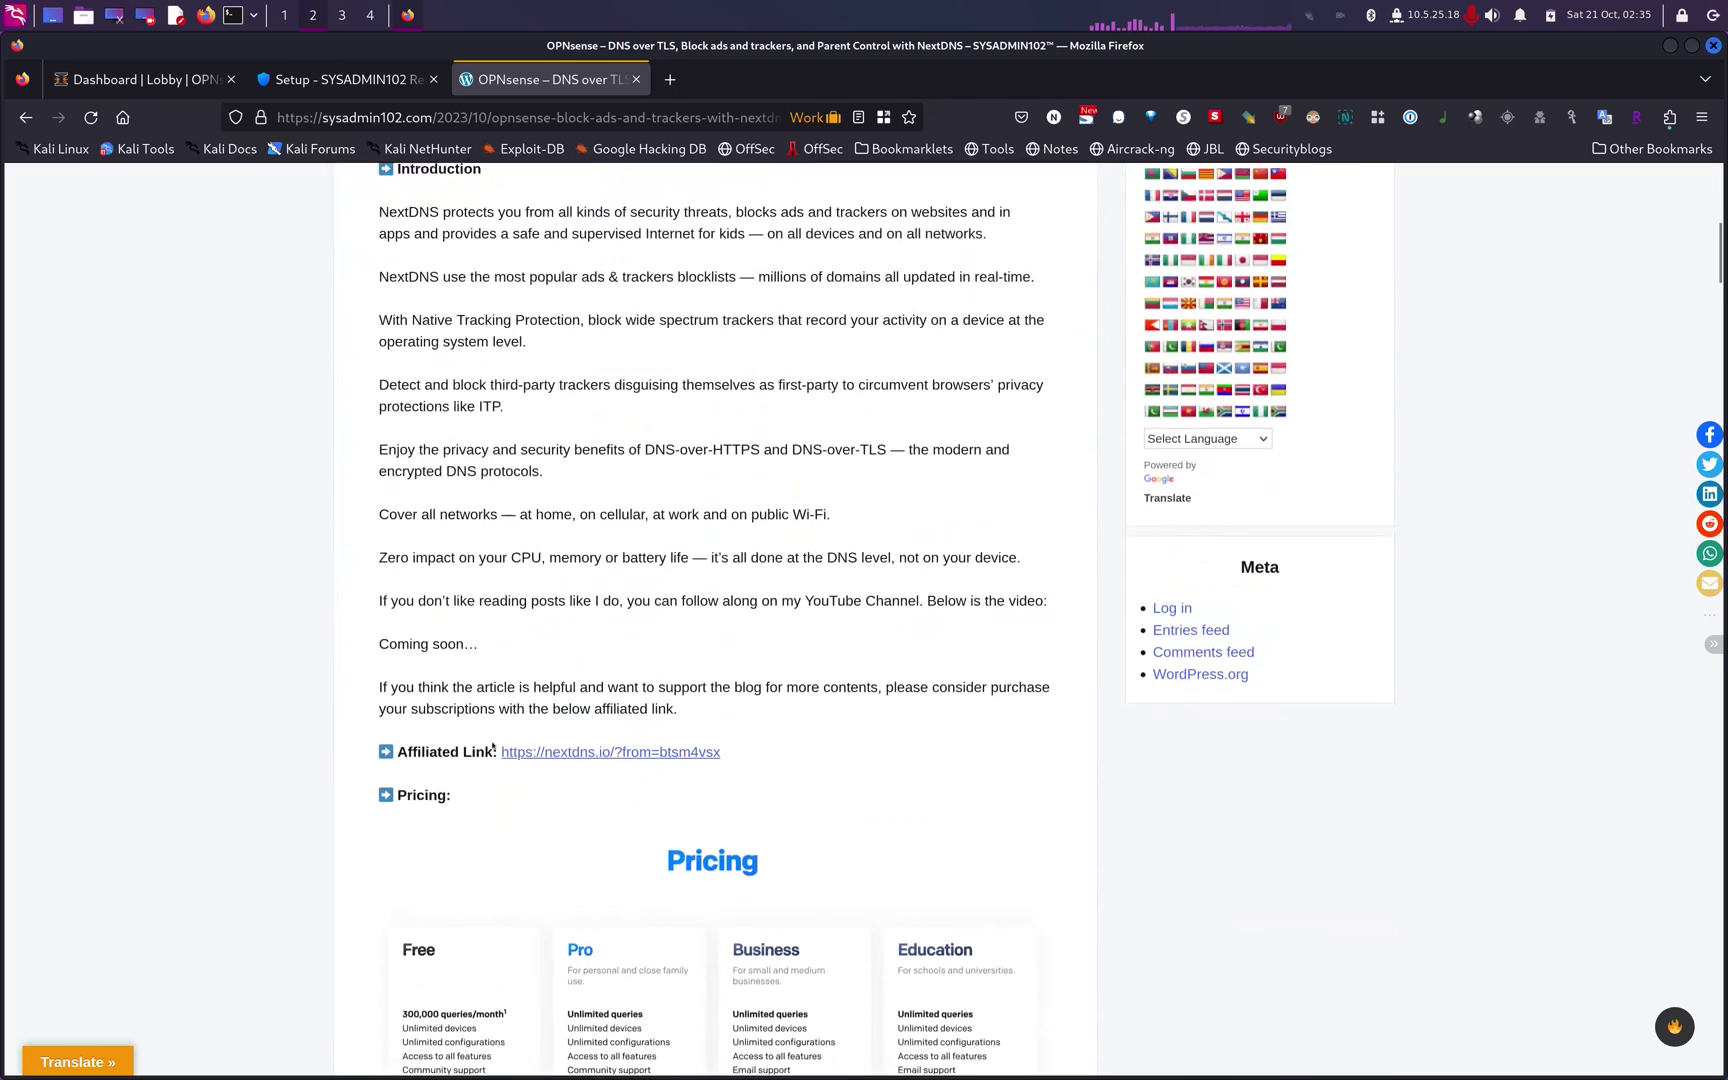
pyautogui.scroll(-3, 492, 745)
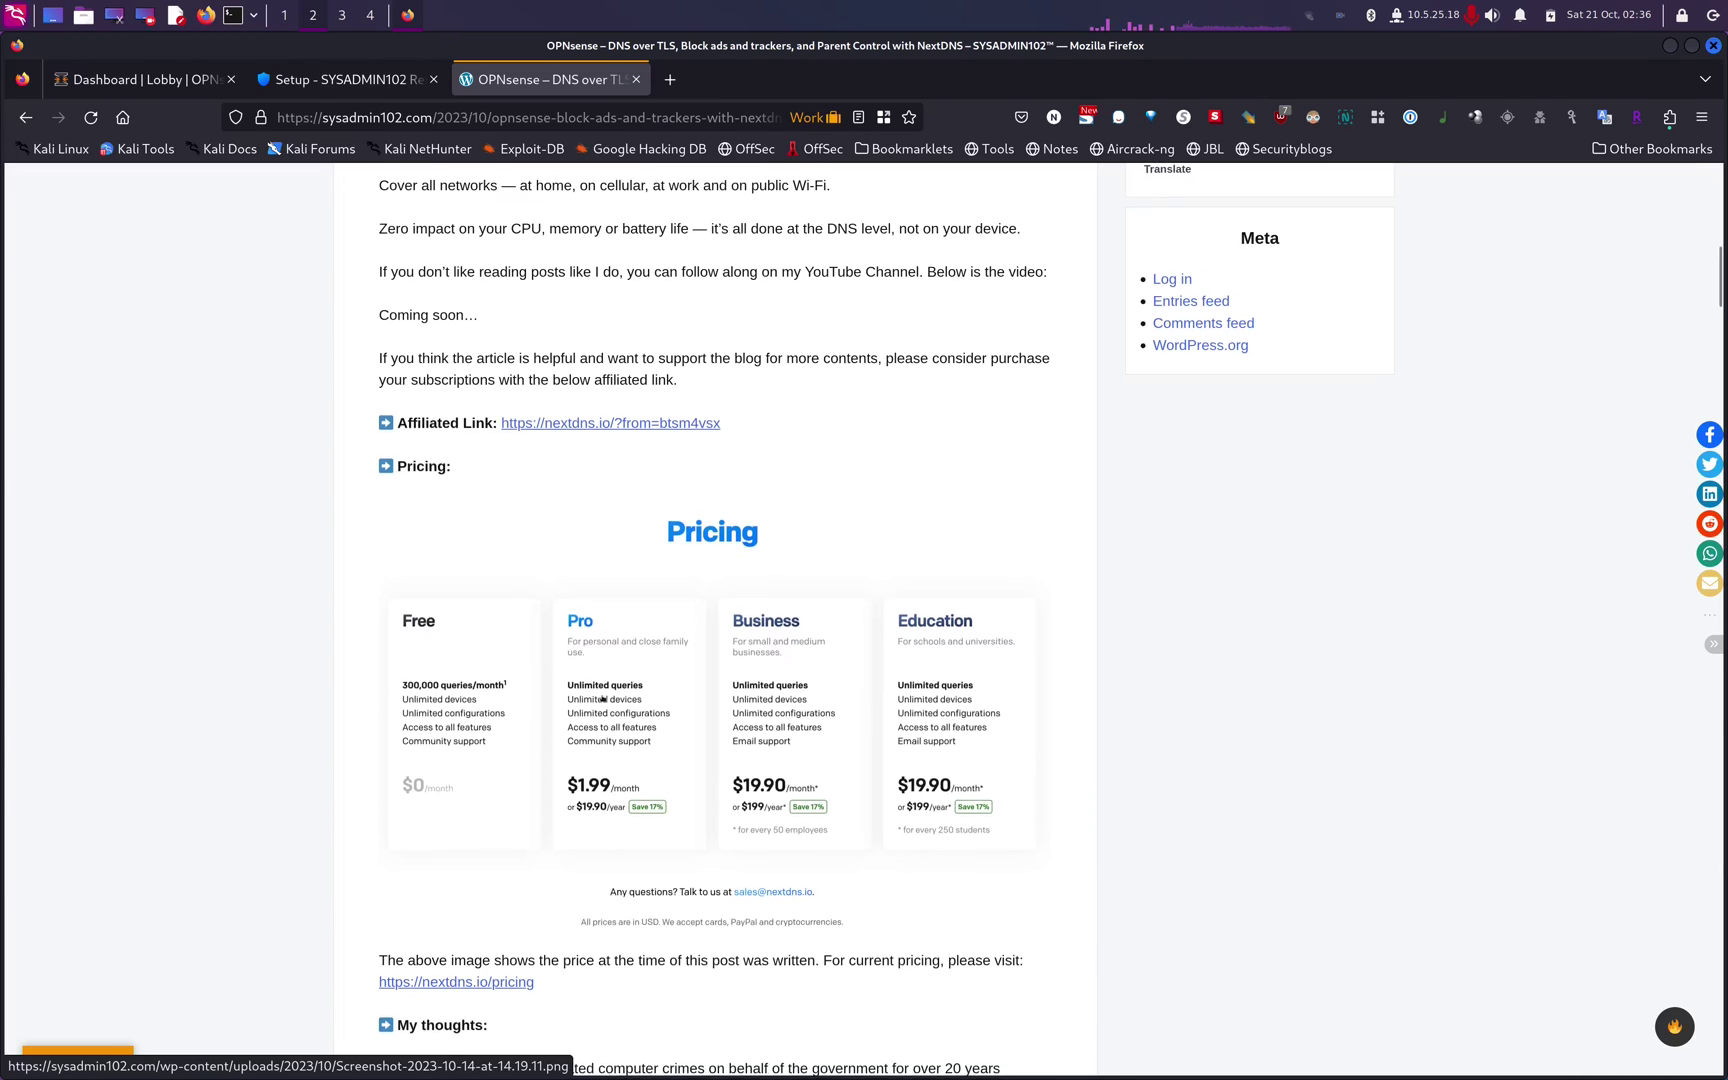
pyautogui.scroll(-3, 602, 697)
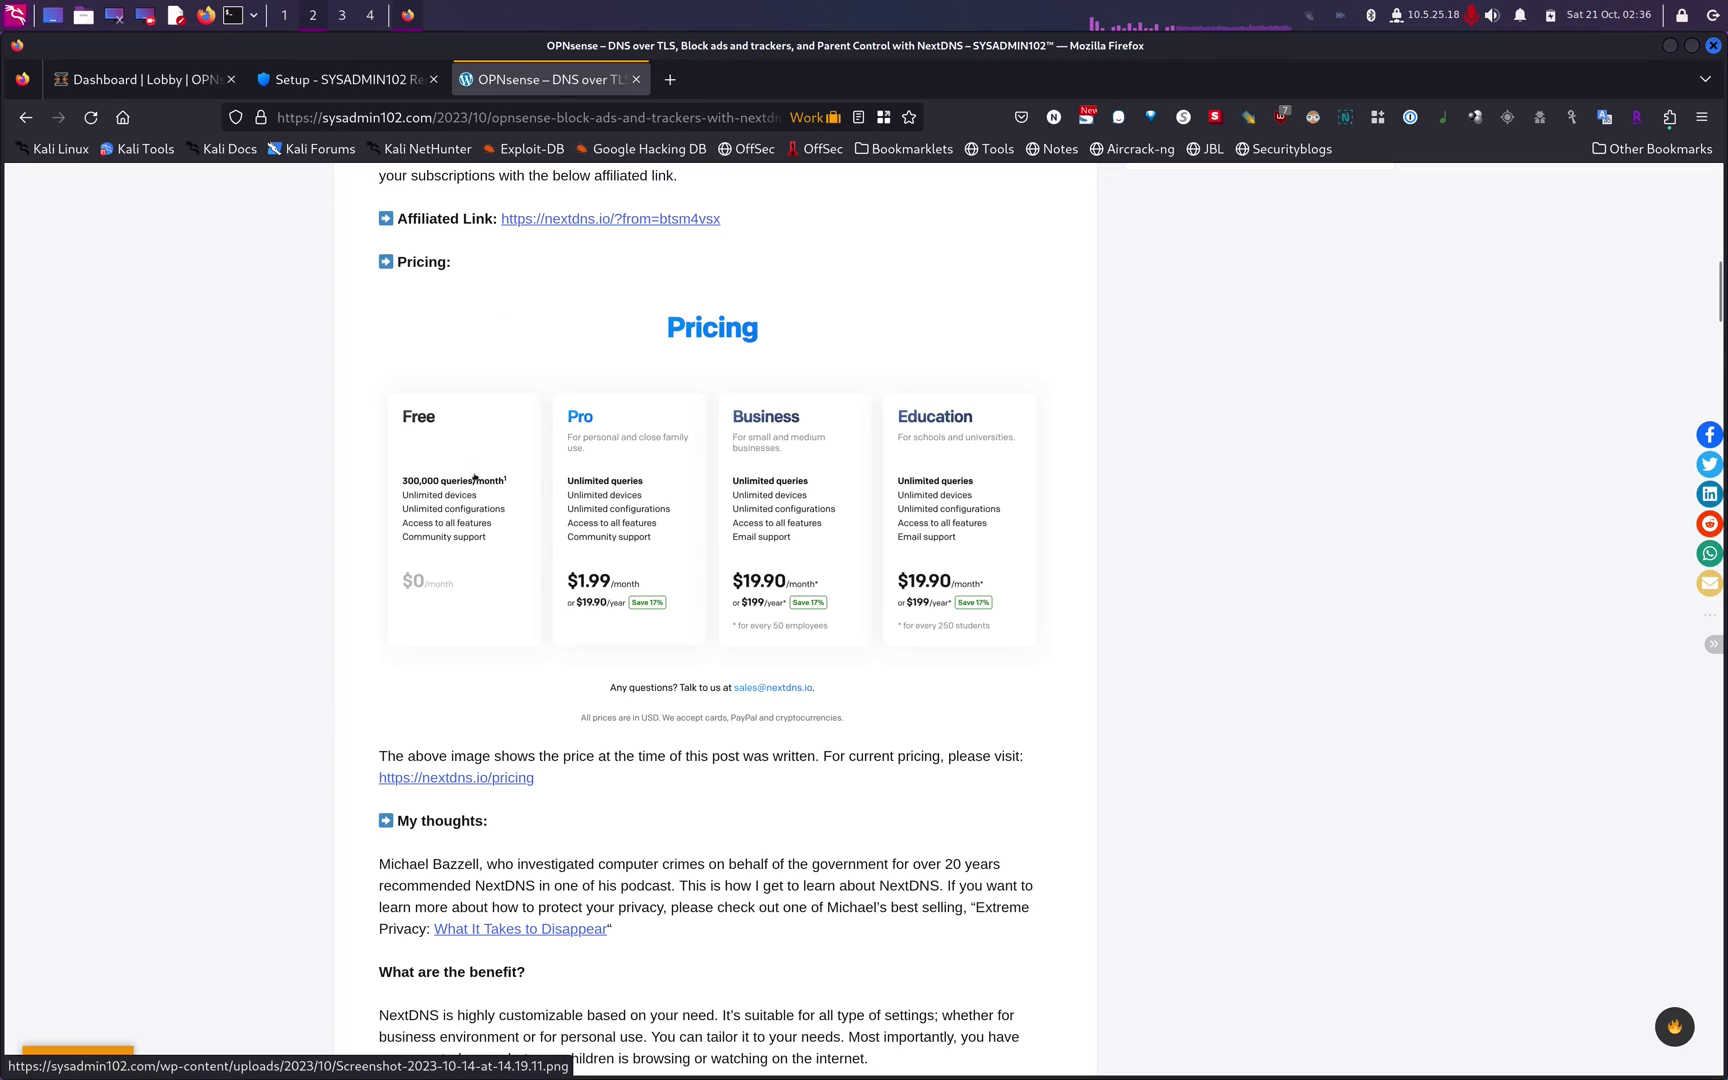
pyautogui.scroll(-5, 324, 718)
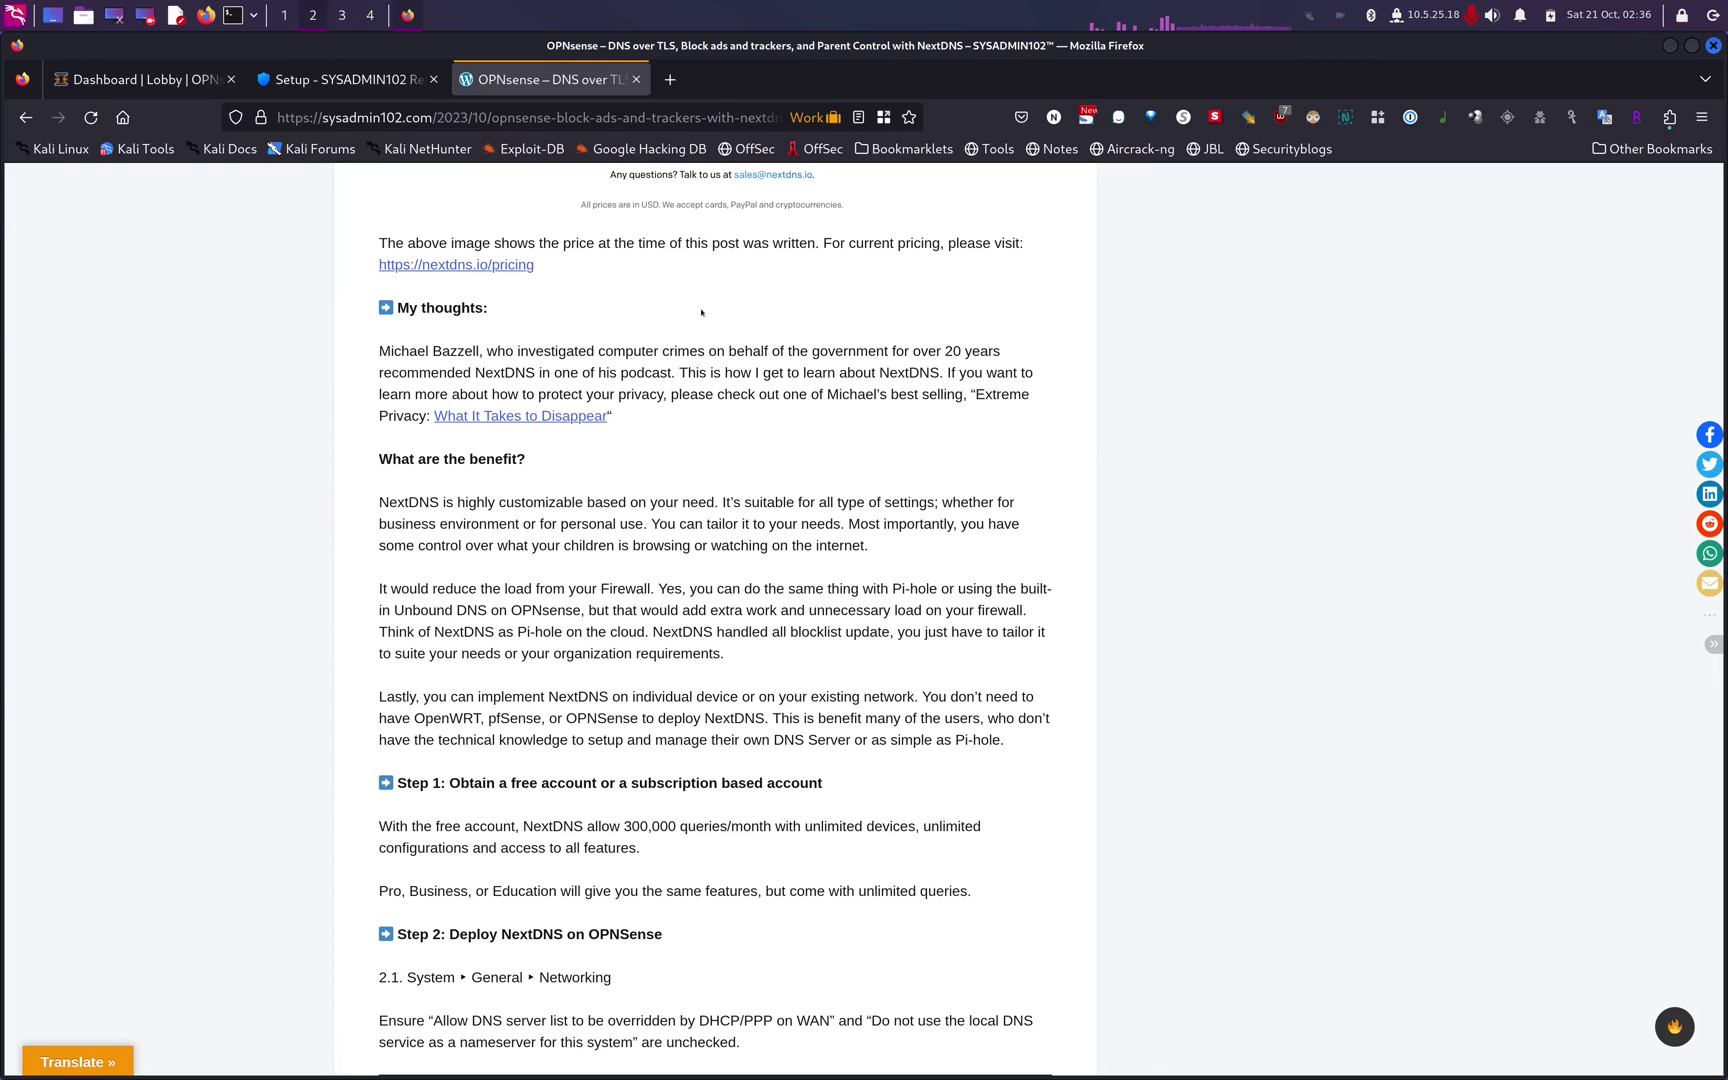
pyautogui.scroll(-4, 680, 376)
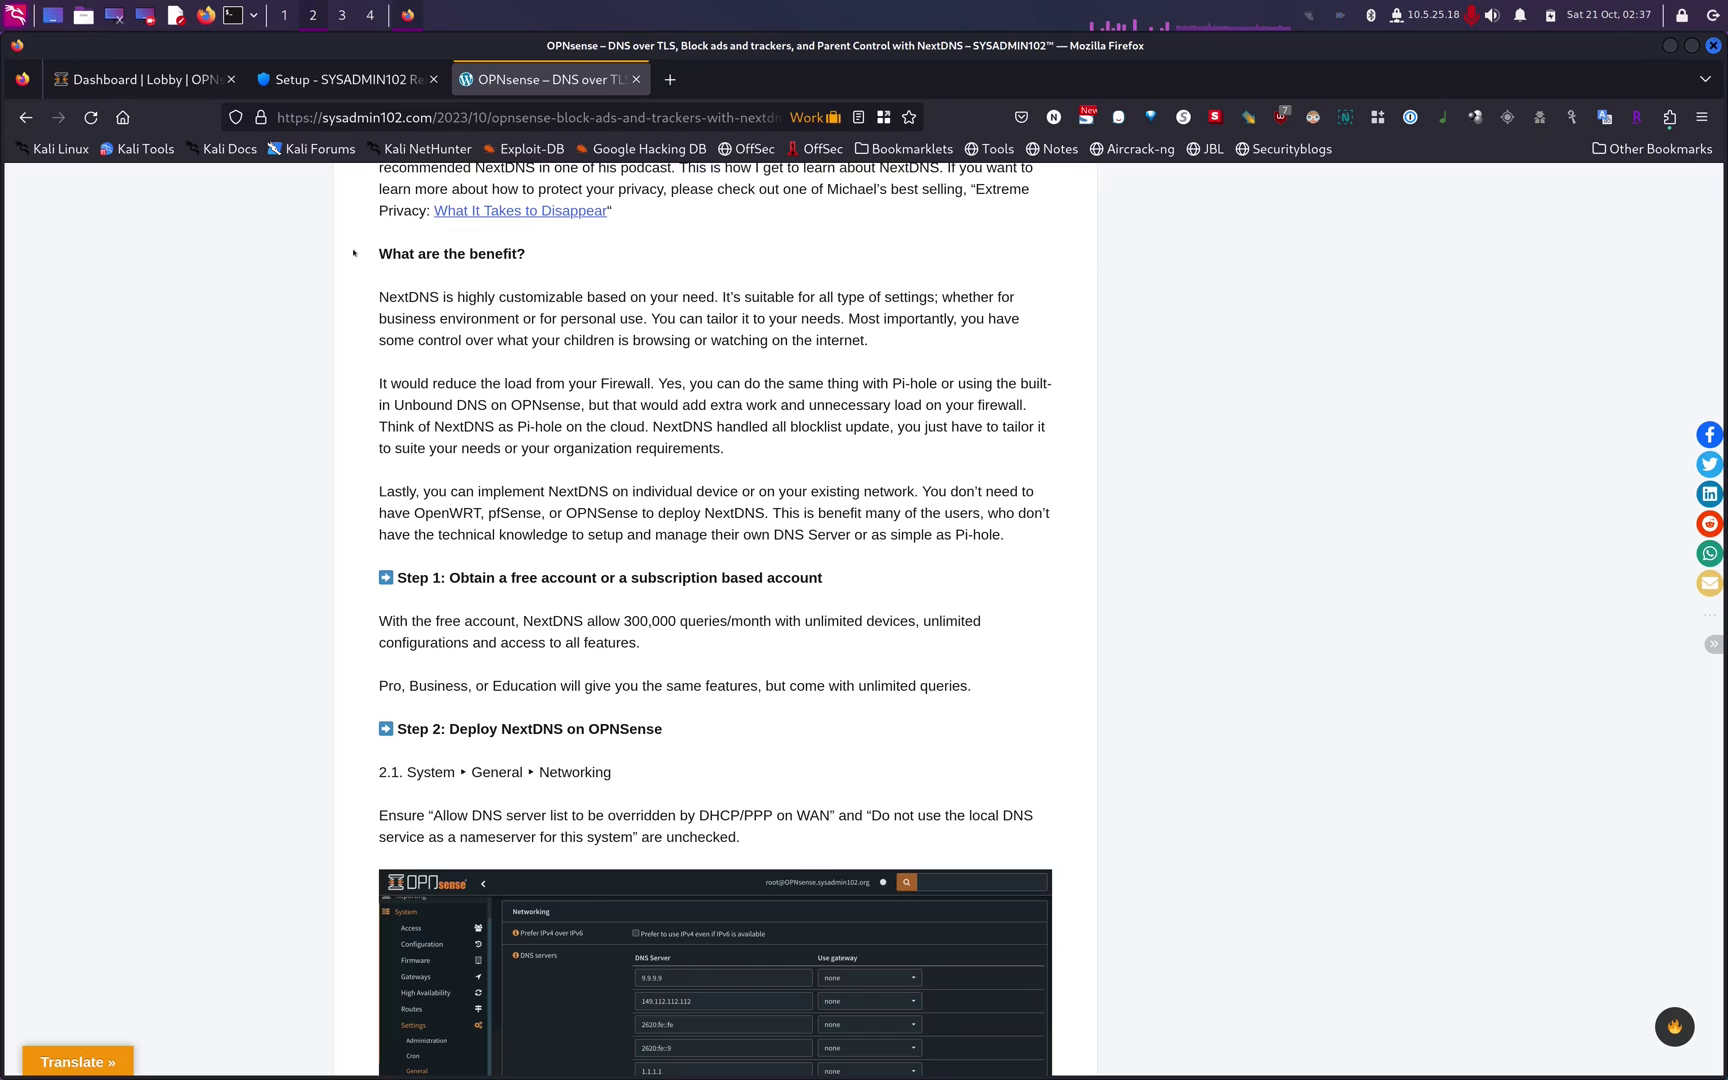
# Go to Services ▸ Unbound DNS ▸ DNS over TLS in OPNsense to see the four port-853 forwarders
pyautogui.click(148, 79)
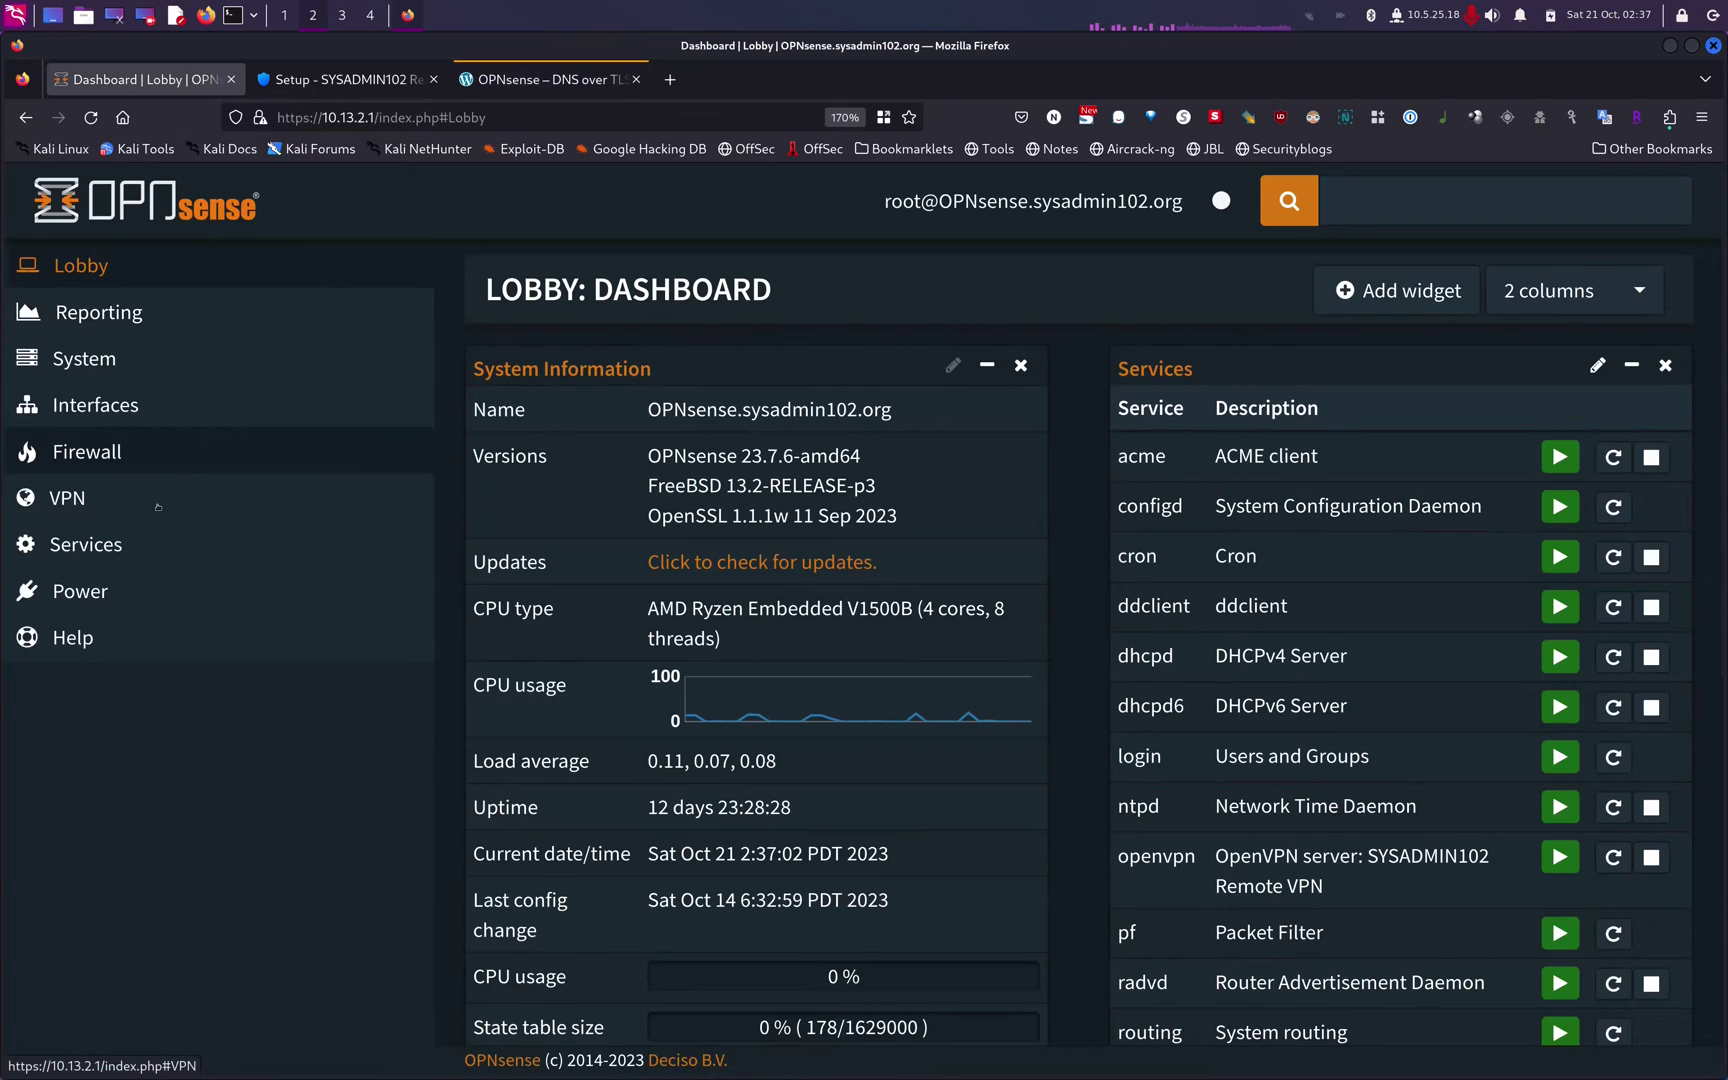
pyautogui.click(128, 552)
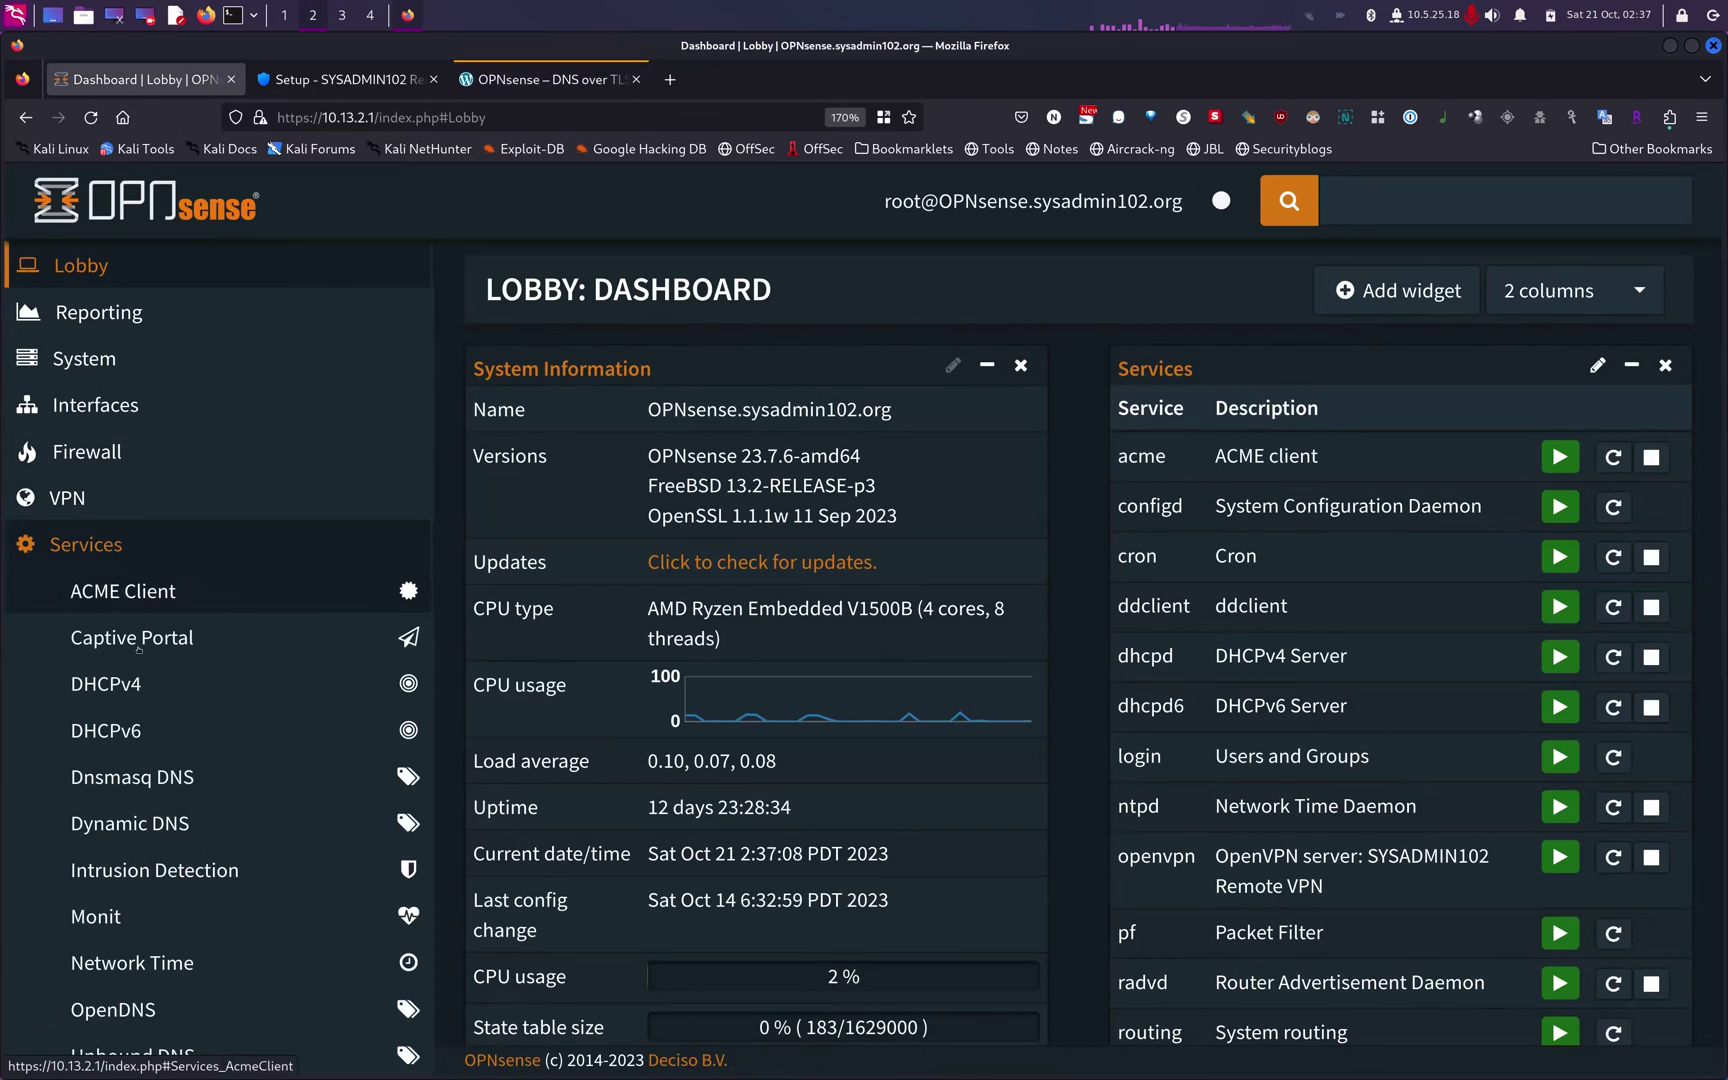
pyautogui.scroll(-3, 149, 770)
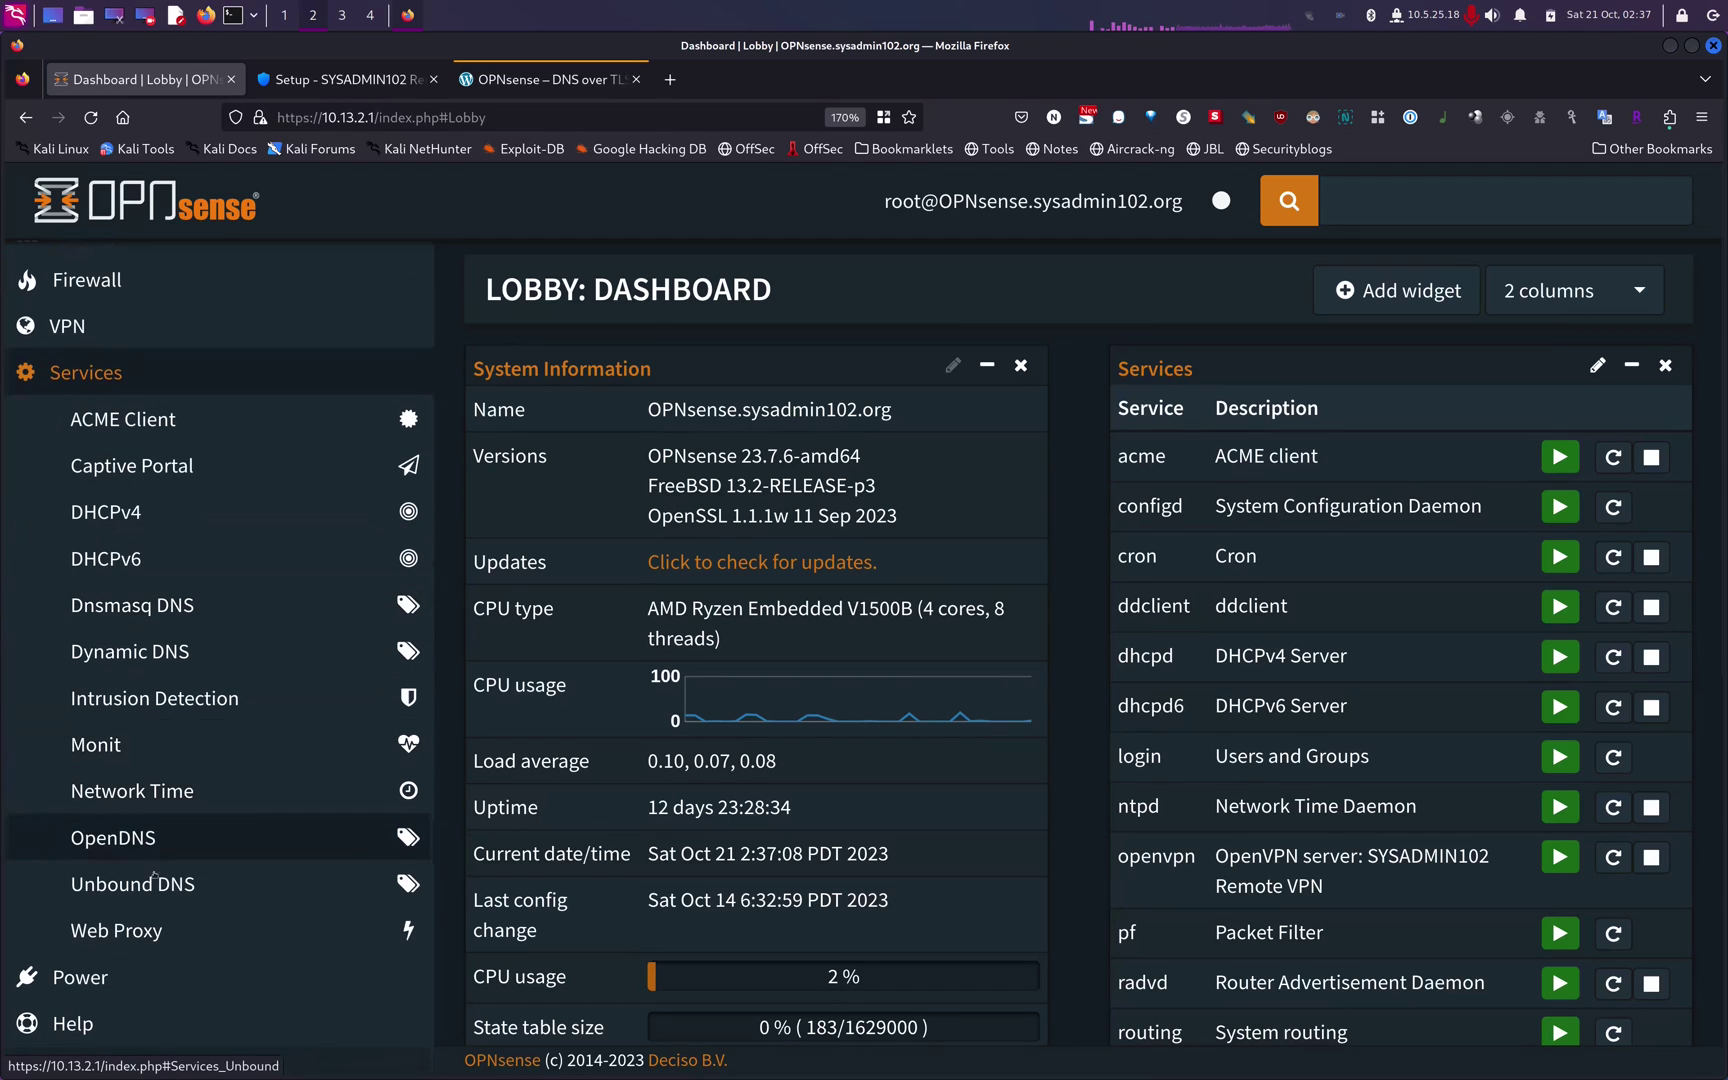
pyautogui.click(150, 930)
pyautogui.click(150, 886)
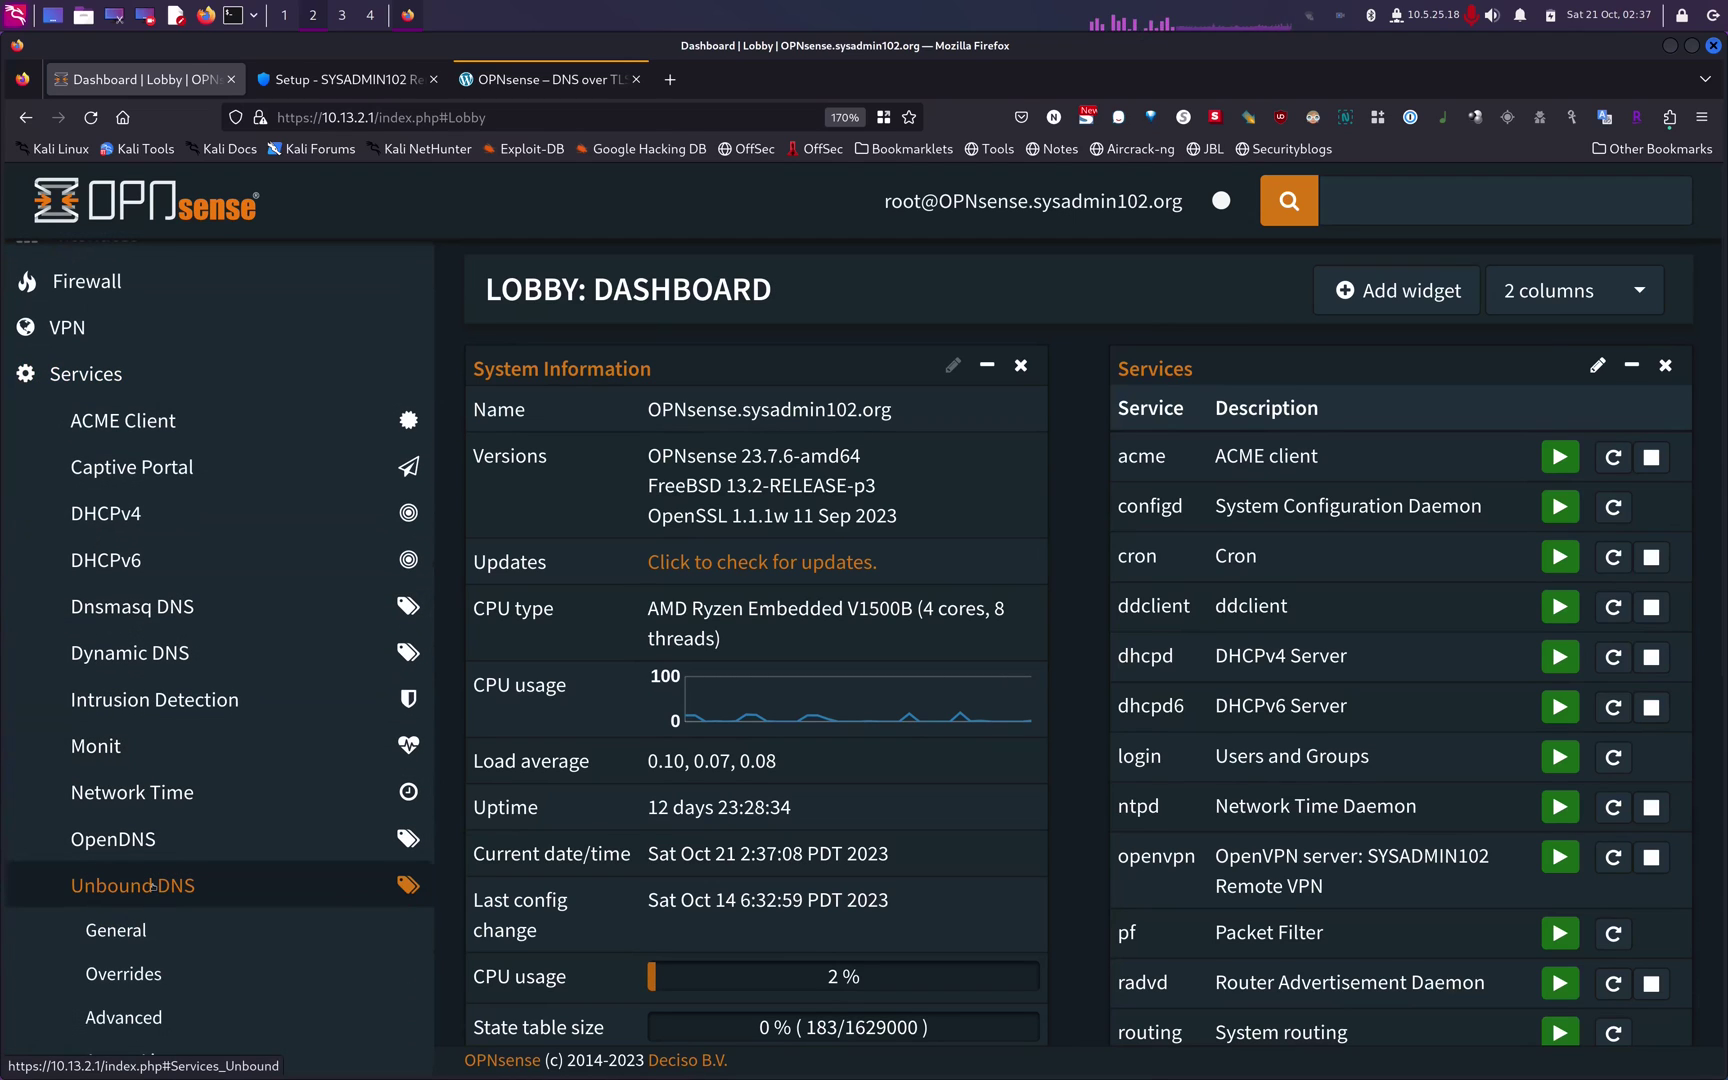
pyautogui.scroll(-7, 147, 900)
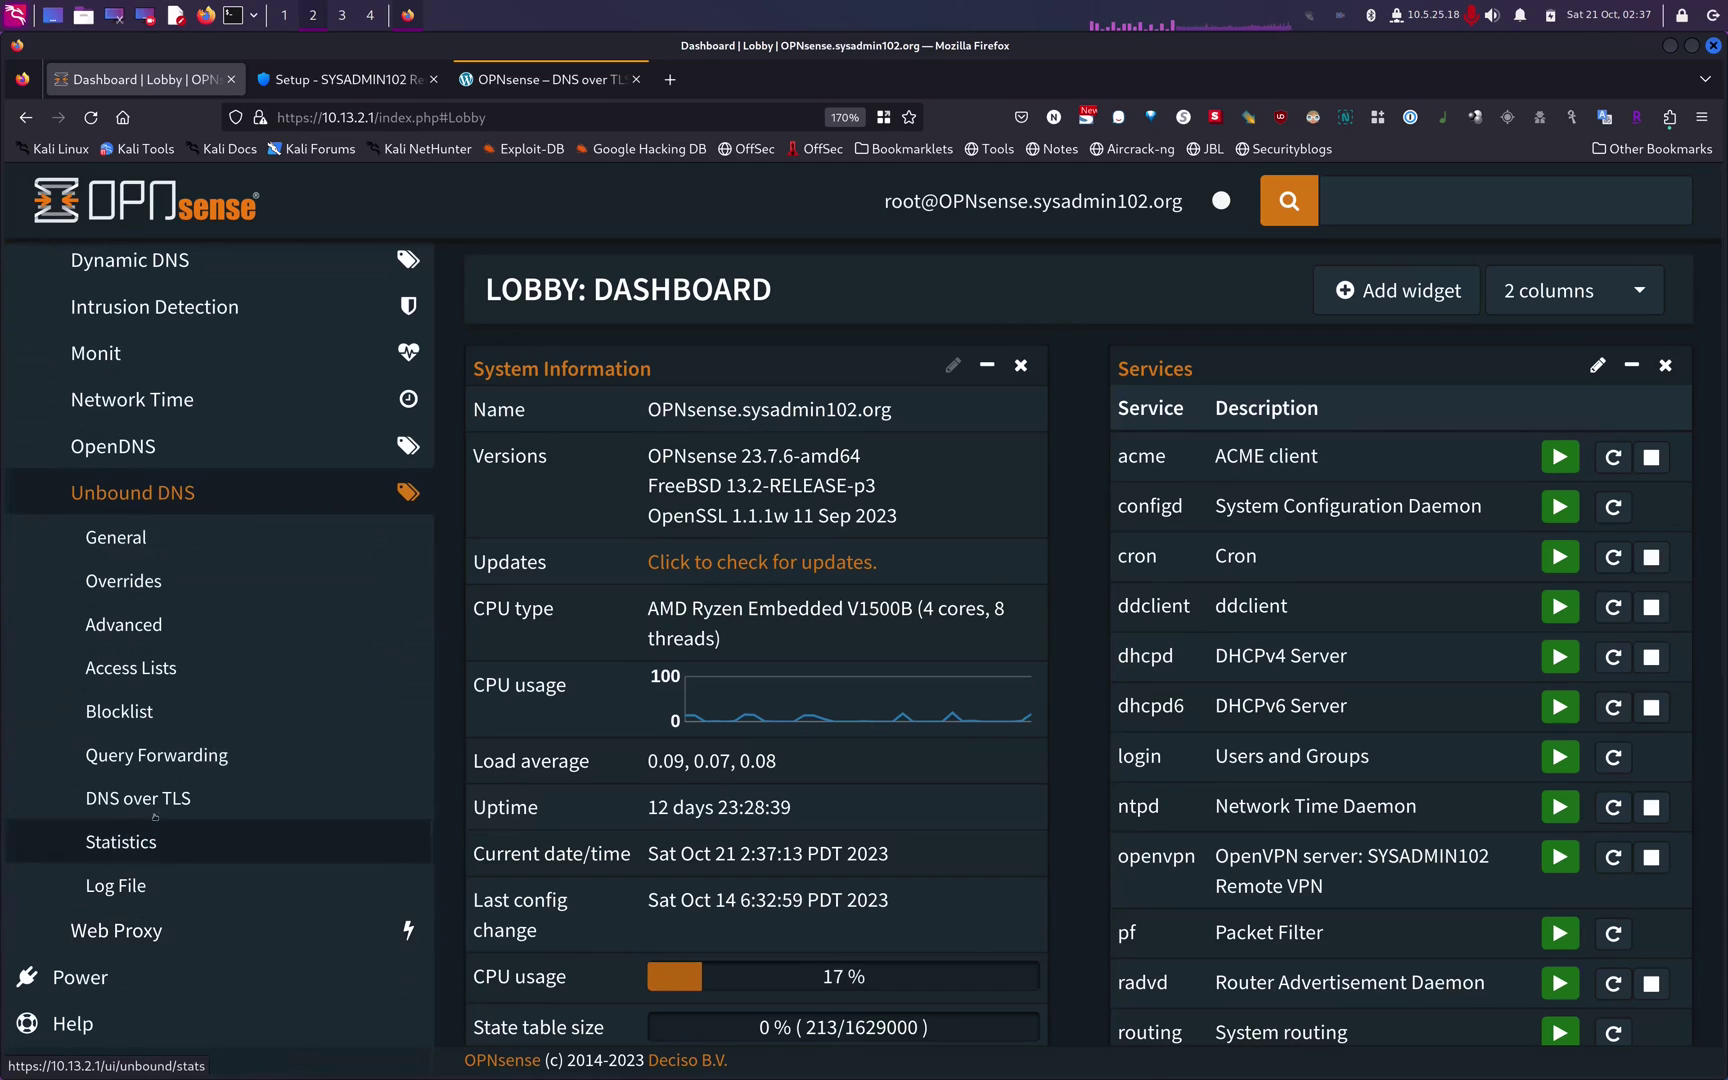
pyautogui.click(152, 798)
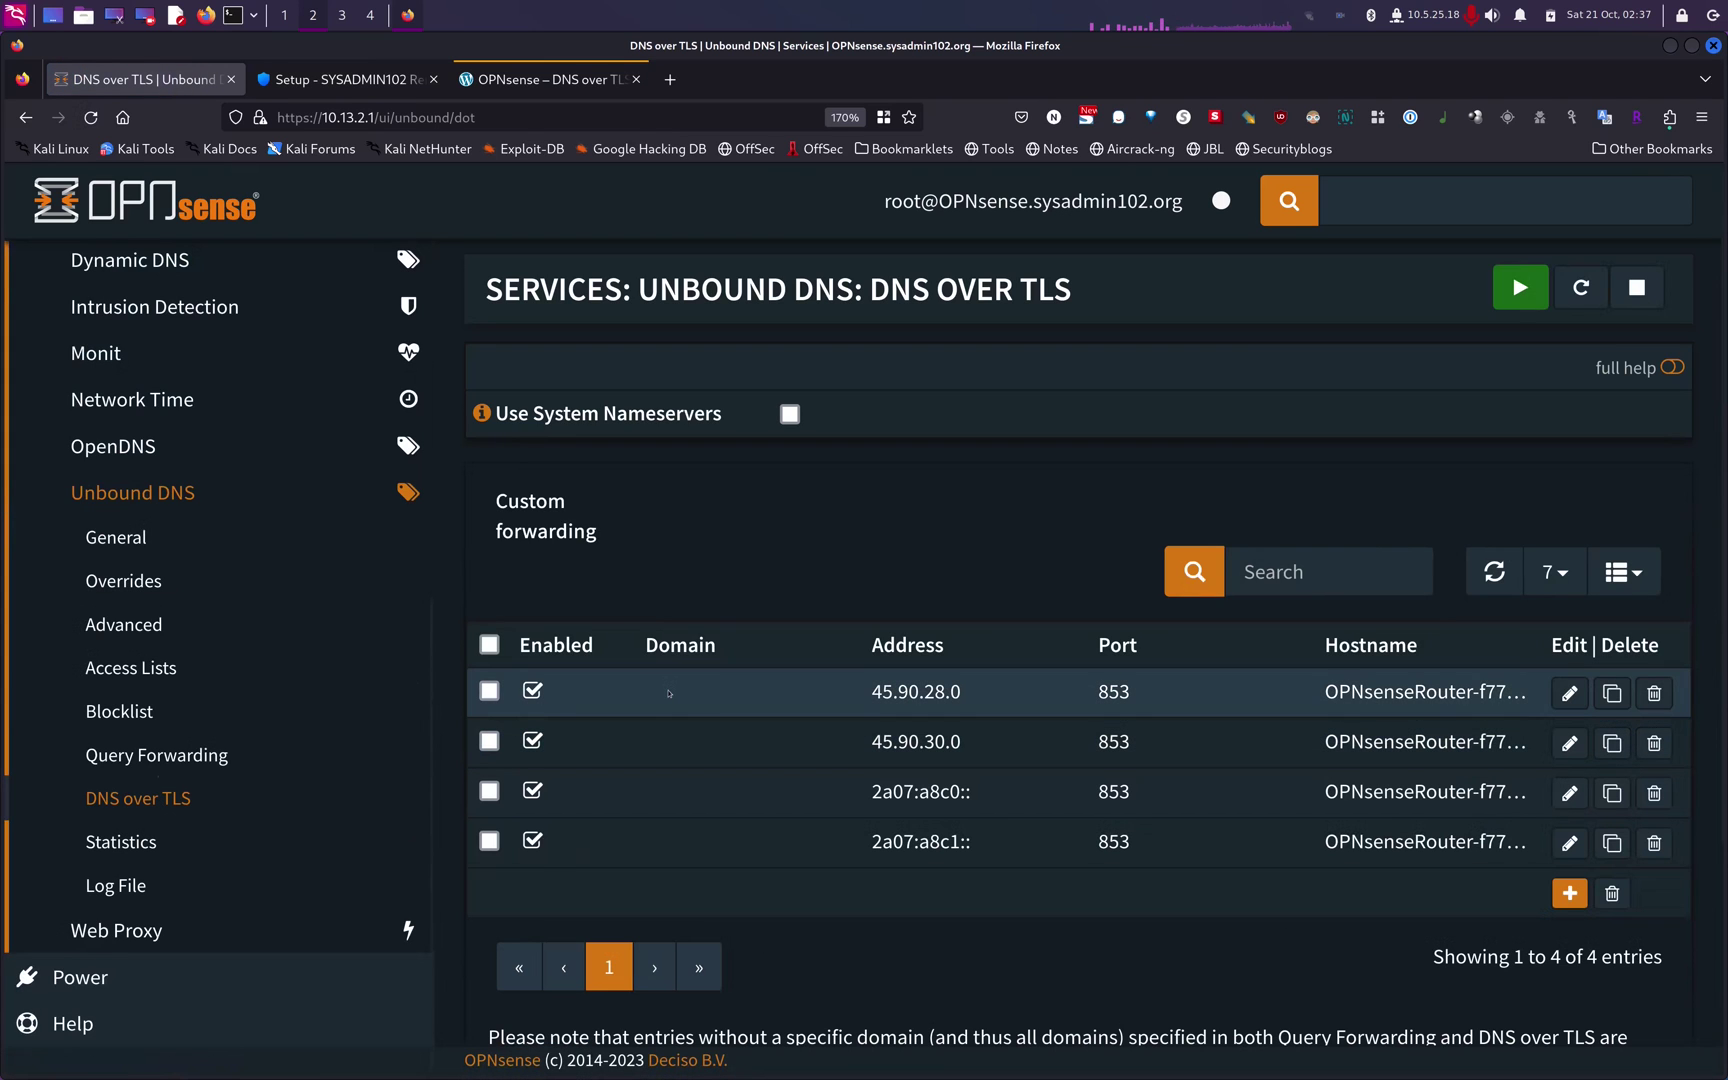
pyautogui.scroll(-3, 669, 693)
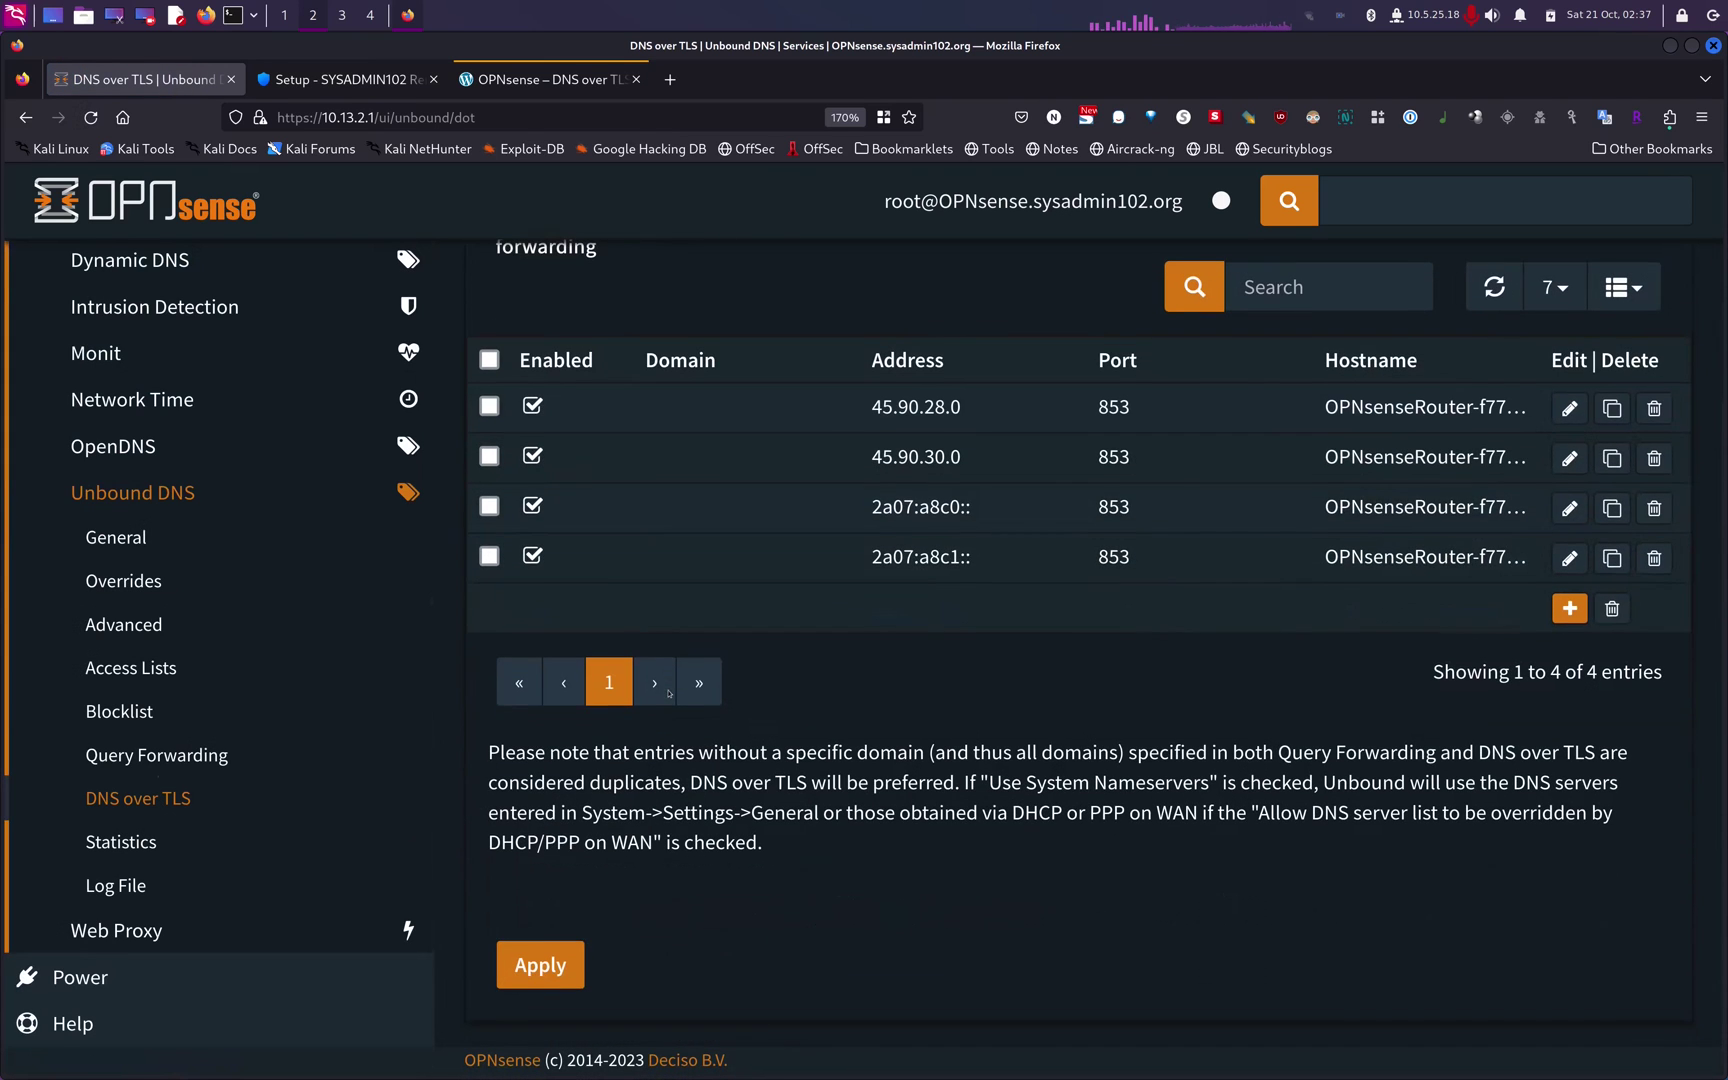
# Open an empty DNS over TLS server form and check its fields, then view NextDNS's router setup addresses
pyautogui.click(1570, 610)
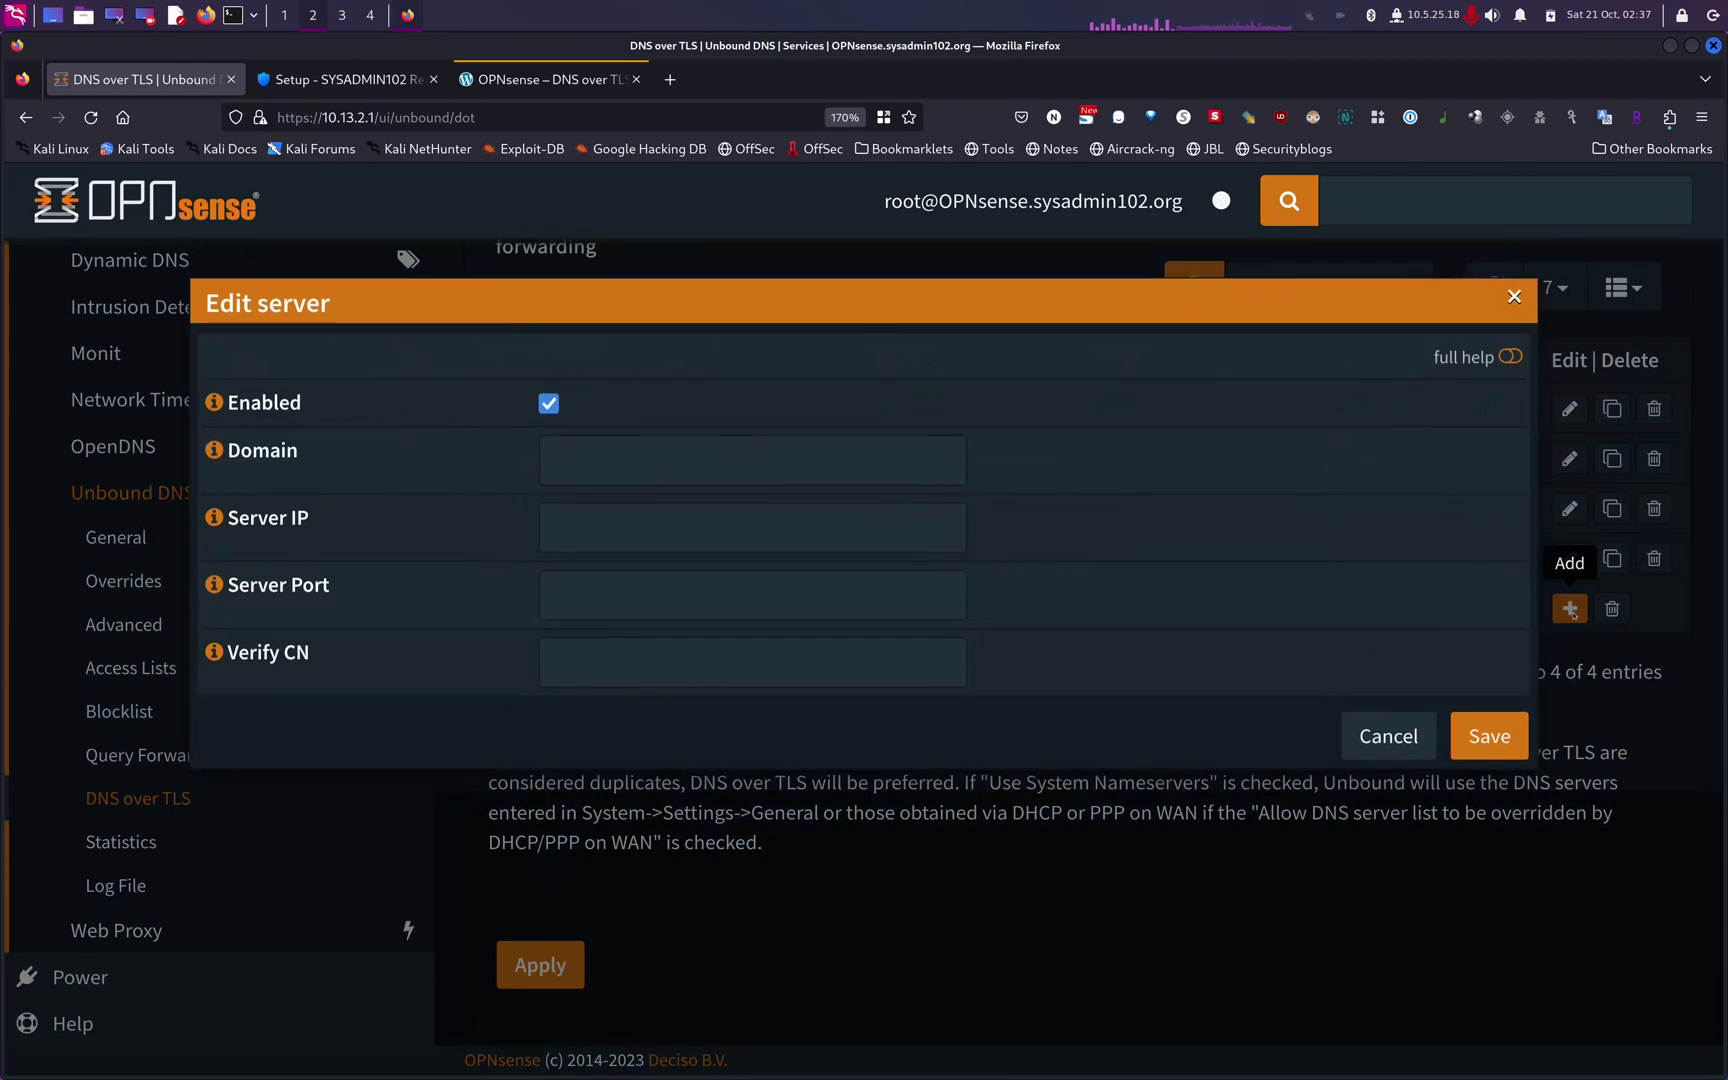
pyautogui.click(860, 466)
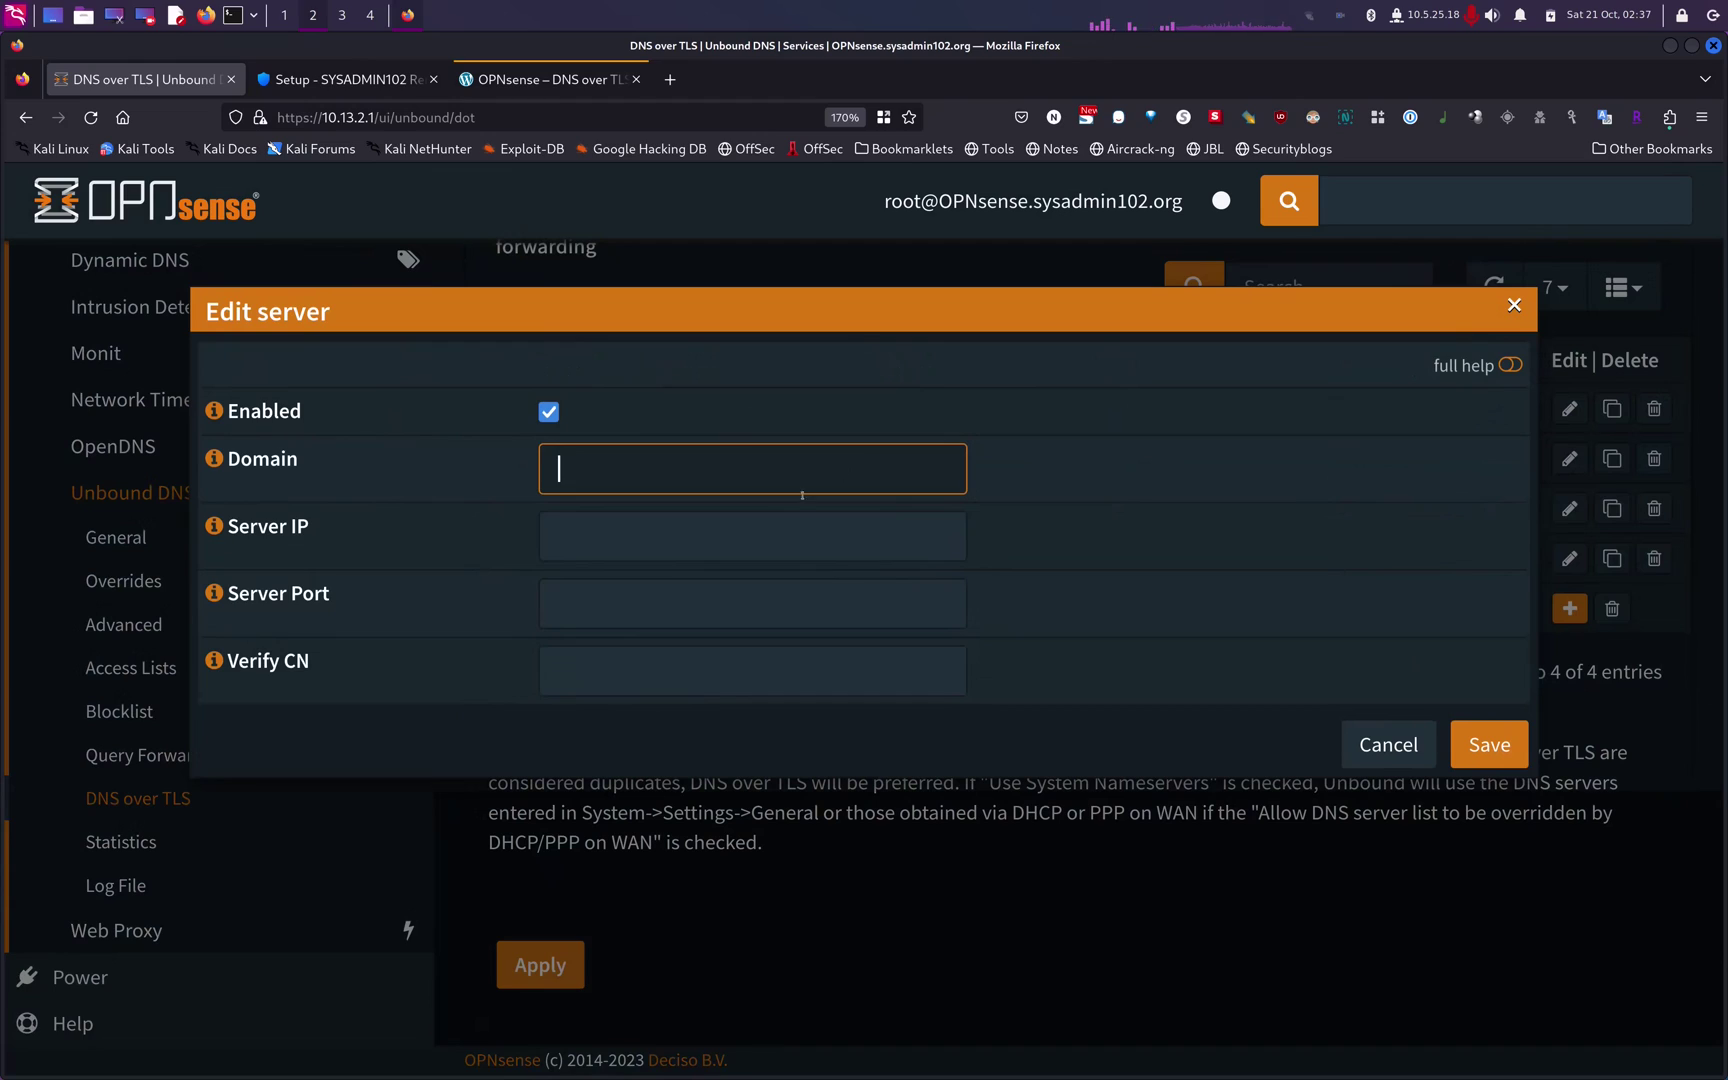
pyautogui.click(750, 535)
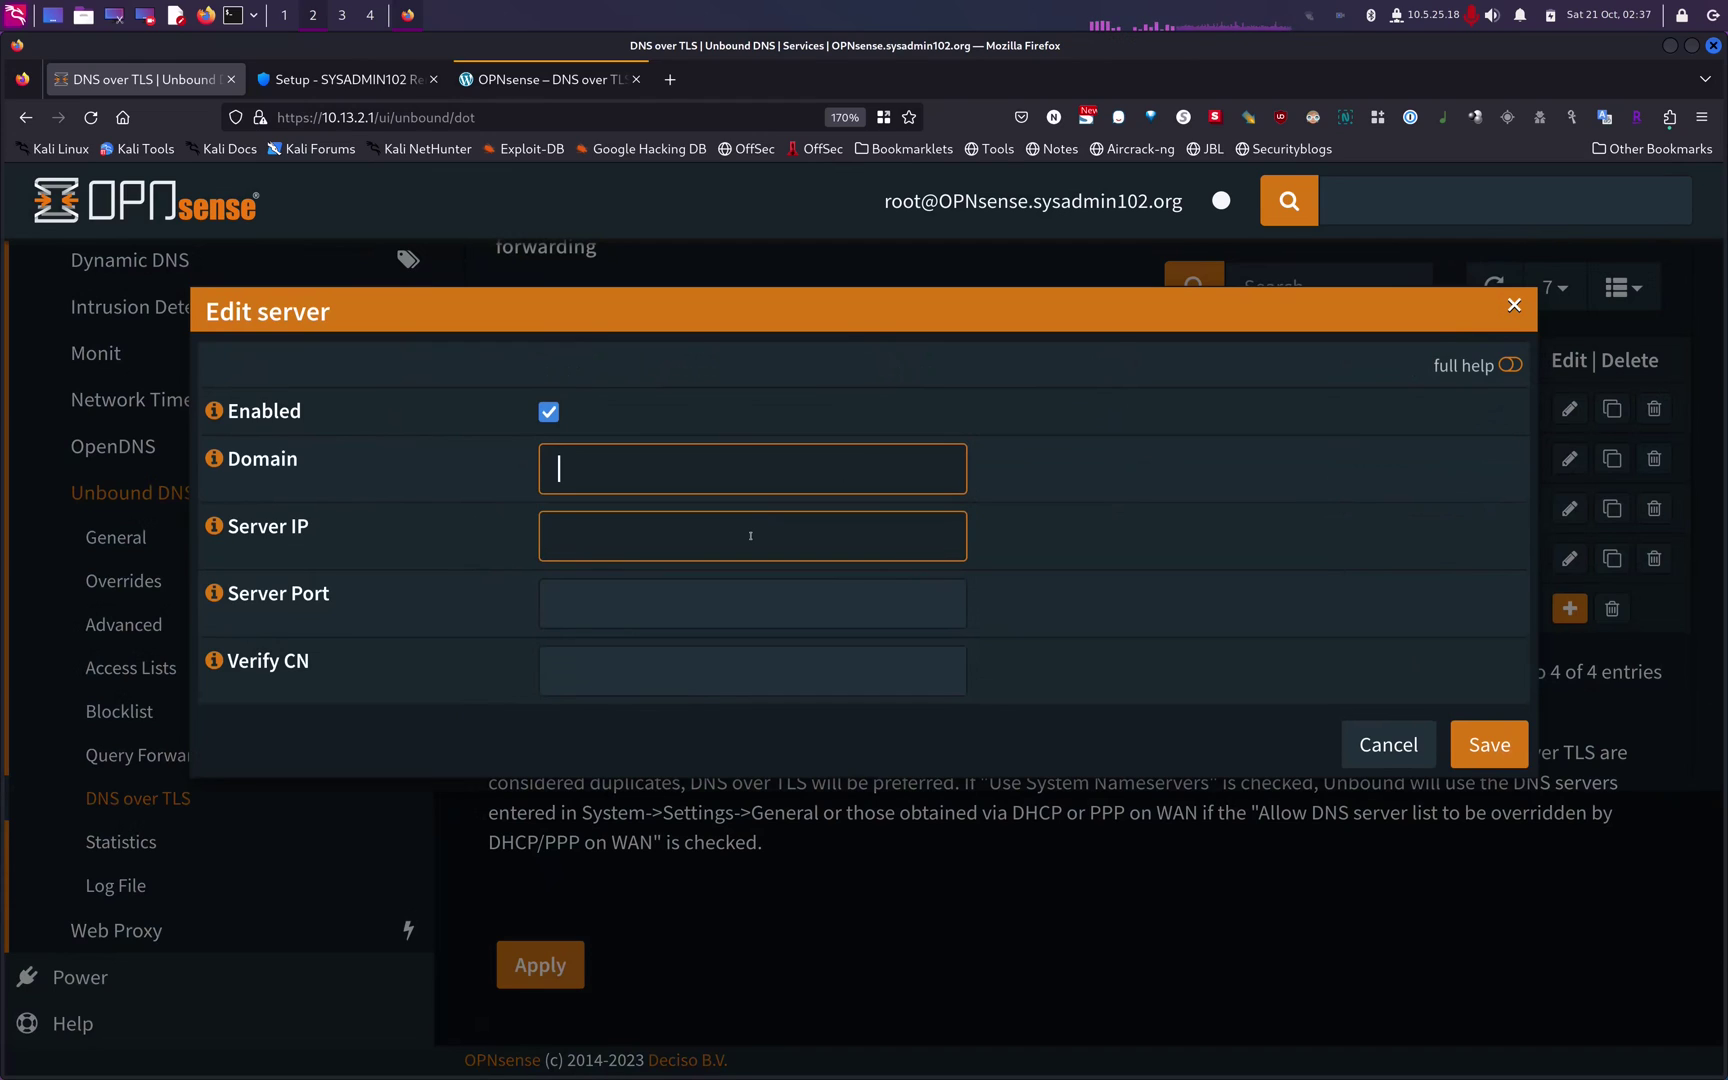
pyautogui.click(692, 603)
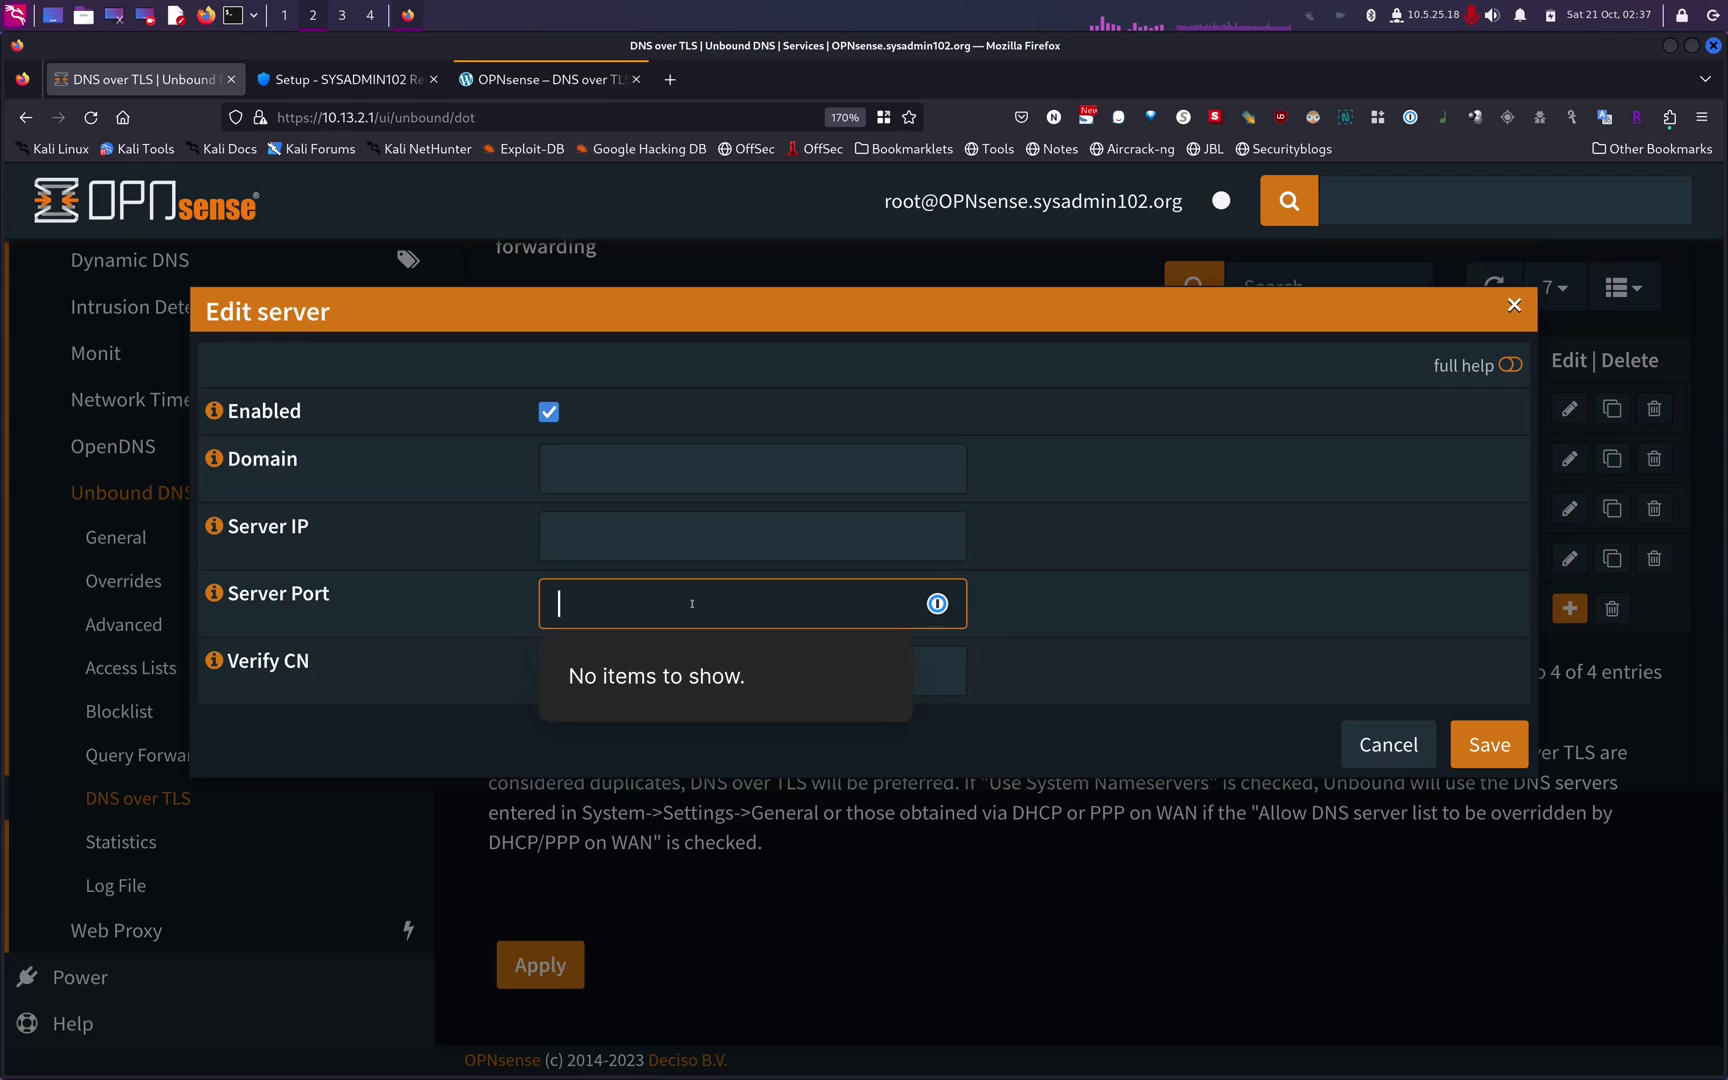
pyautogui.click(926, 675)
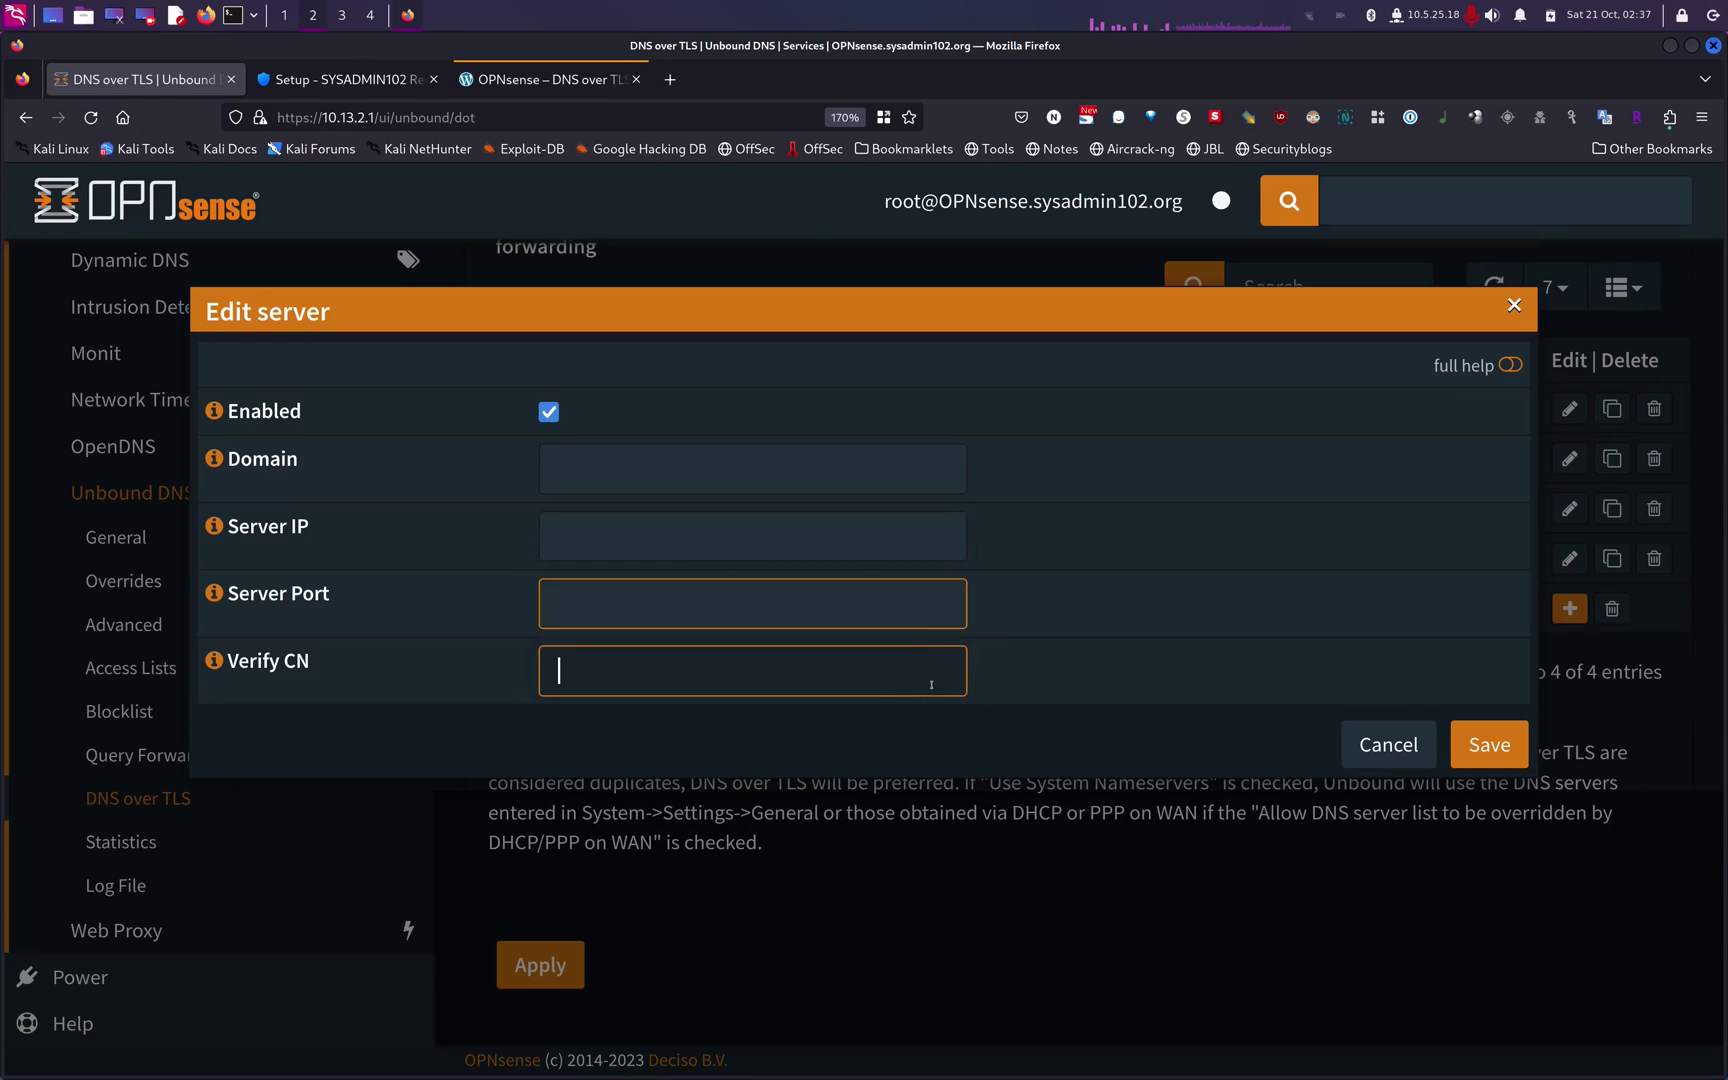
pyautogui.click(375, 80)
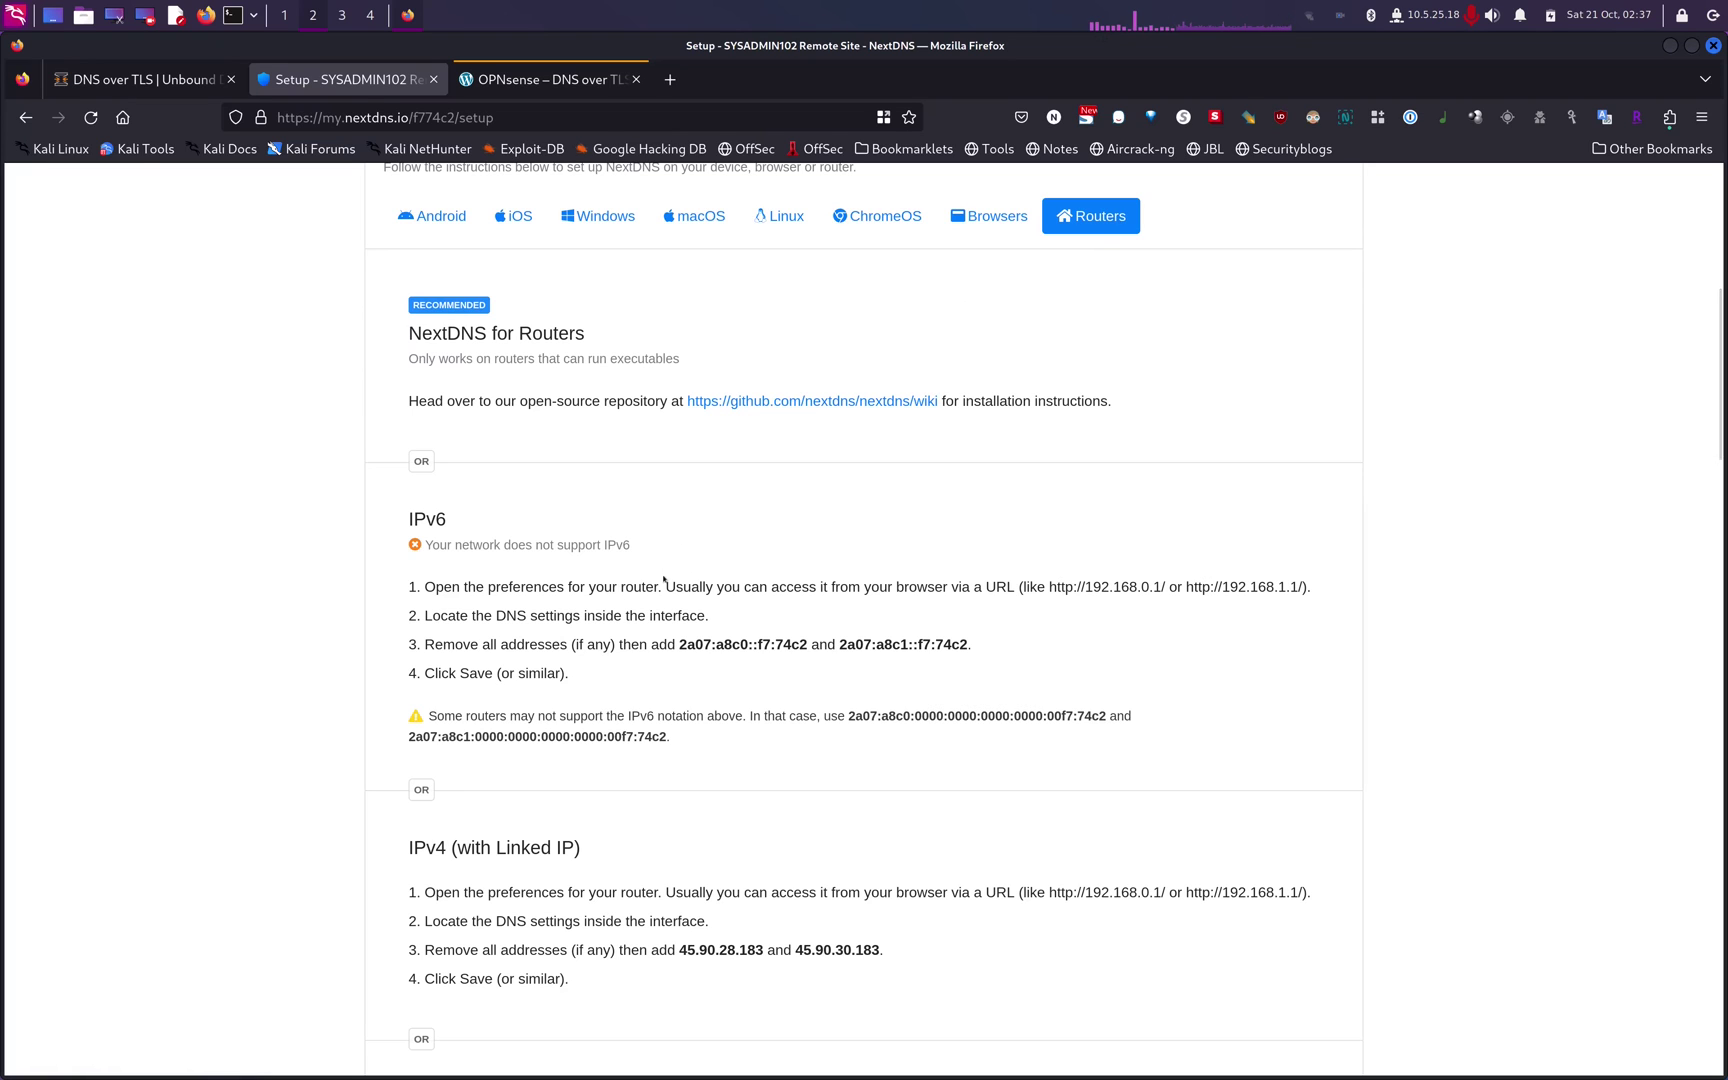
# Select the 45.90.30.0 and 2a07:a8c1:: addresses in NextDNS's dnsmasq block, then return to the article
pyautogui.scroll(-3, 663, 578)
pyautogui.scroll(-3, 663, 578)
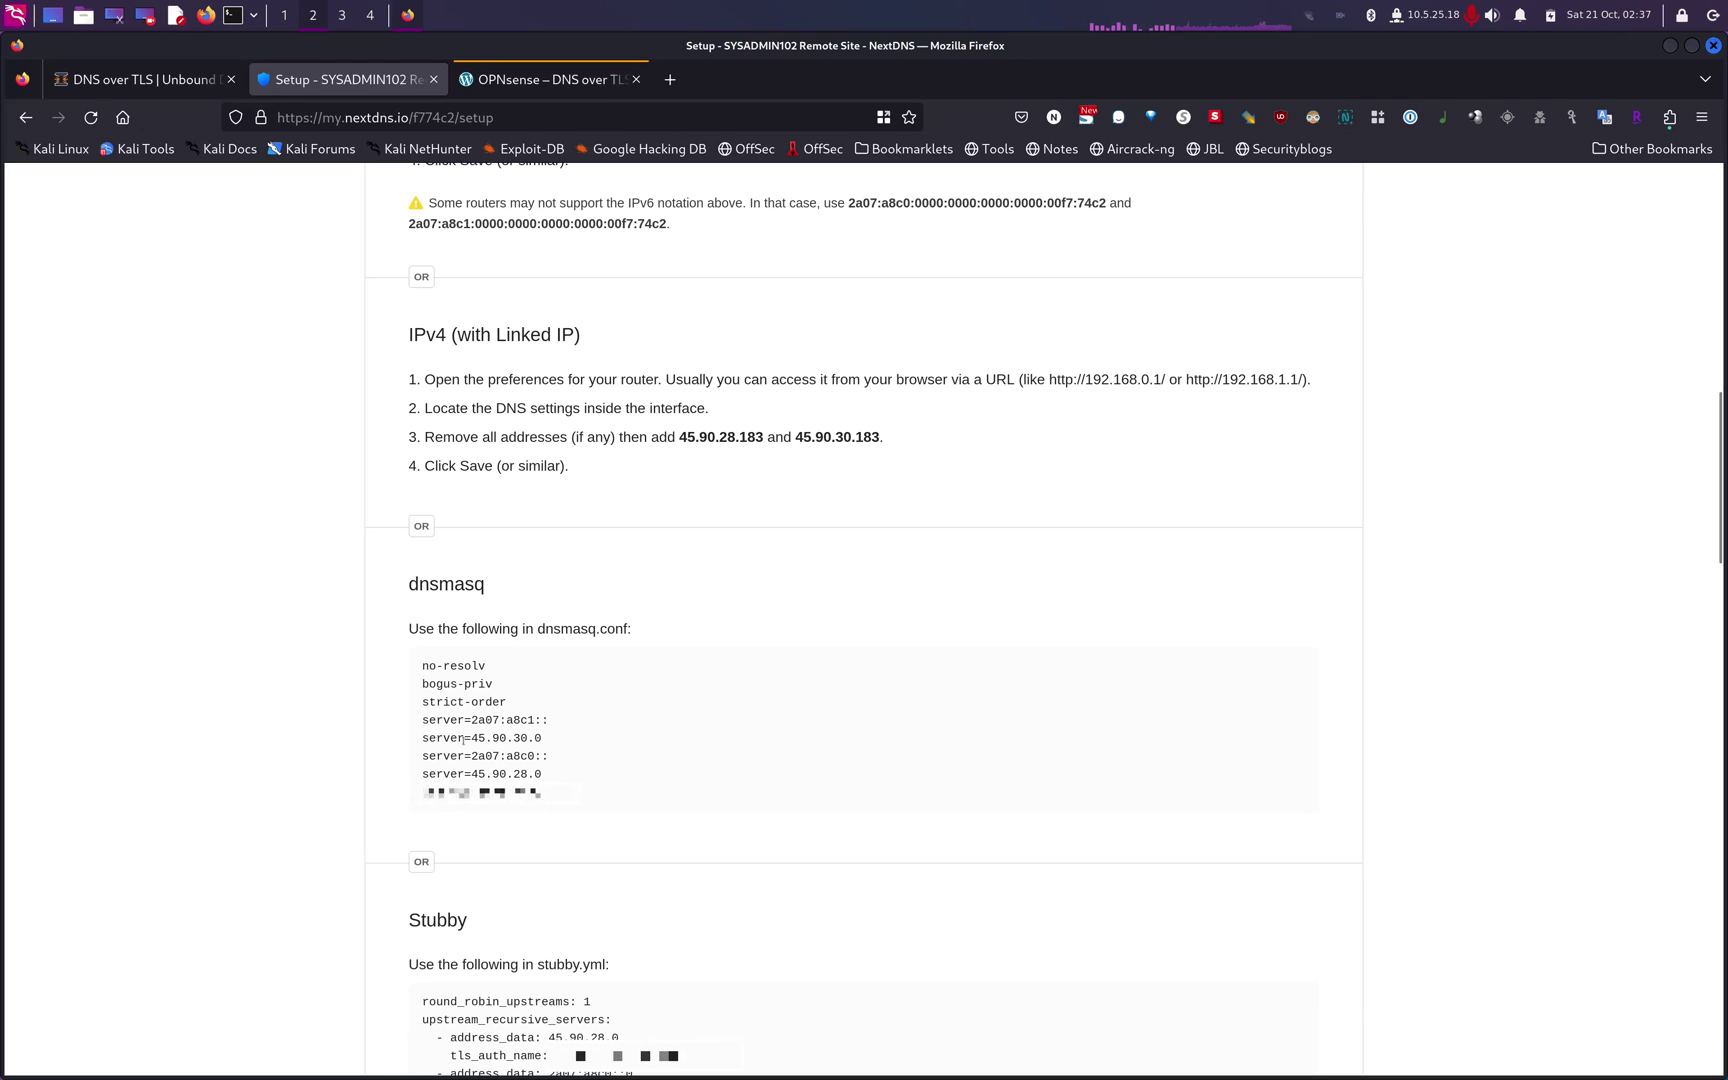
pyautogui.moveTo(471, 738); pyautogui.dragTo(549, 774)
pyautogui.click(473, 778)
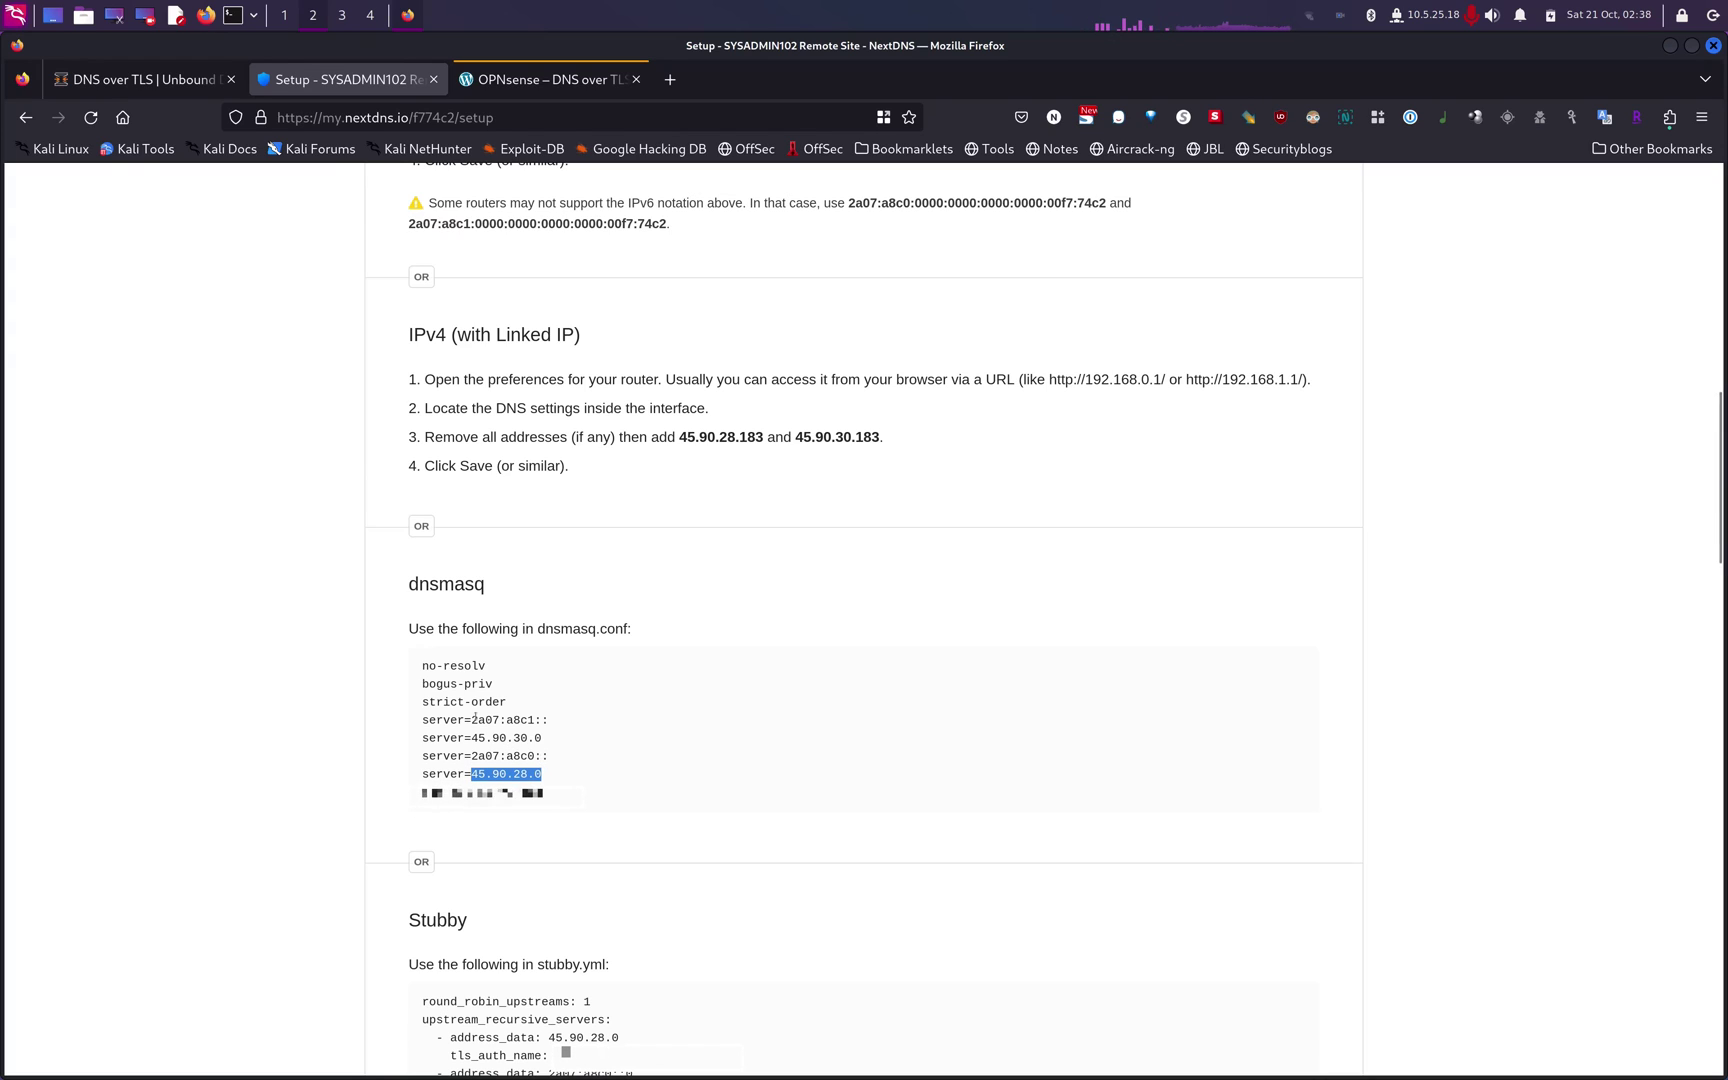
pyautogui.moveTo(470, 716); pyautogui.dragTo(549, 725)
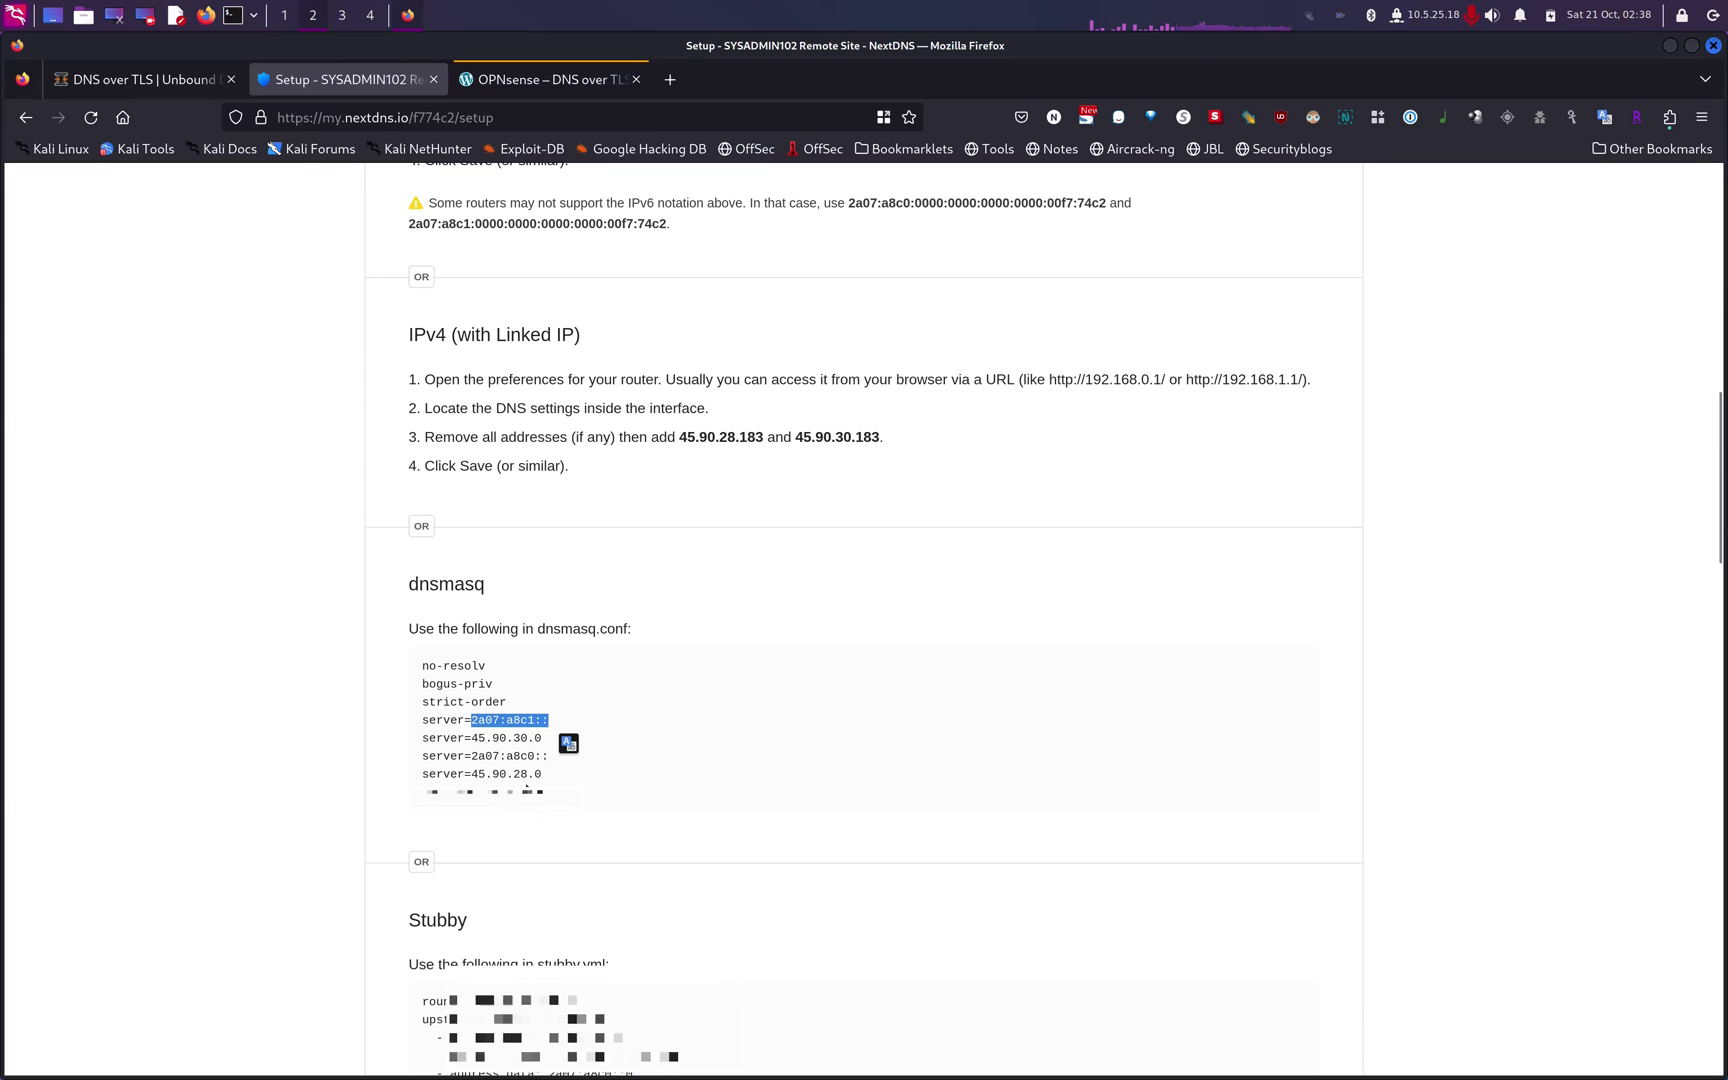
pyautogui.scroll(-1, 595, 562)
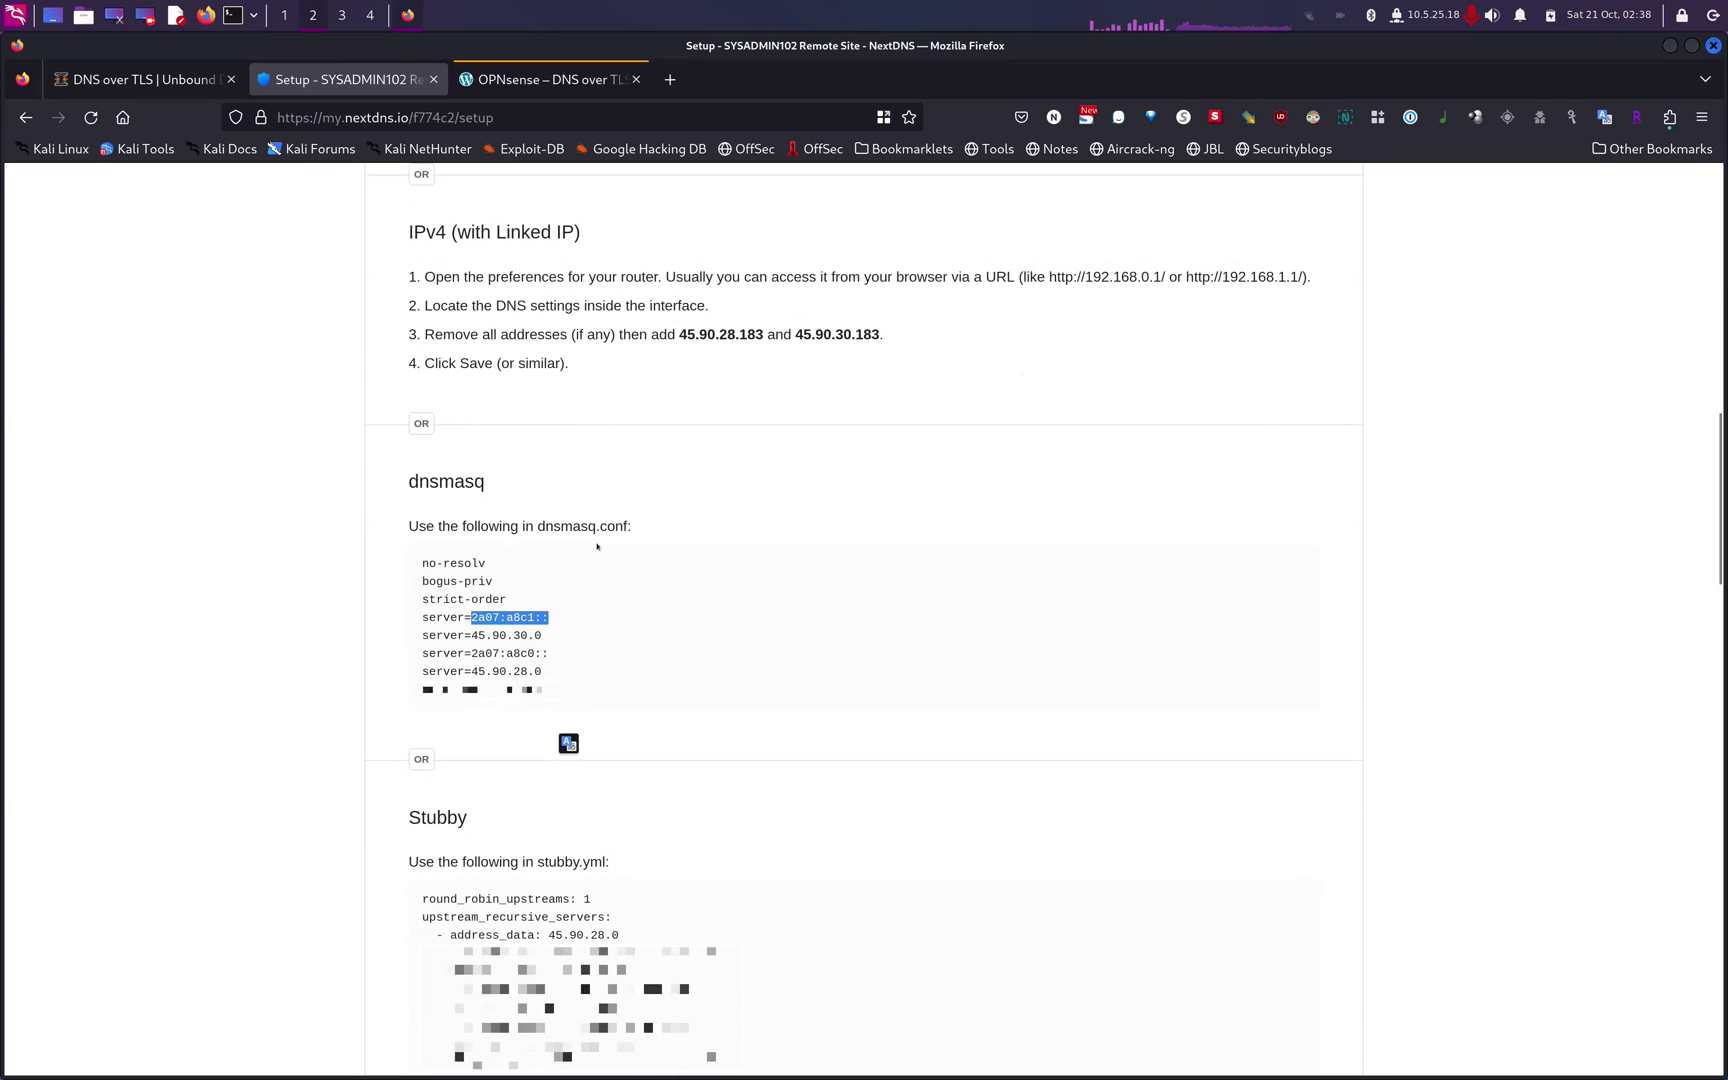
pyautogui.scroll(1, 561, 292)
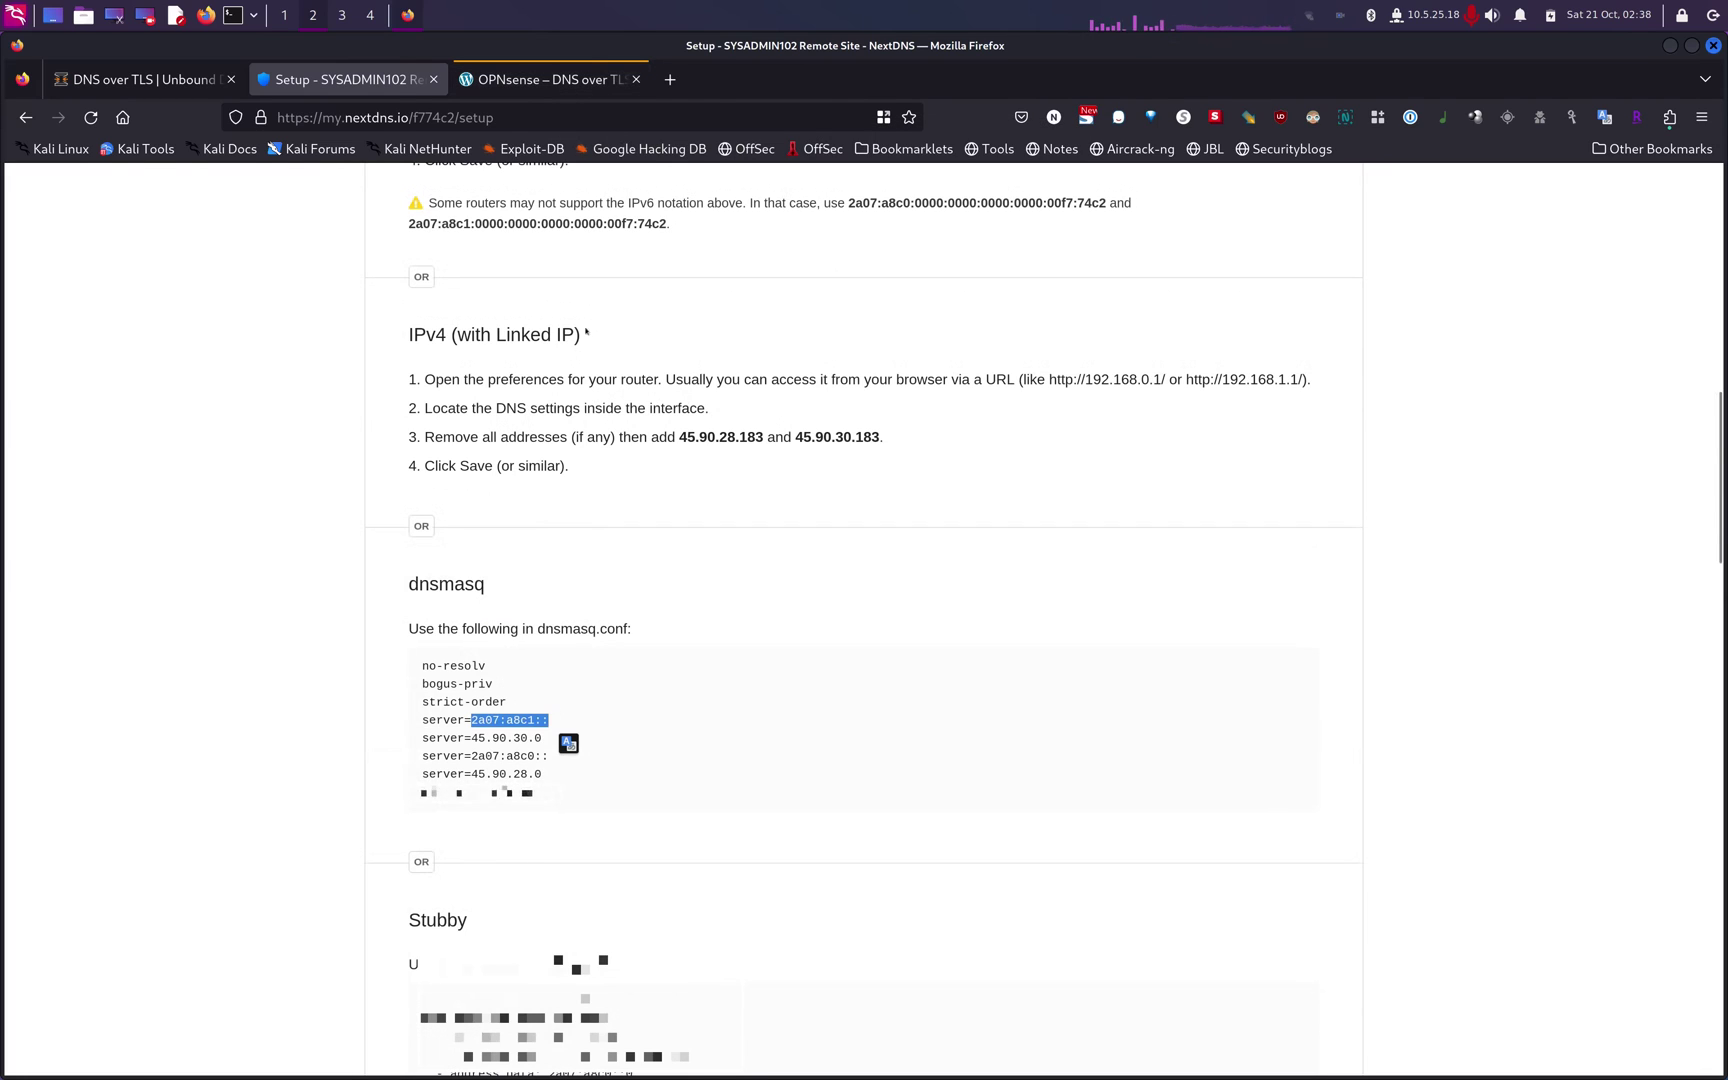
pyautogui.hotkey('ctrl', 'Tab')
pyautogui.scroll(1, 680, 490)
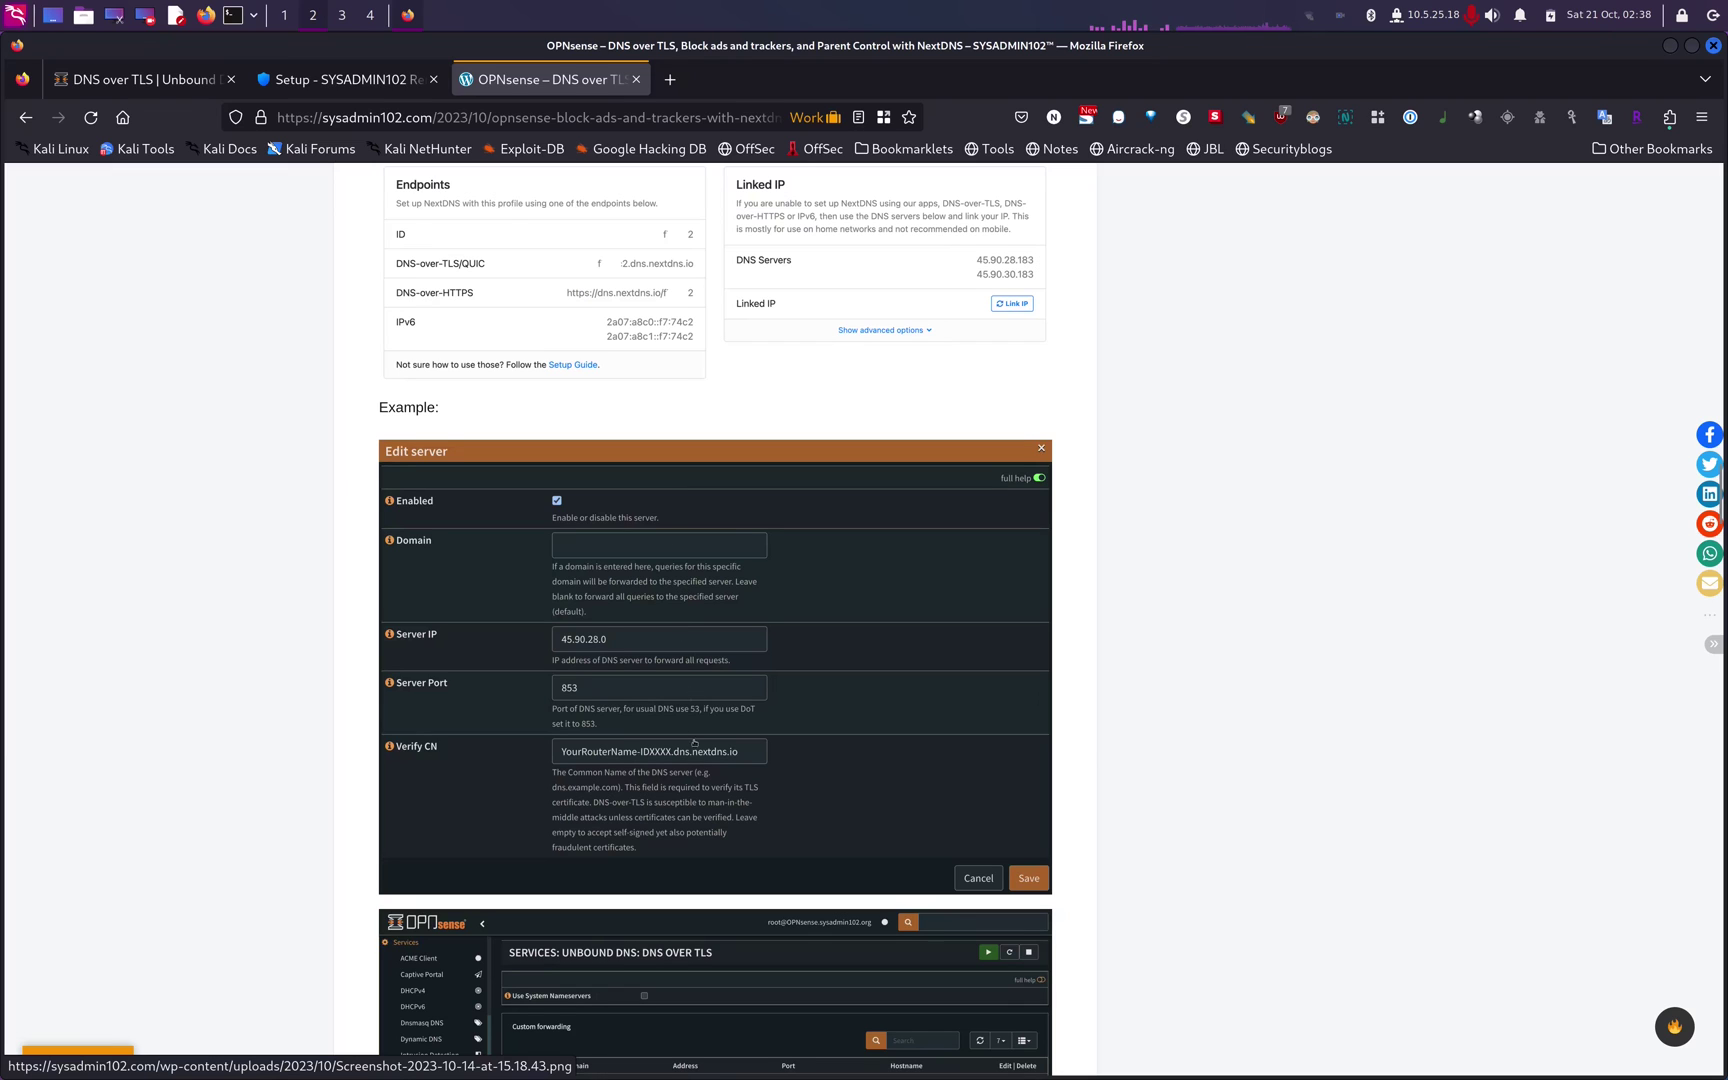
# Check the article's Edit server example (45.90.28.0, port 853), then go back to the NextDNS setup page
pyautogui.scroll(2, 696, 757)
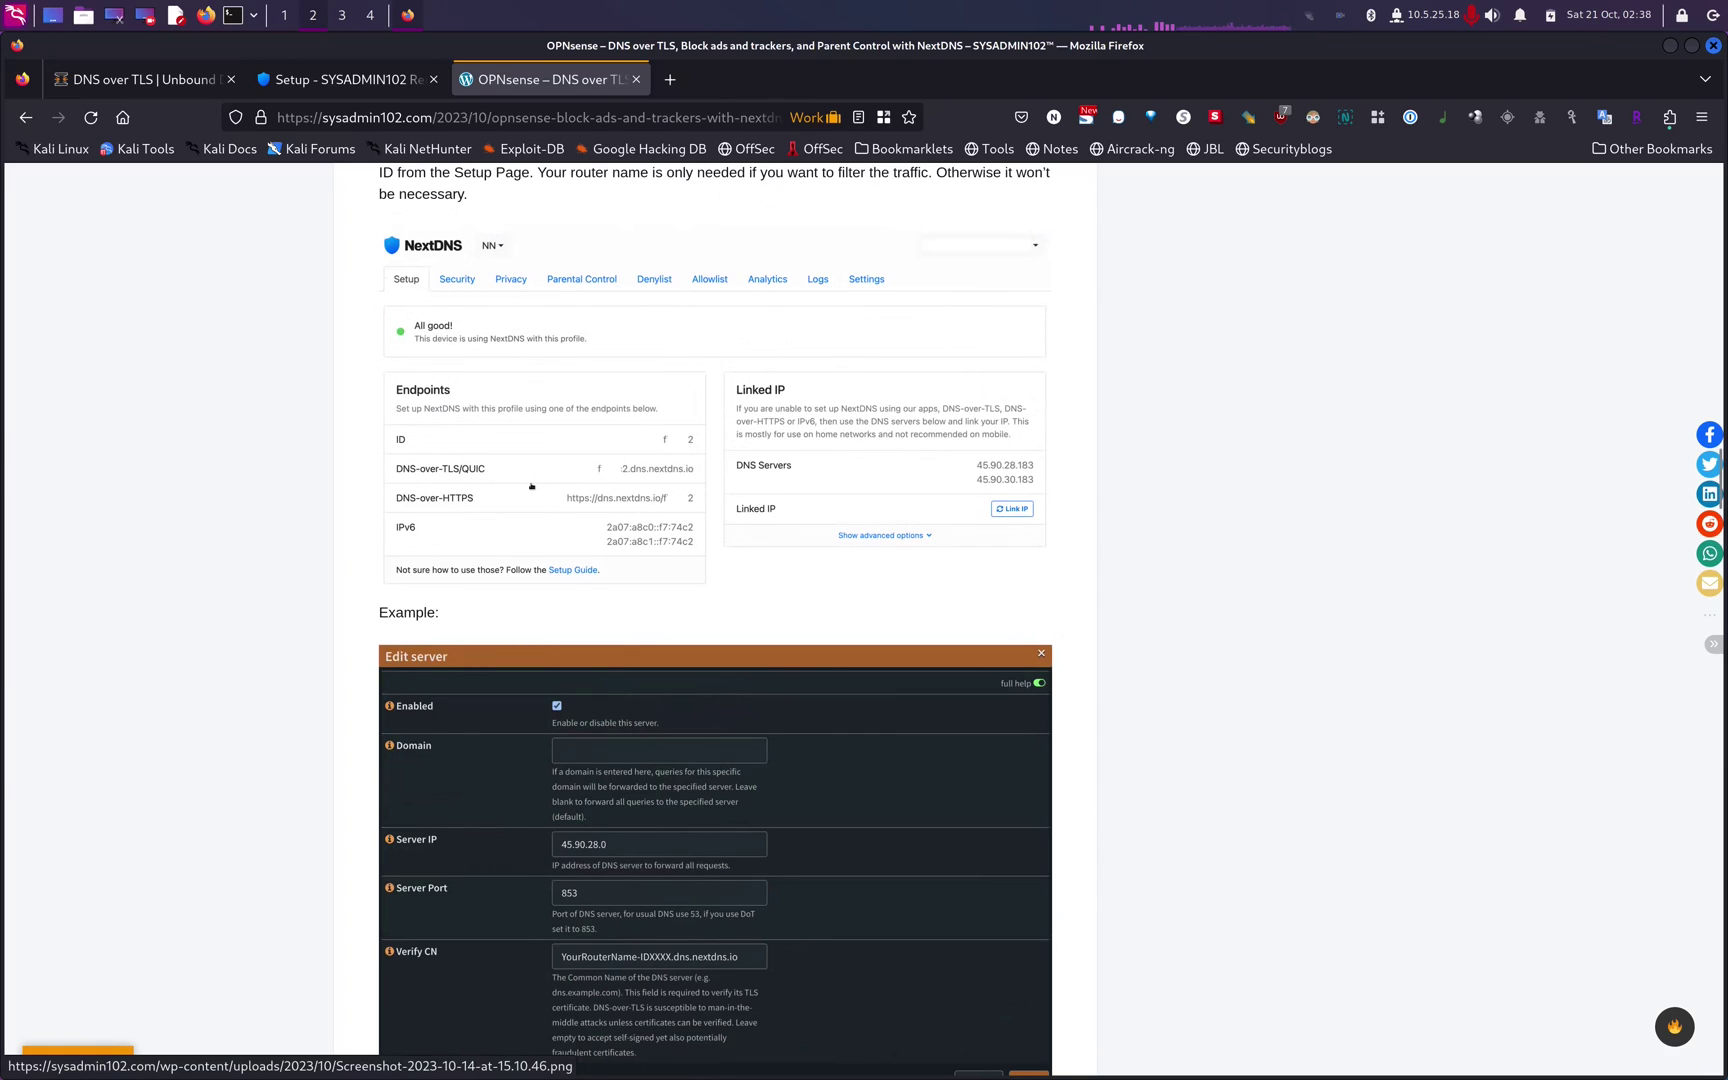
pyautogui.scroll(-3, 531, 486)
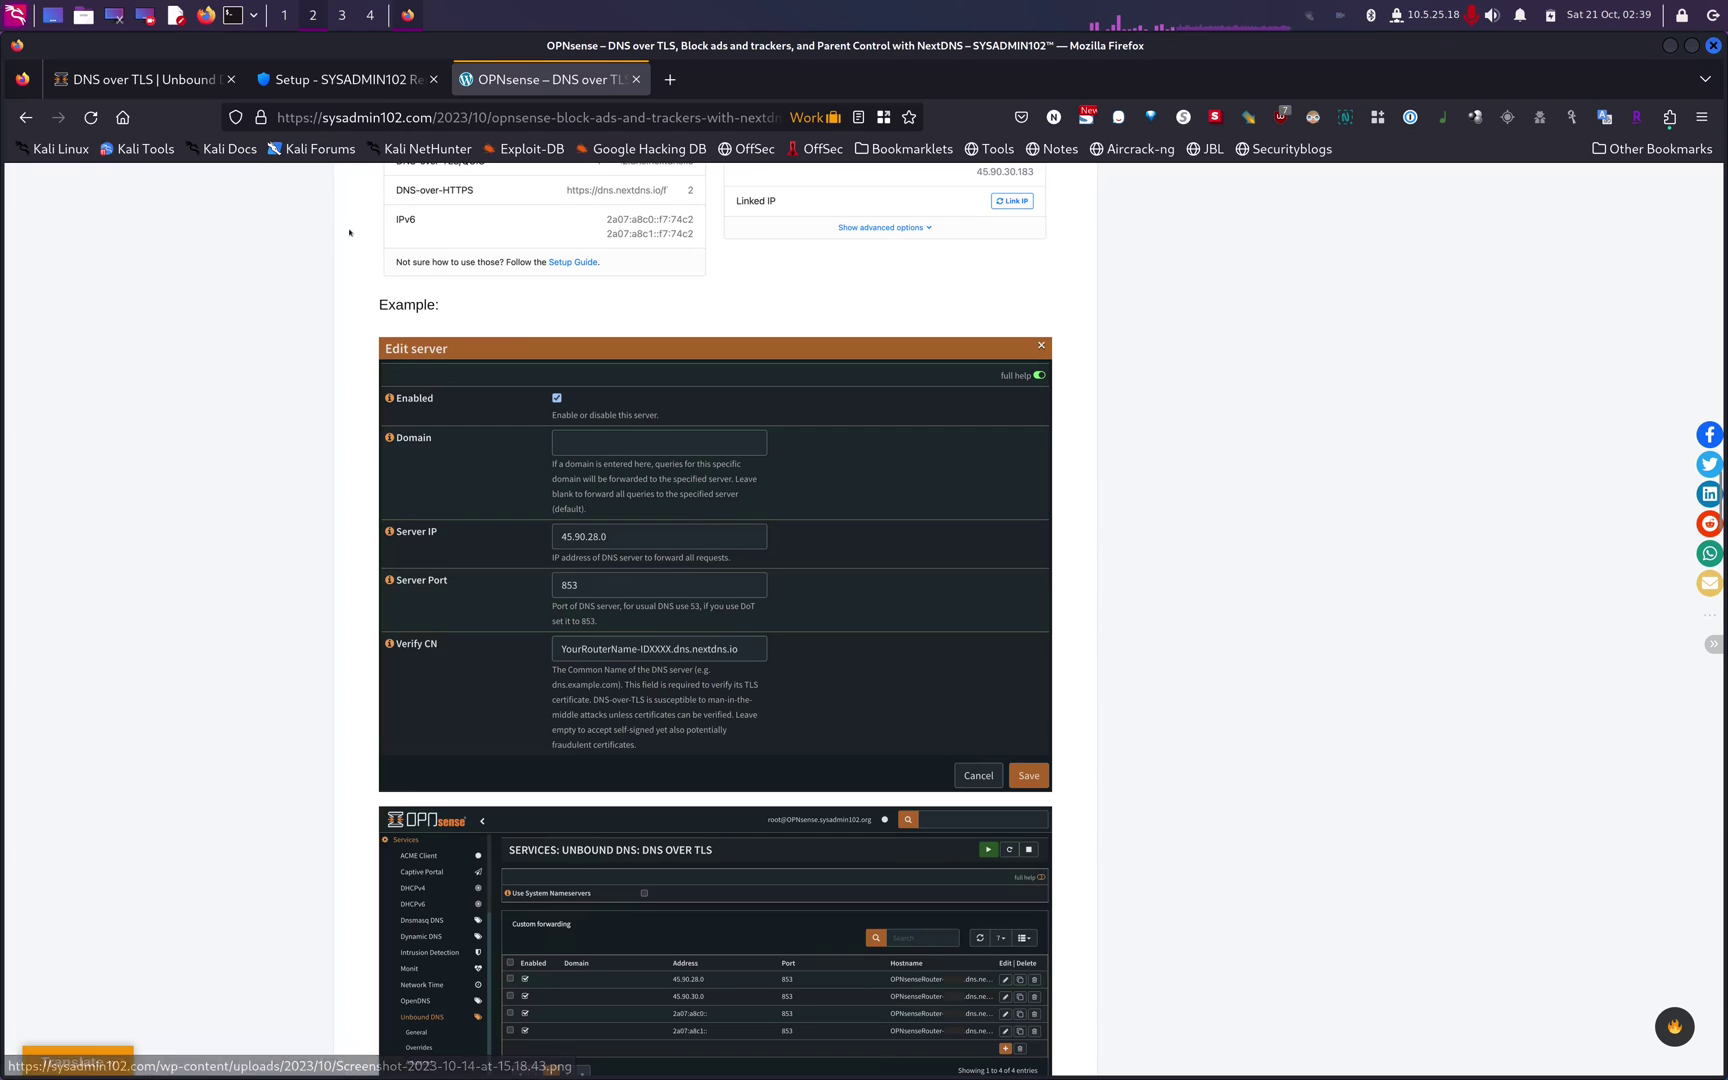
pyautogui.click(340, 79)
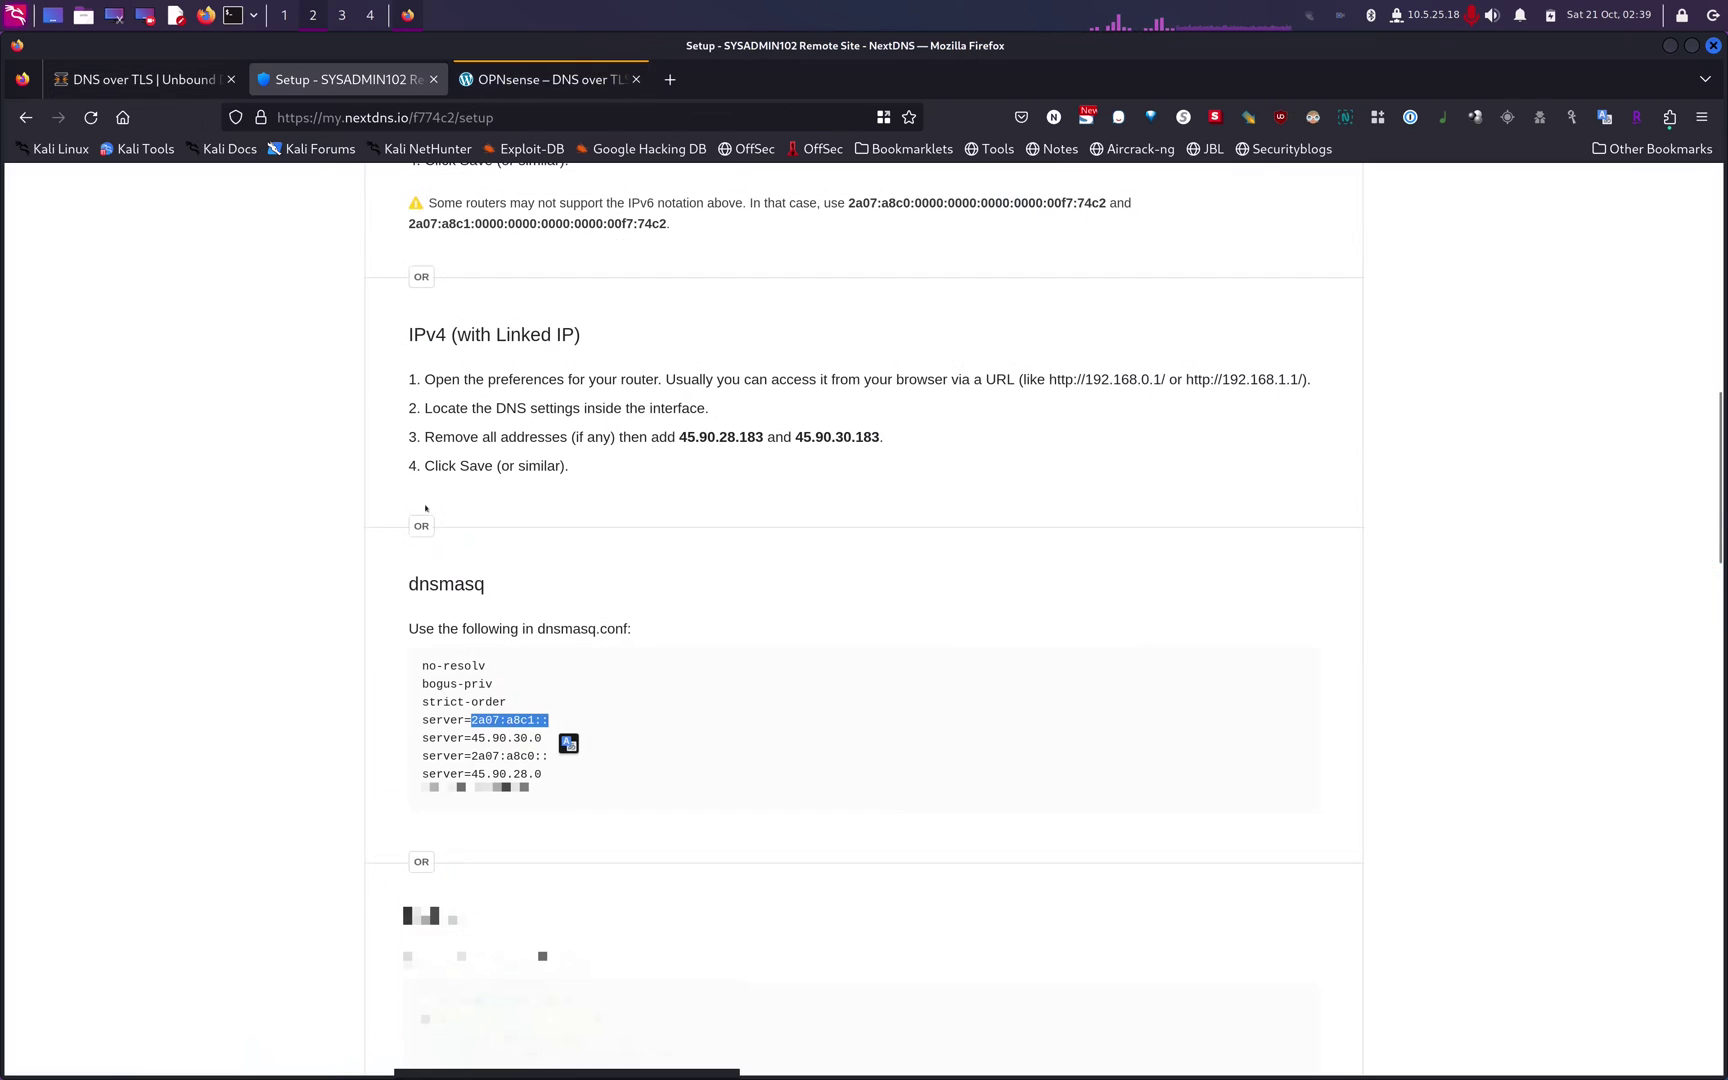
# Copy 45.90.30.0 from NextDNS into the OPNsense Server IP field and set Server Port to 853
pyautogui.click(469, 738)
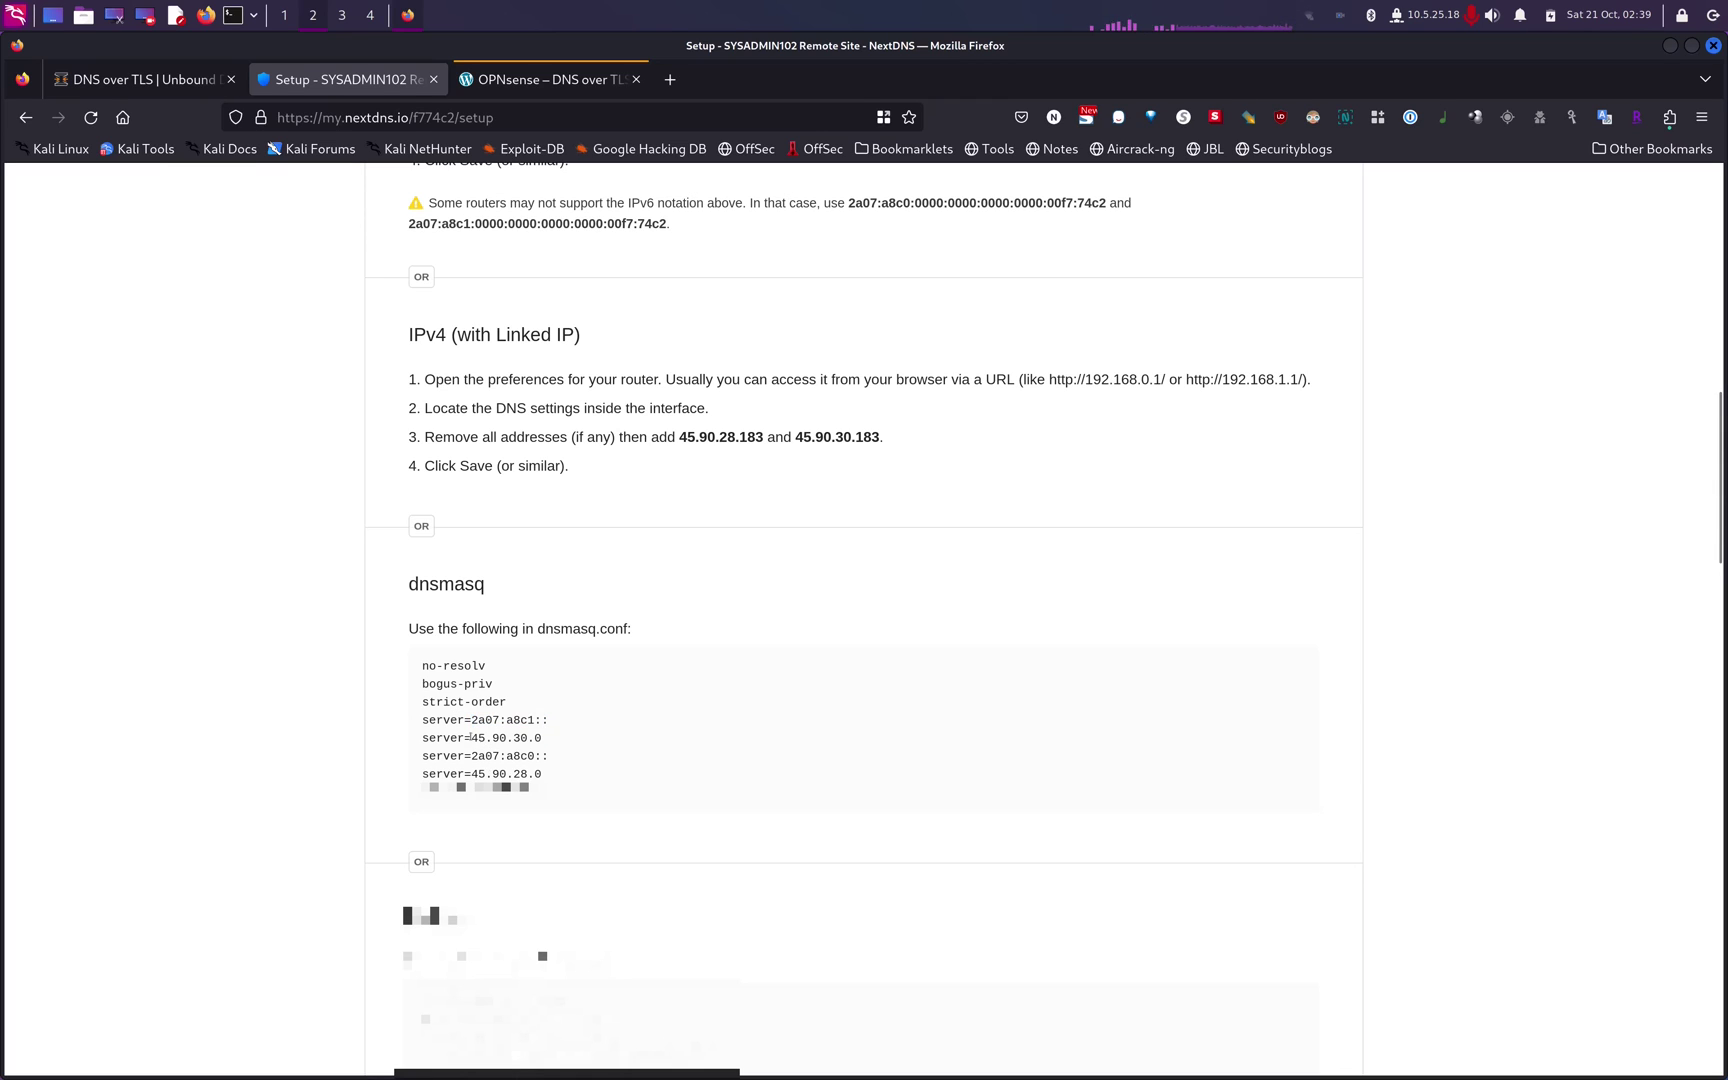
pyautogui.moveTo(469, 738); pyautogui.dragTo(562, 744)
pyautogui.hotkey('ctrl', 'c')
pyautogui.hotkey('ctrl', 'pageup')
pyautogui.click(615, 538)
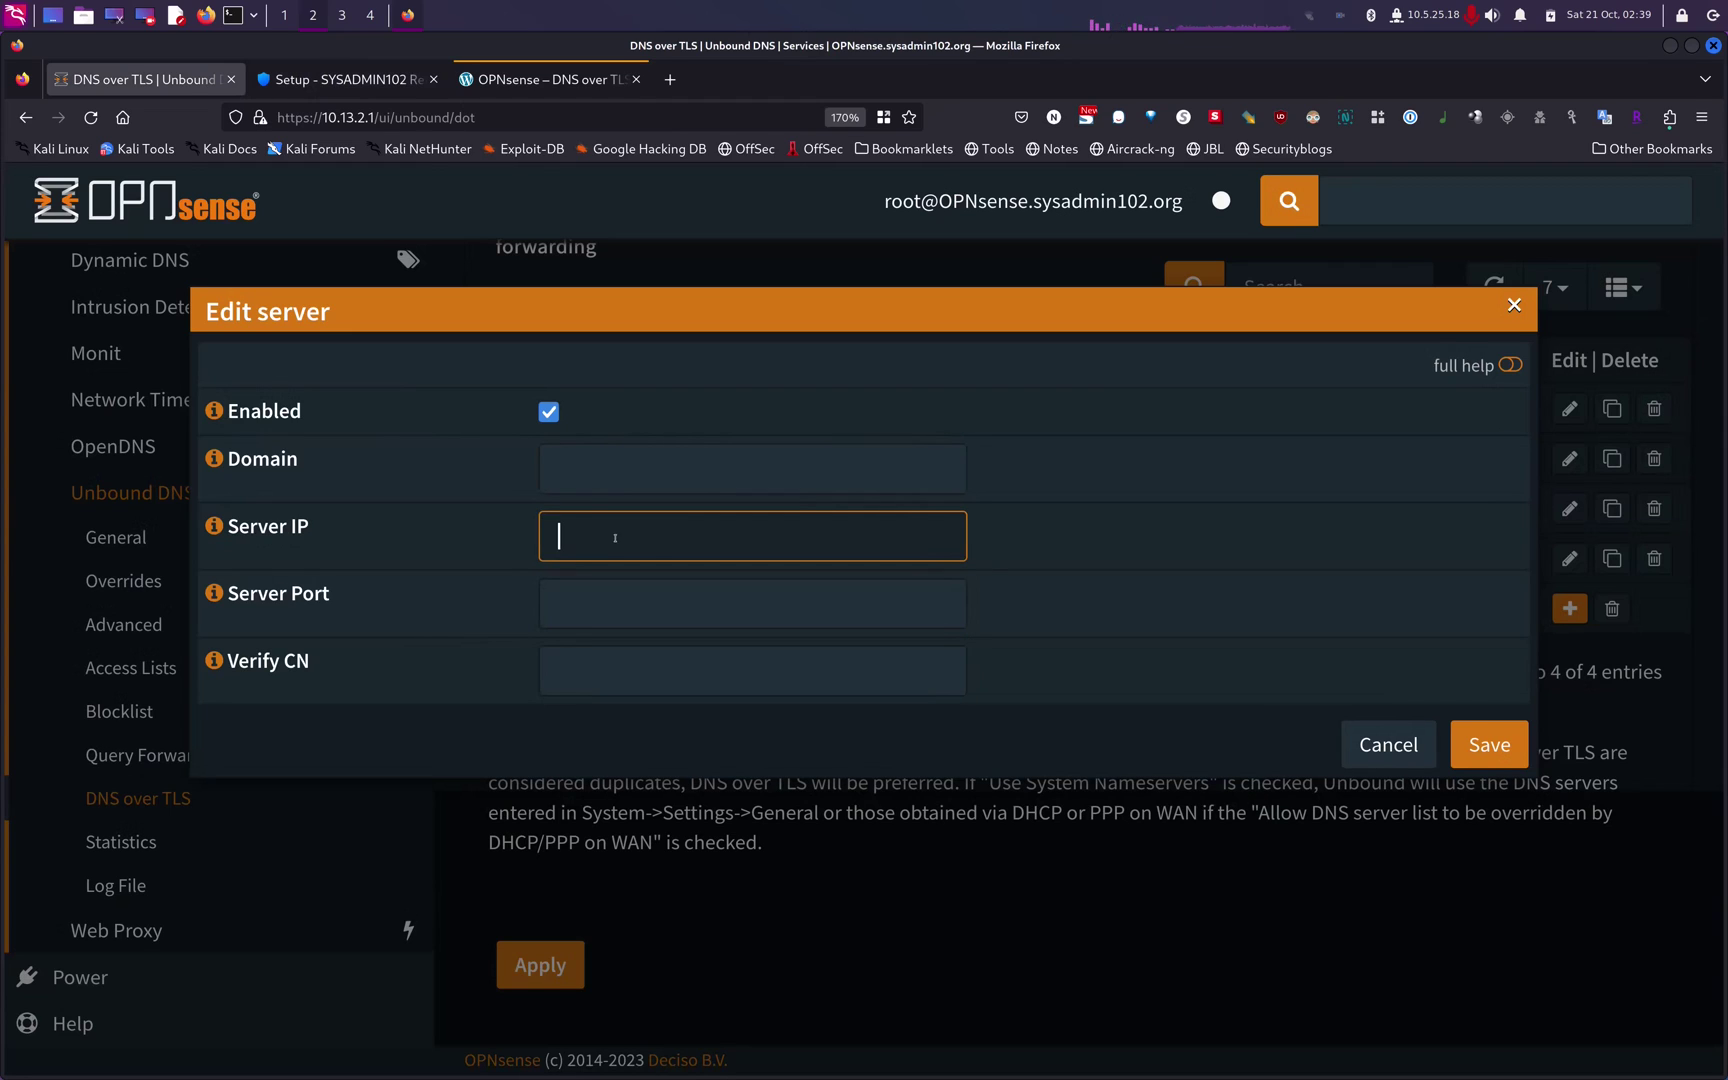
pyautogui.hotkey('ctrl', 'v')
pyautogui.press('Tab')
pyautogui.write('853')
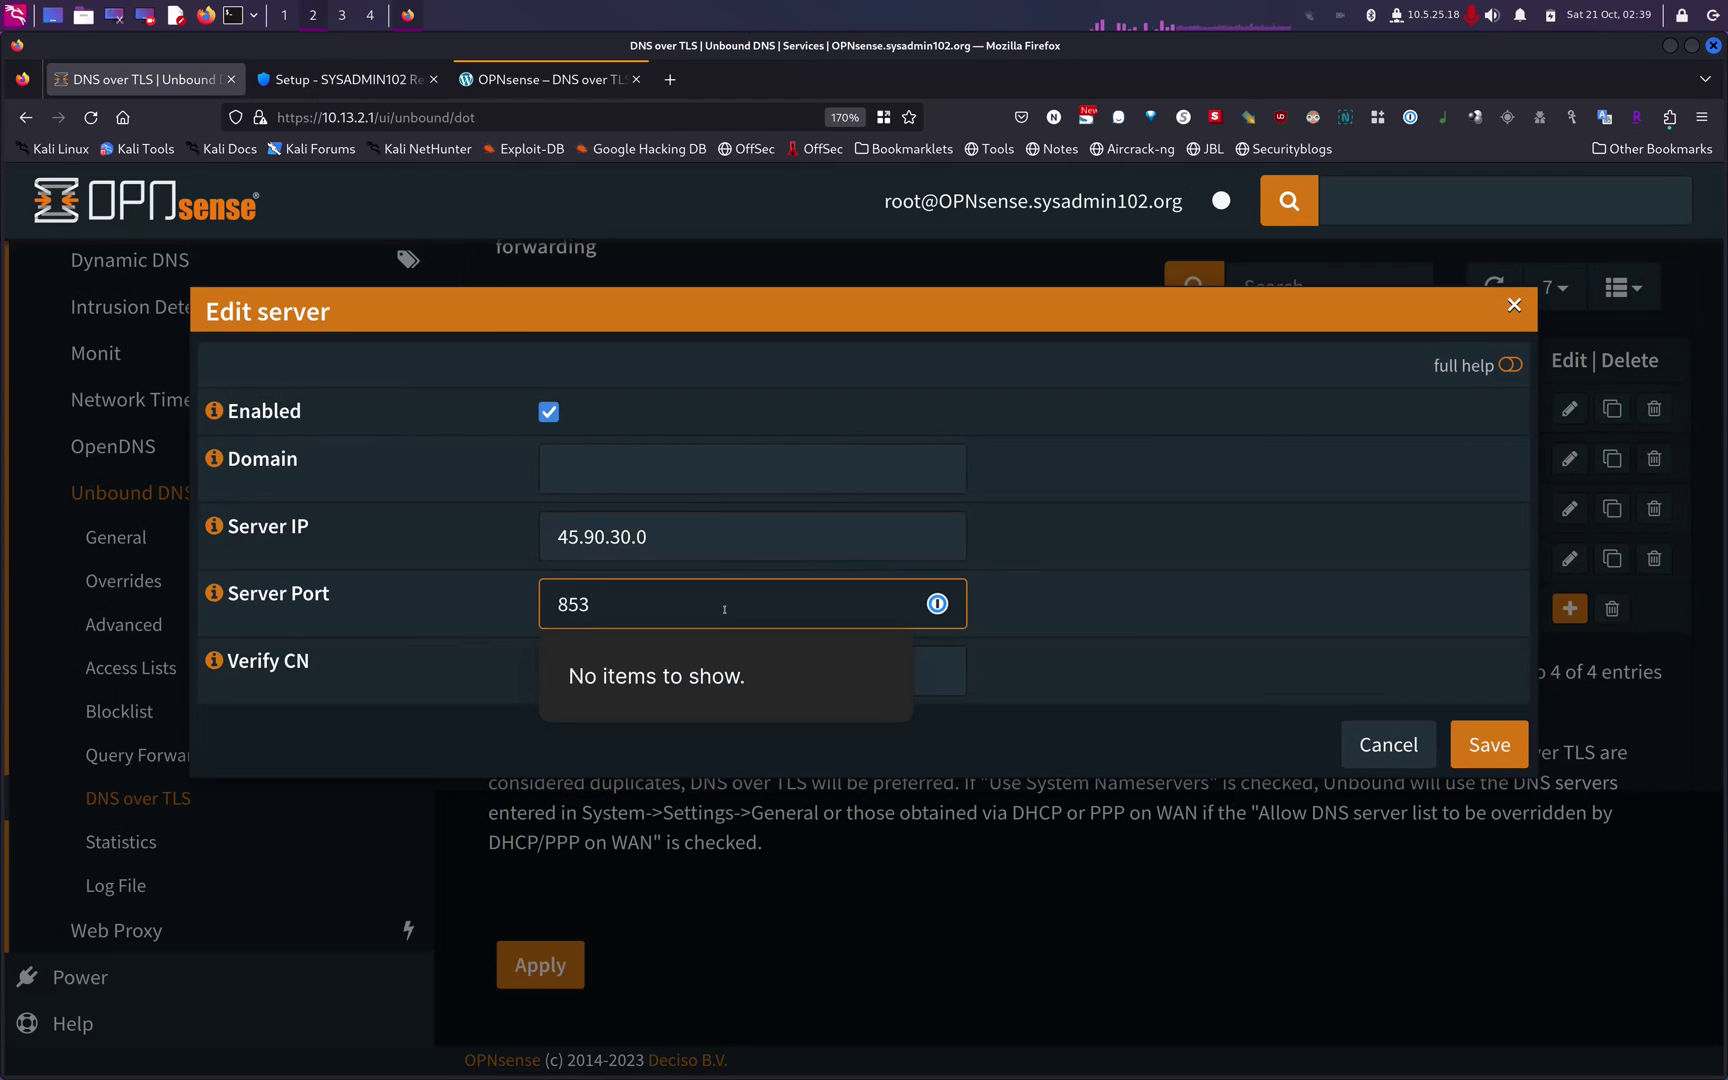
pyautogui.hotkey('ctrl', 'pagedown')
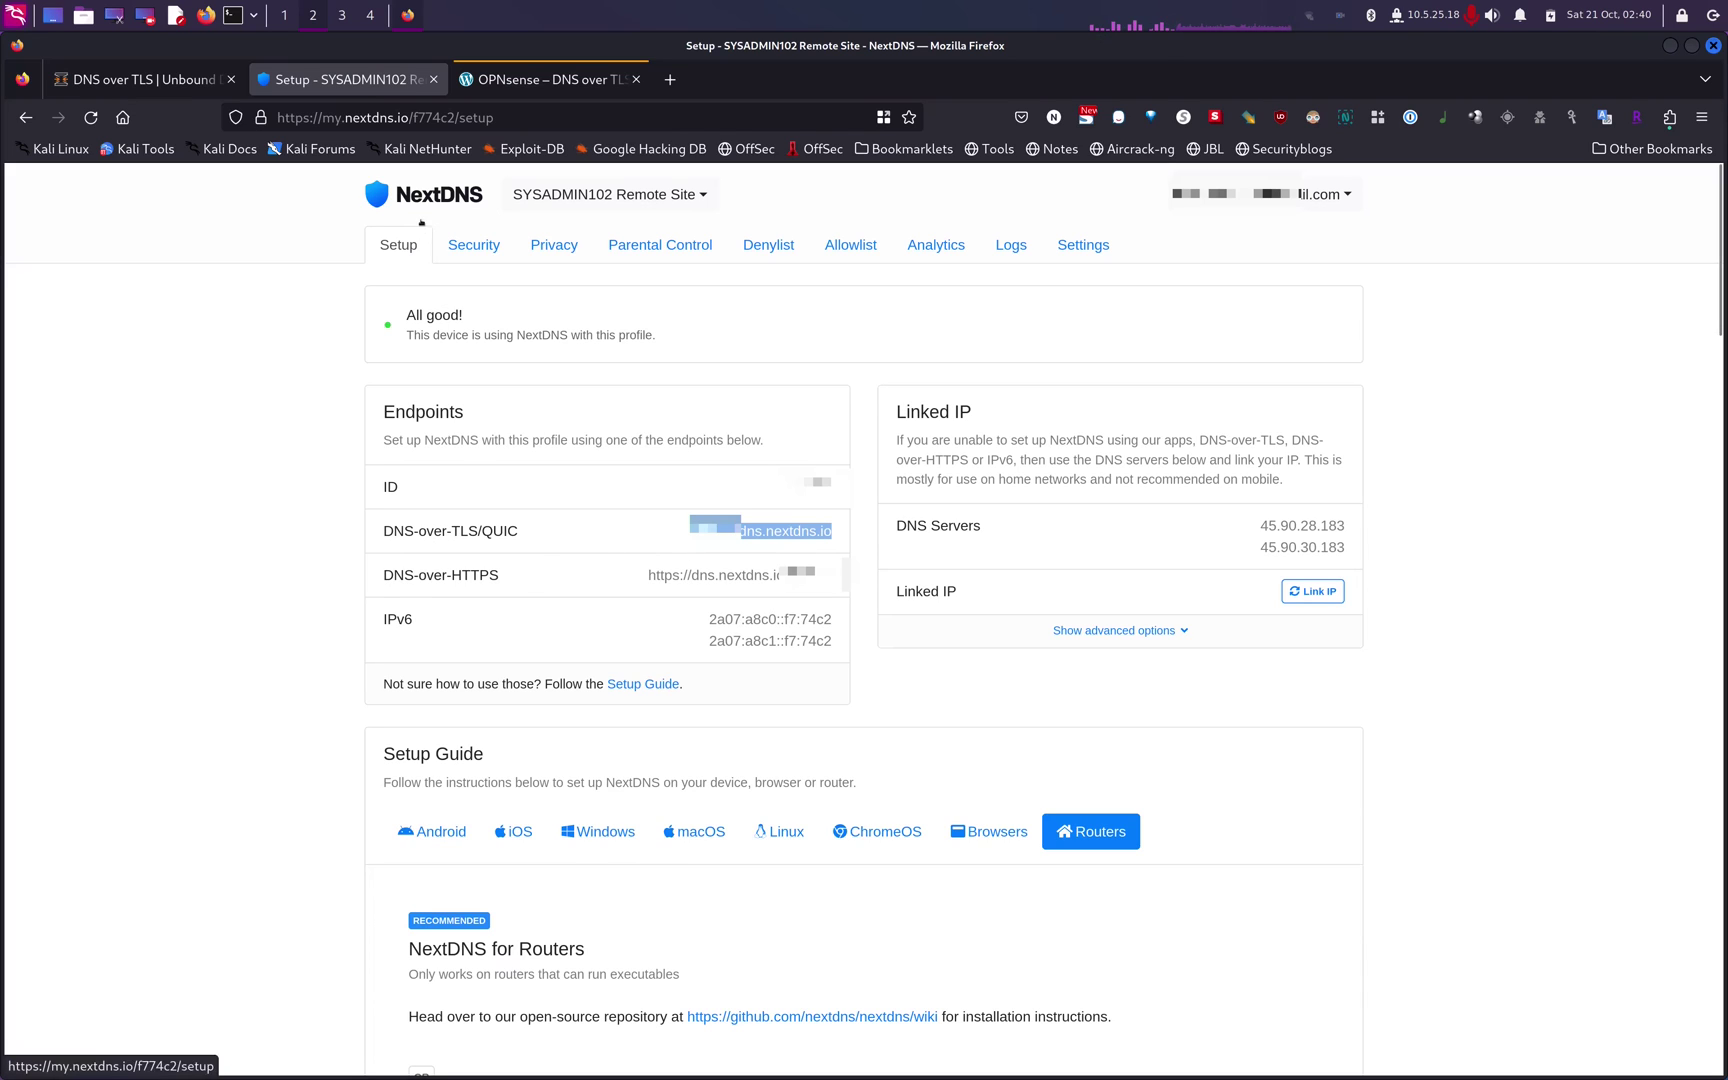
pyautogui.click(133, 79)
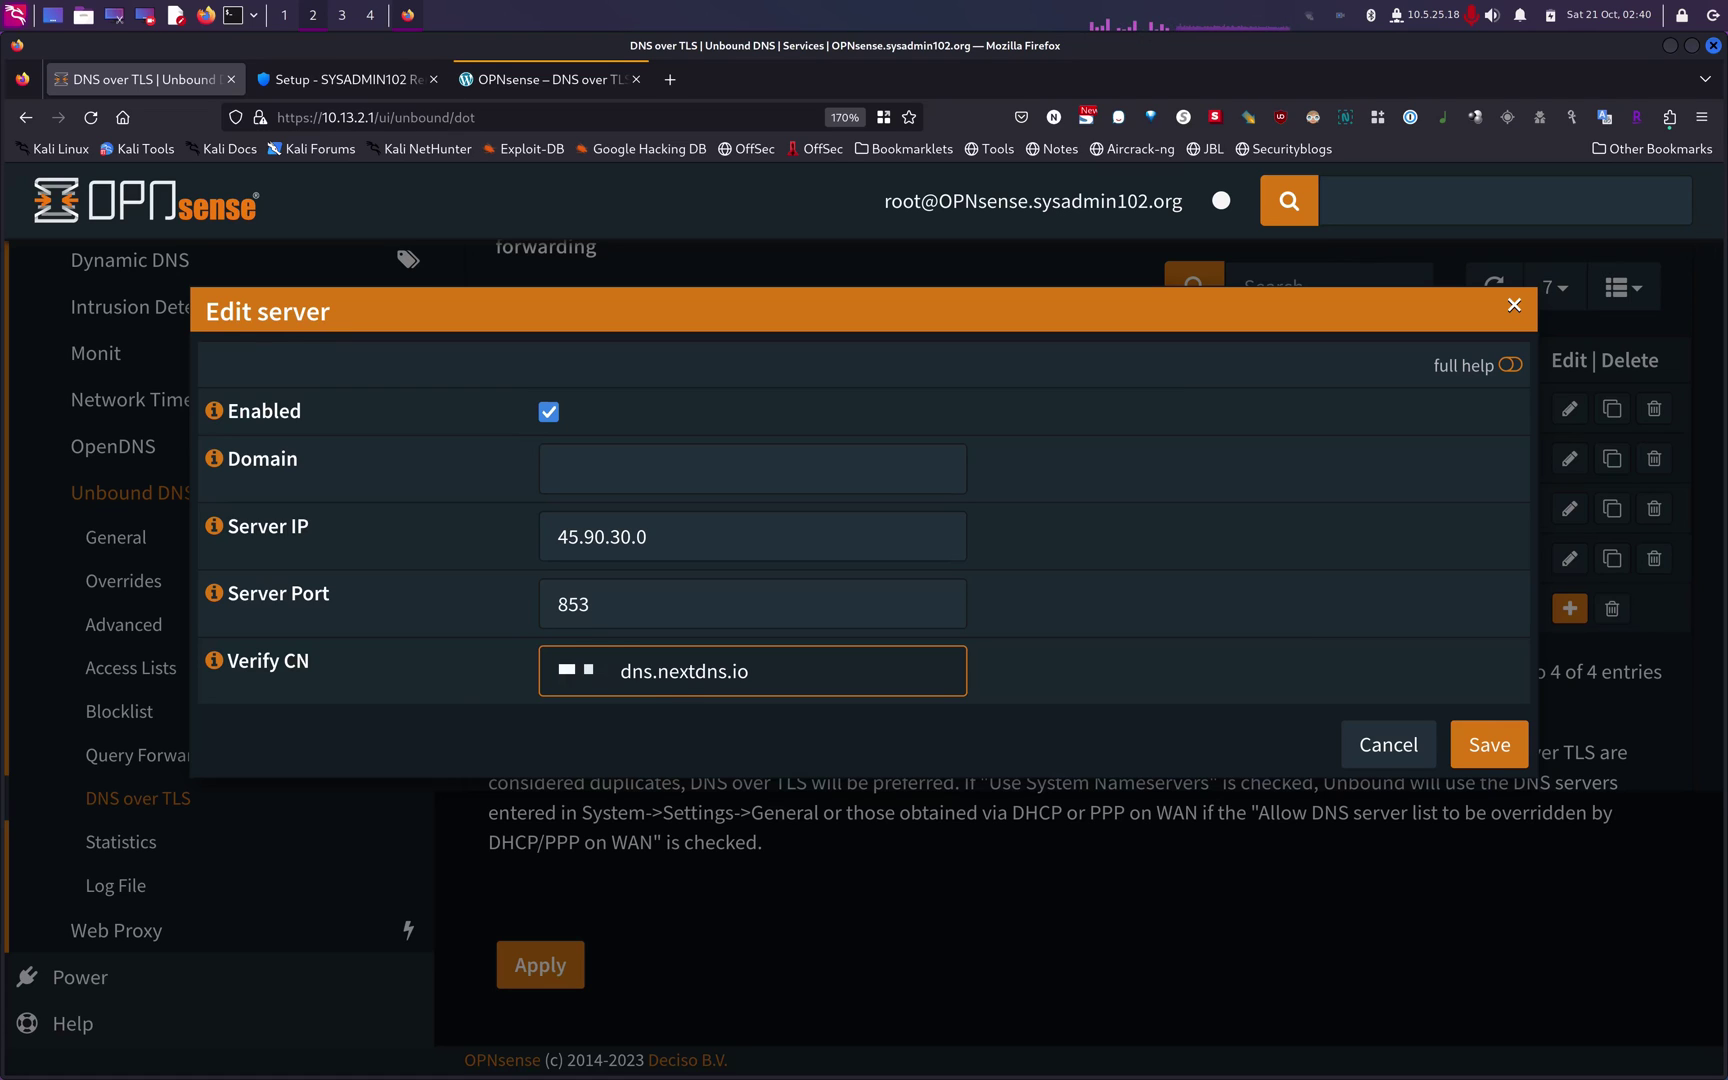
# Prefix the Verify CN hostname with 'OPNSenseRouter-', then cancel the server entry
pyautogui.write('-fi')
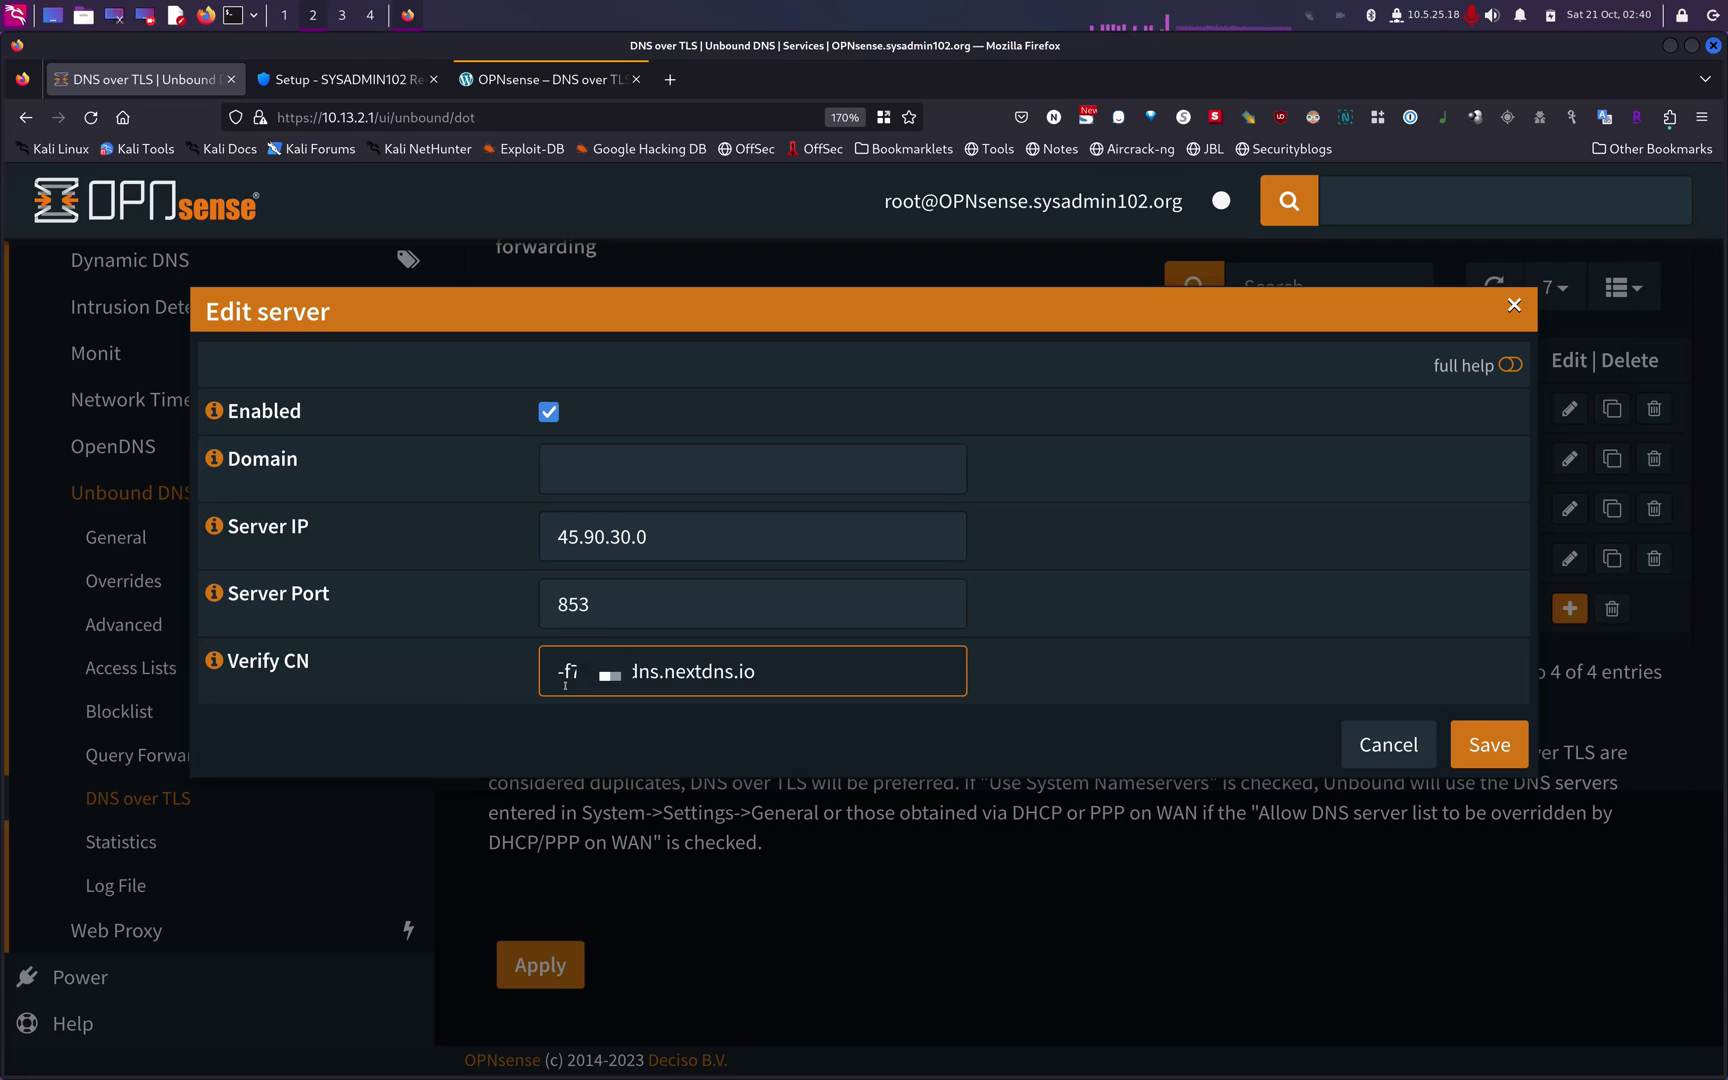
pyautogui.press('Home')
pyautogui.write('OP')
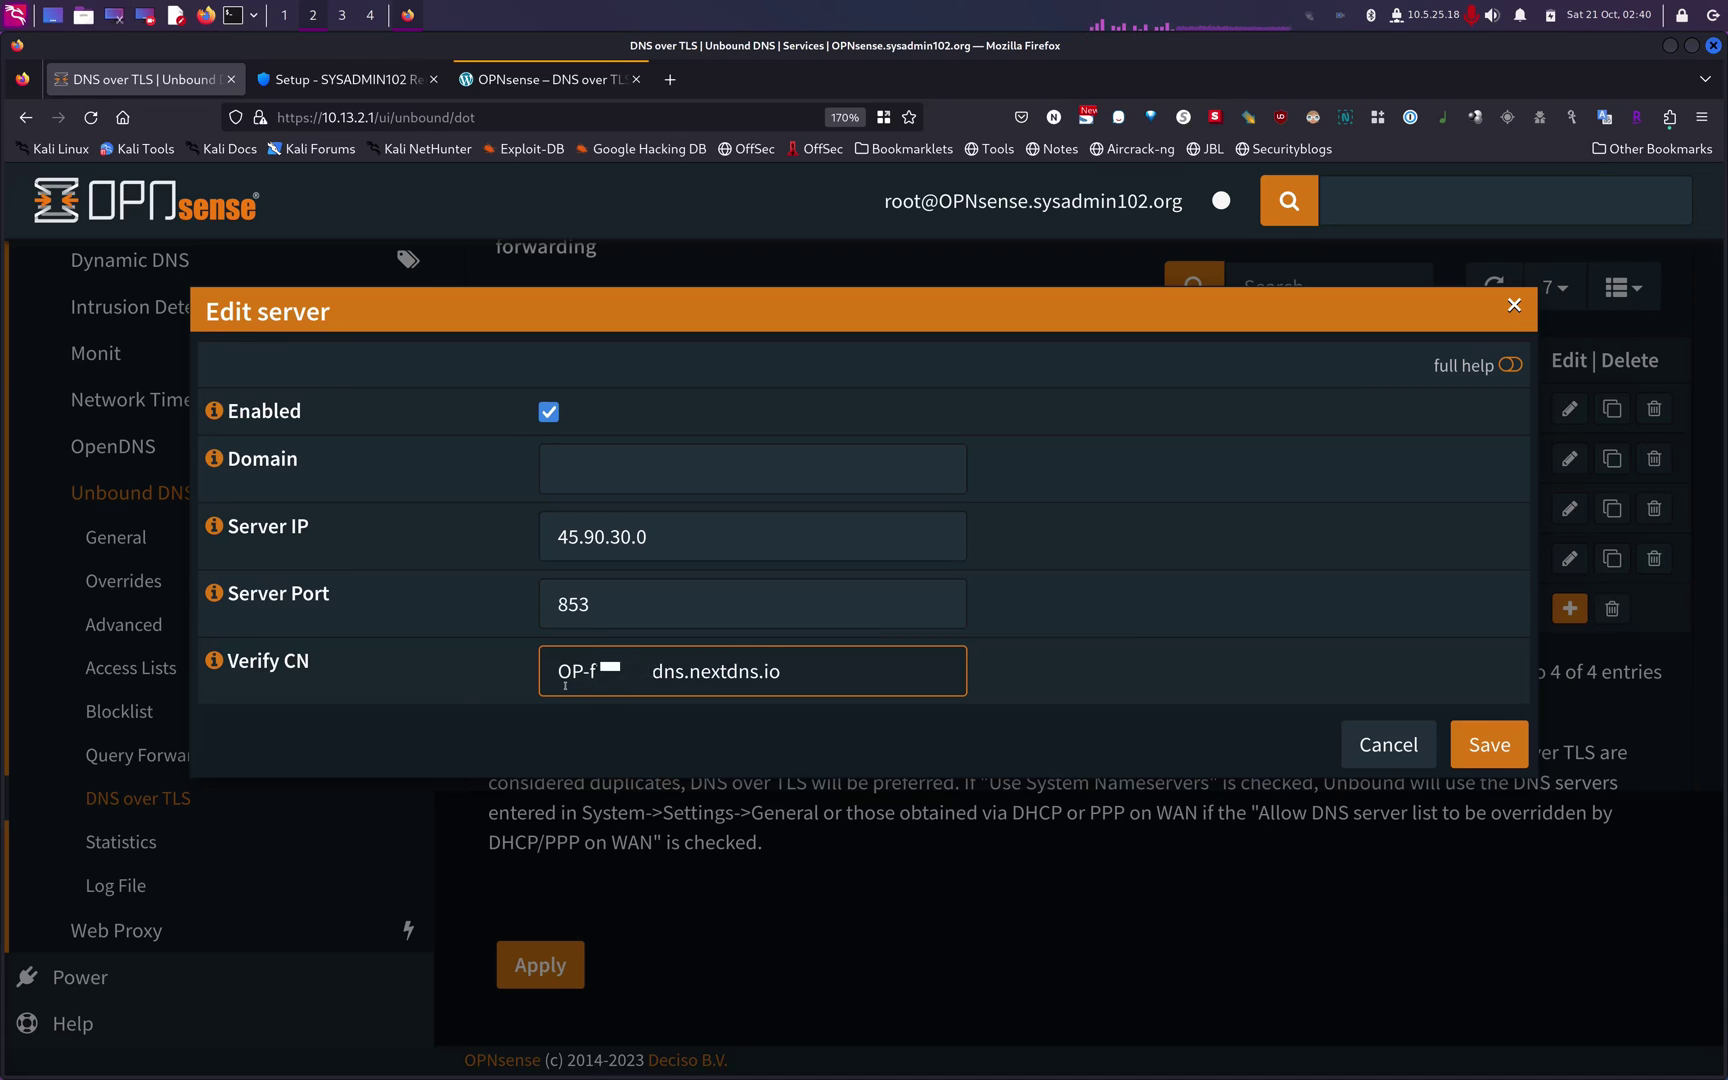
pyautogui.write('NSense')
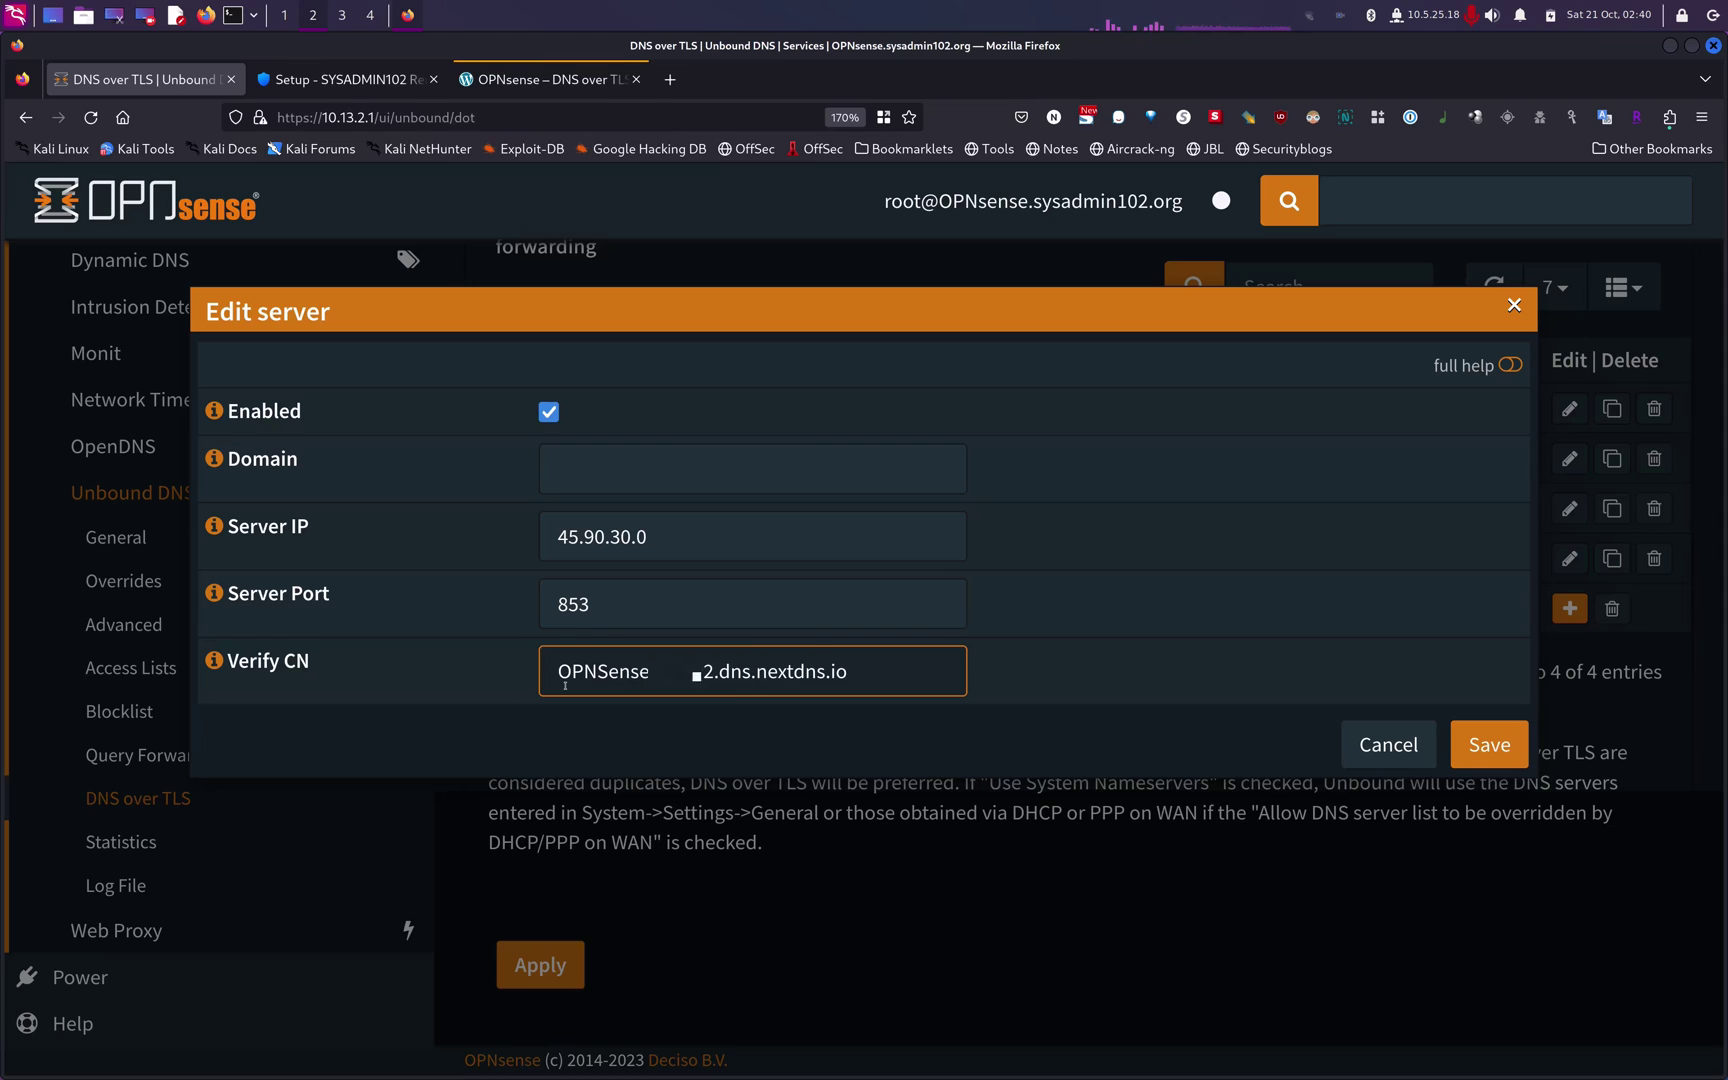
pyautogui.write('Route')
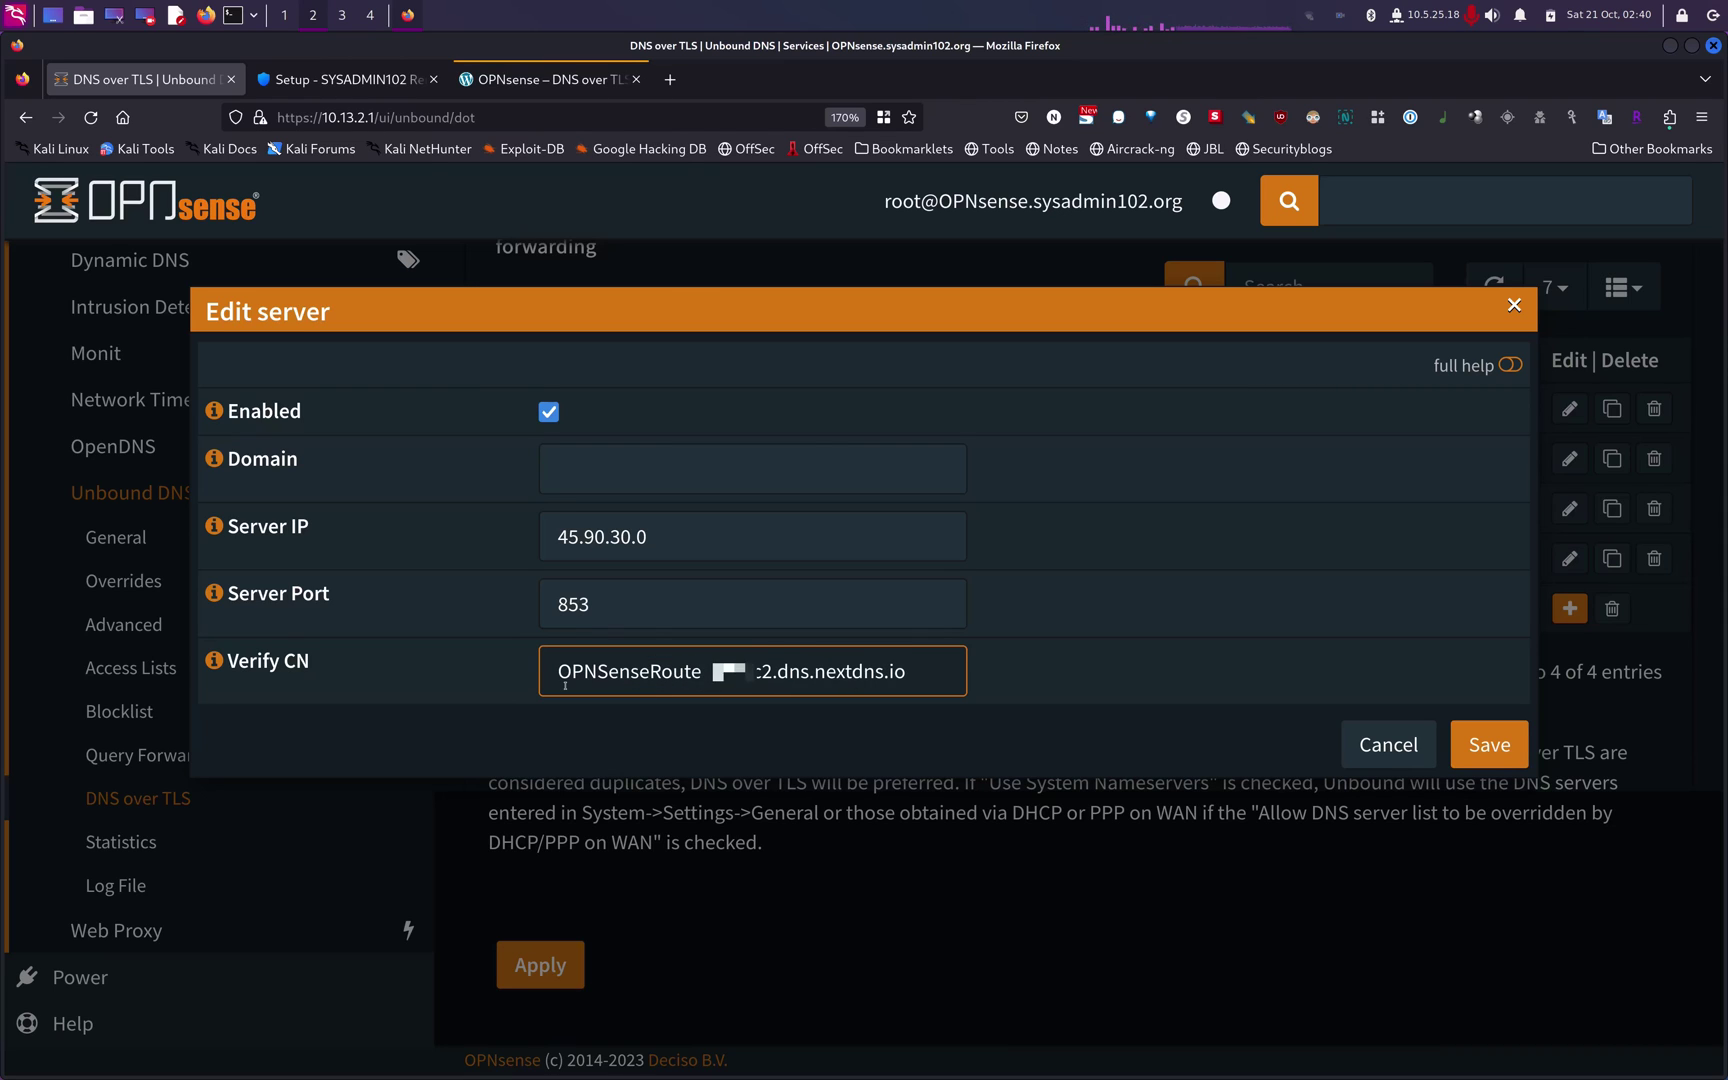
pyautogui.write('r-')
pyautogui.press('Left')
pyautogui.press('Left')
pyautogui.press('Left')
pyautogui.press('Left')
pyautogui.press('Left')
pyautogui.press('Left')
pyautogui.press('Left')
pyautogui.write('-')
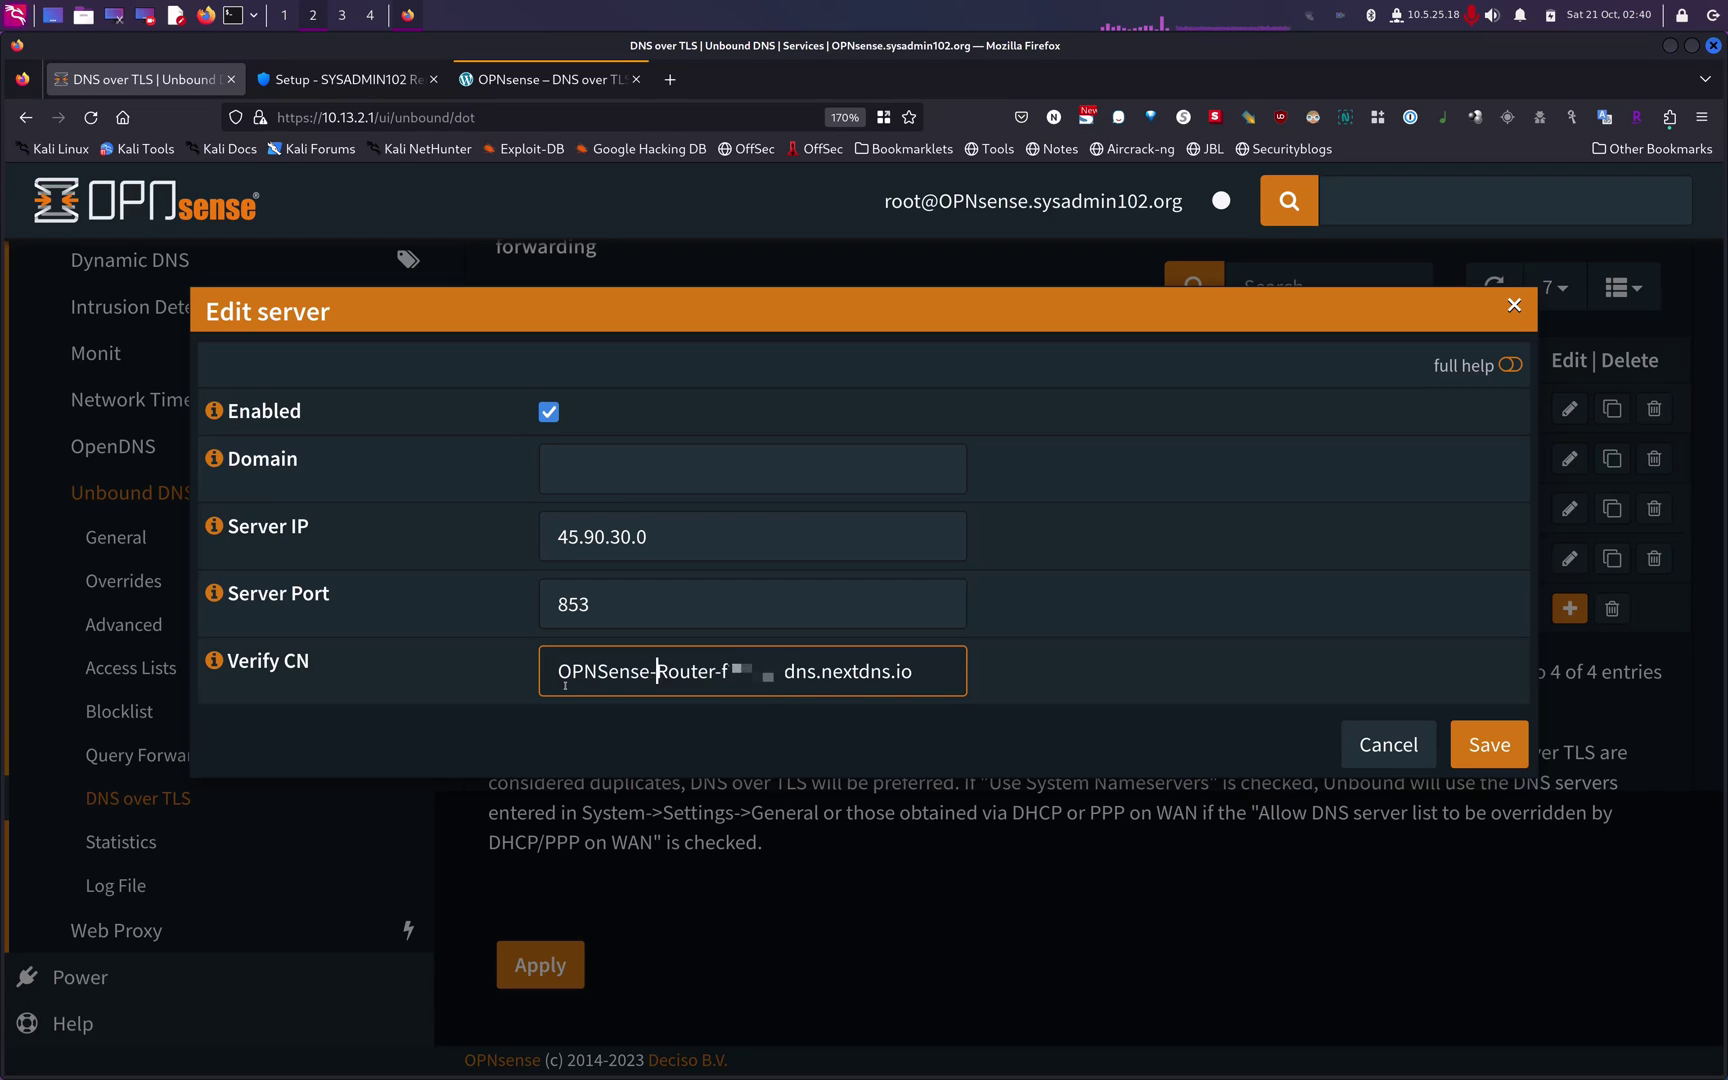
pyautogui.write('-')
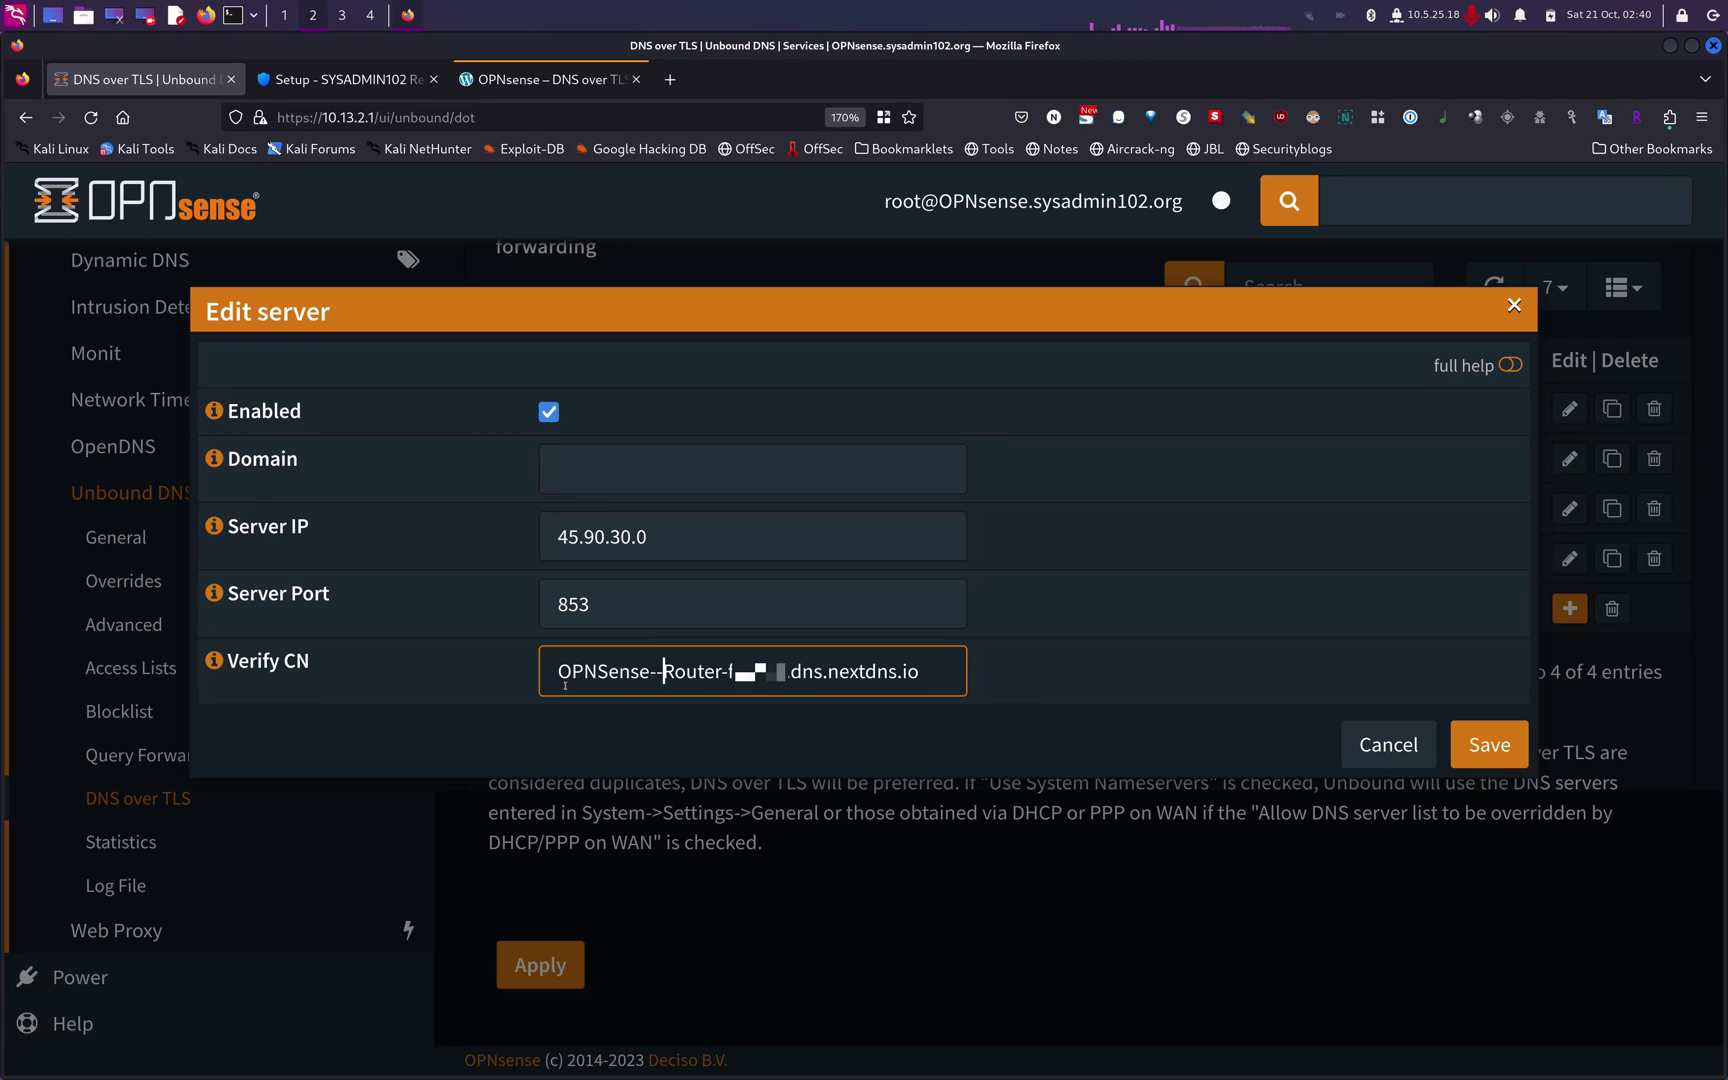
pyautogui.press('BackSpace')
pyautogui.press('BackSpace')
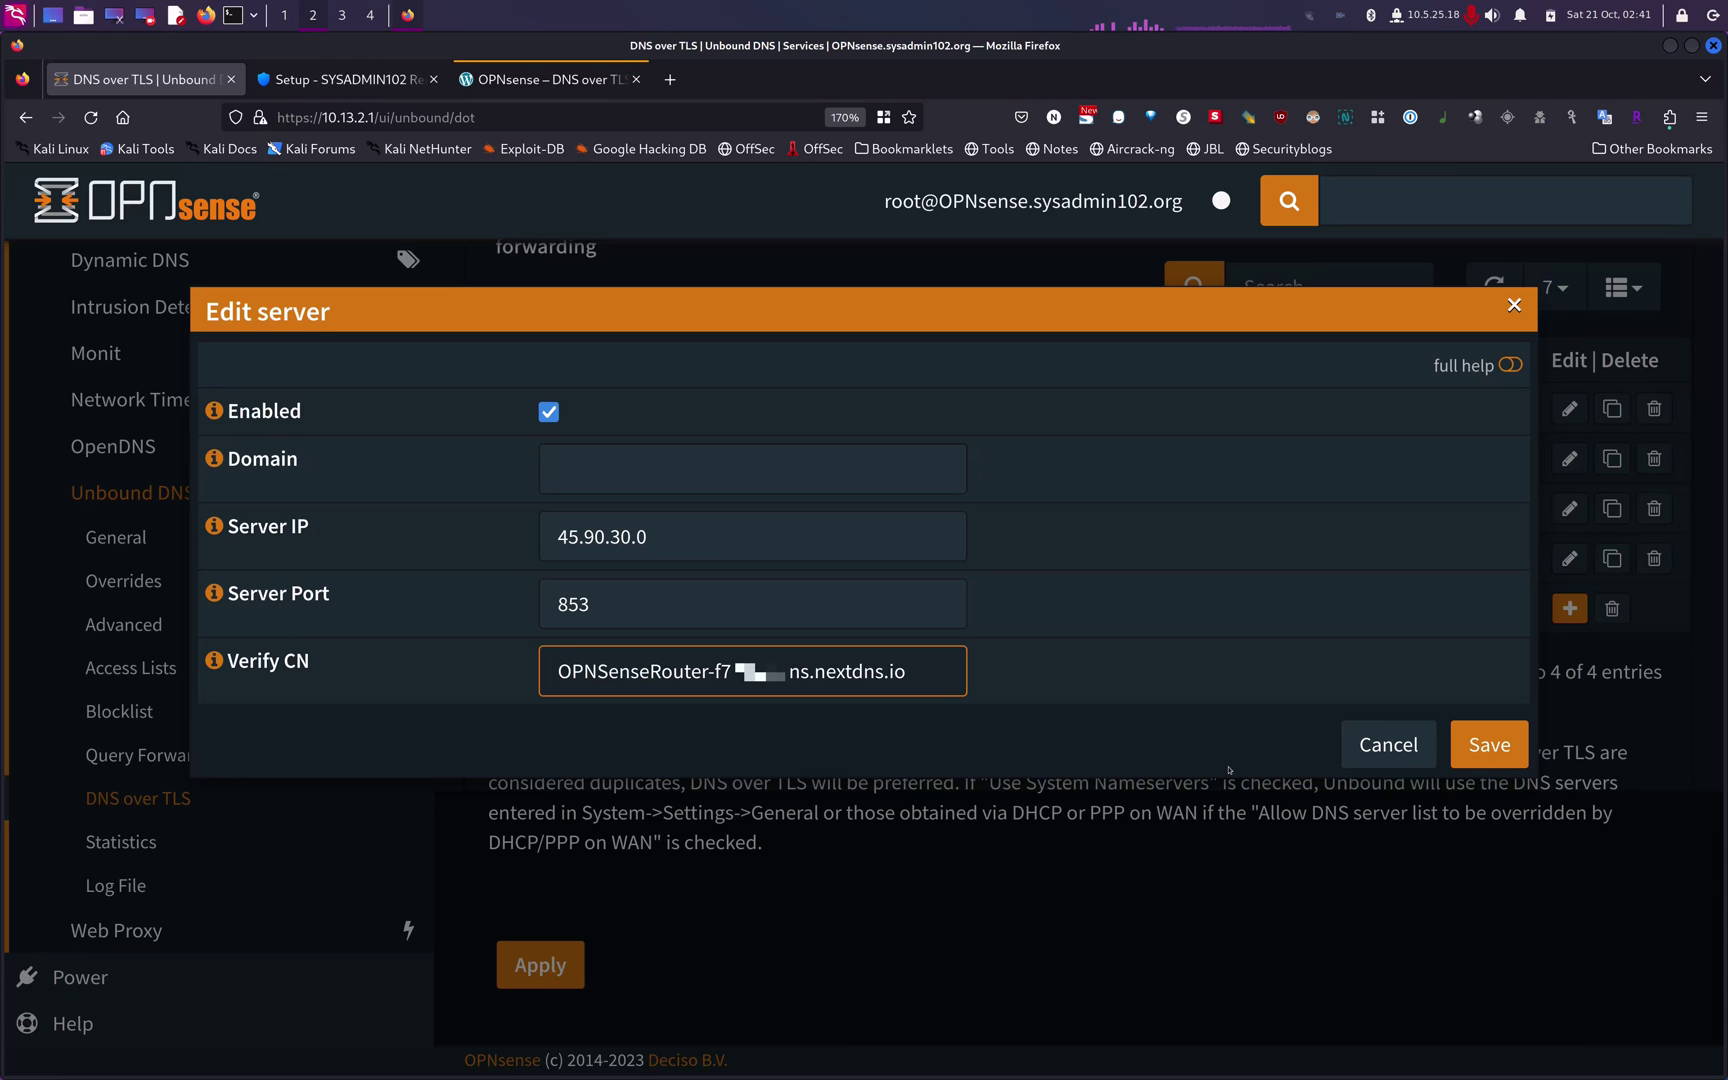
pyautogui.click(1407, 746)
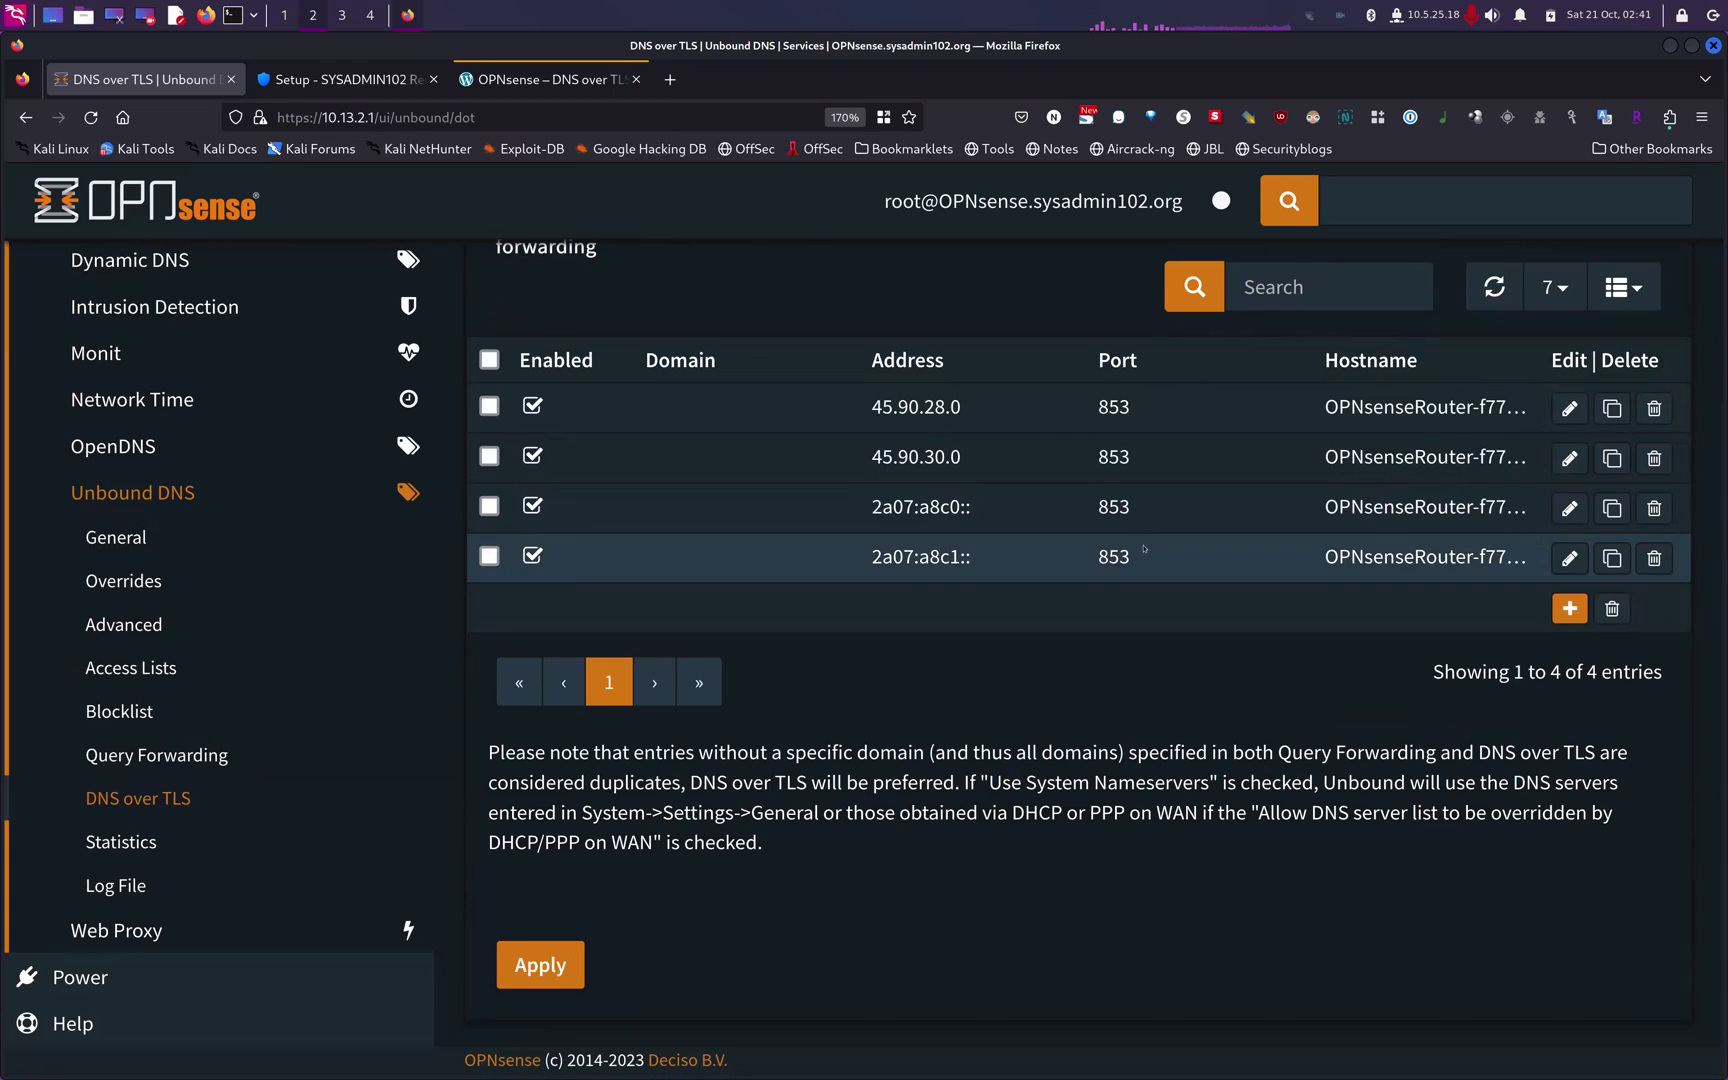
# Check the NextDNS Logs under the All devices filter for router queries, then view Security settings
pyautogui.click(340, 79)
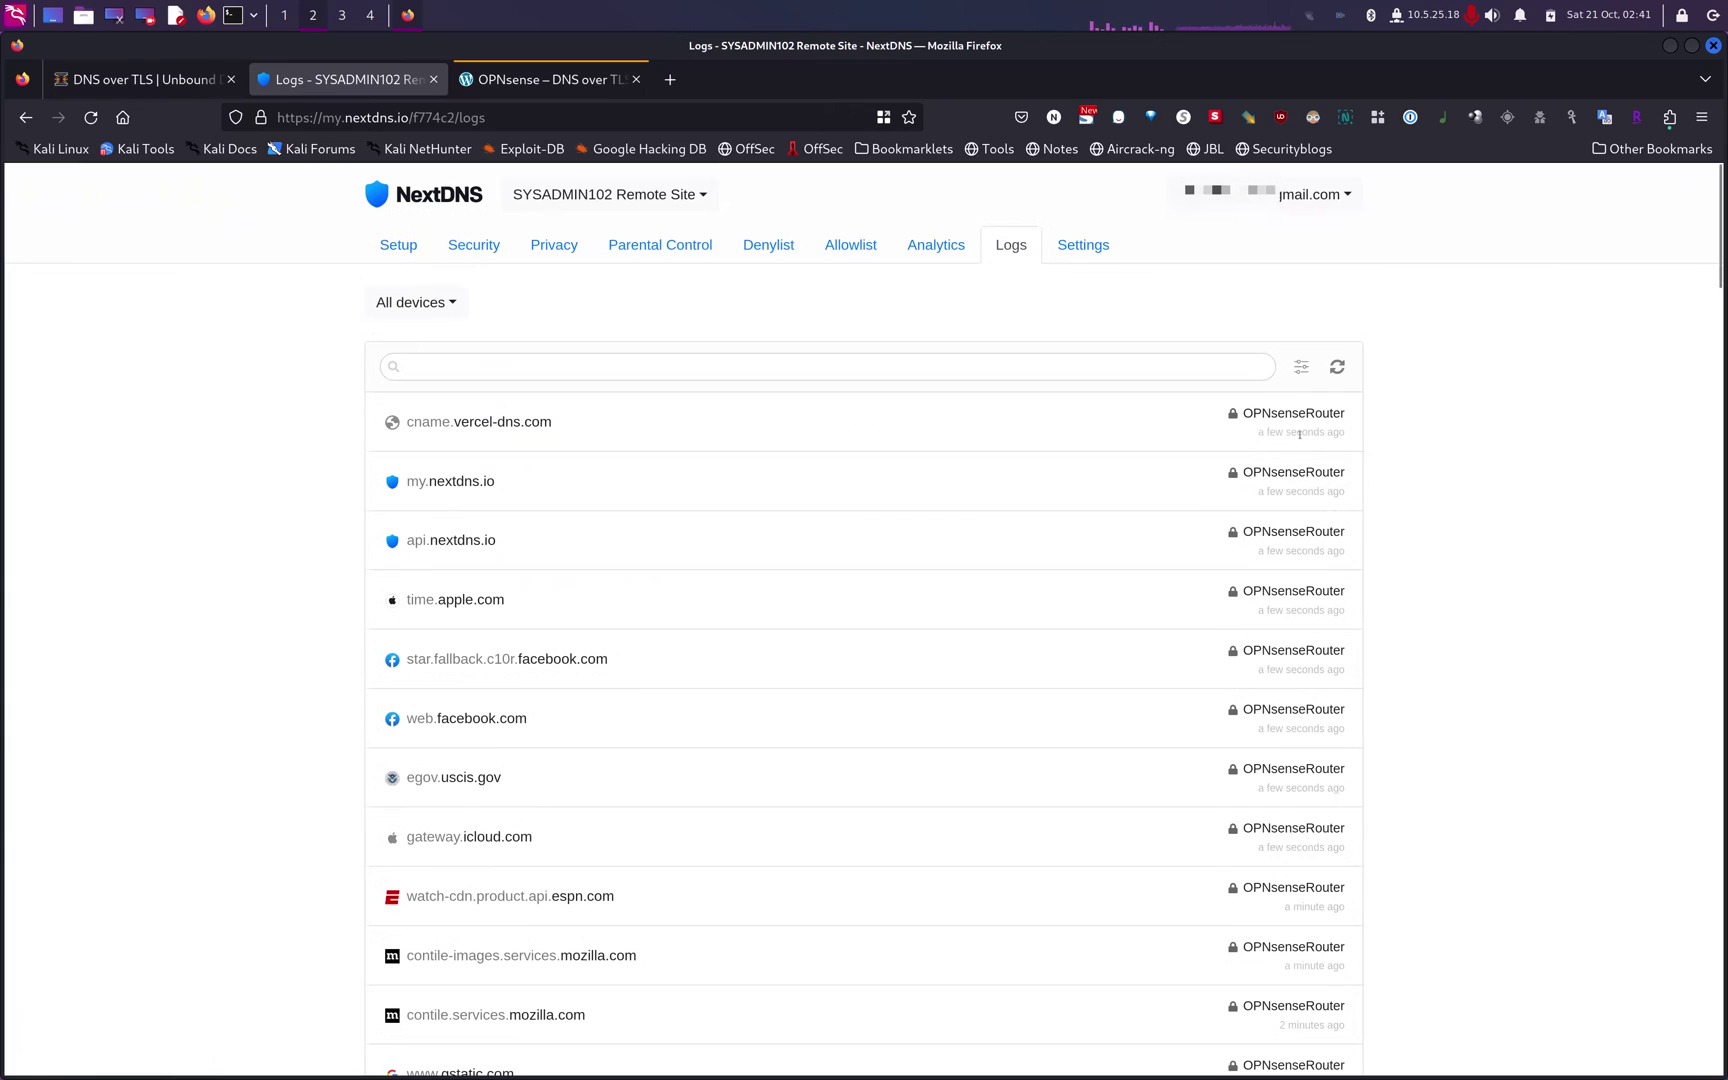
pyautogui.click(447, 304)
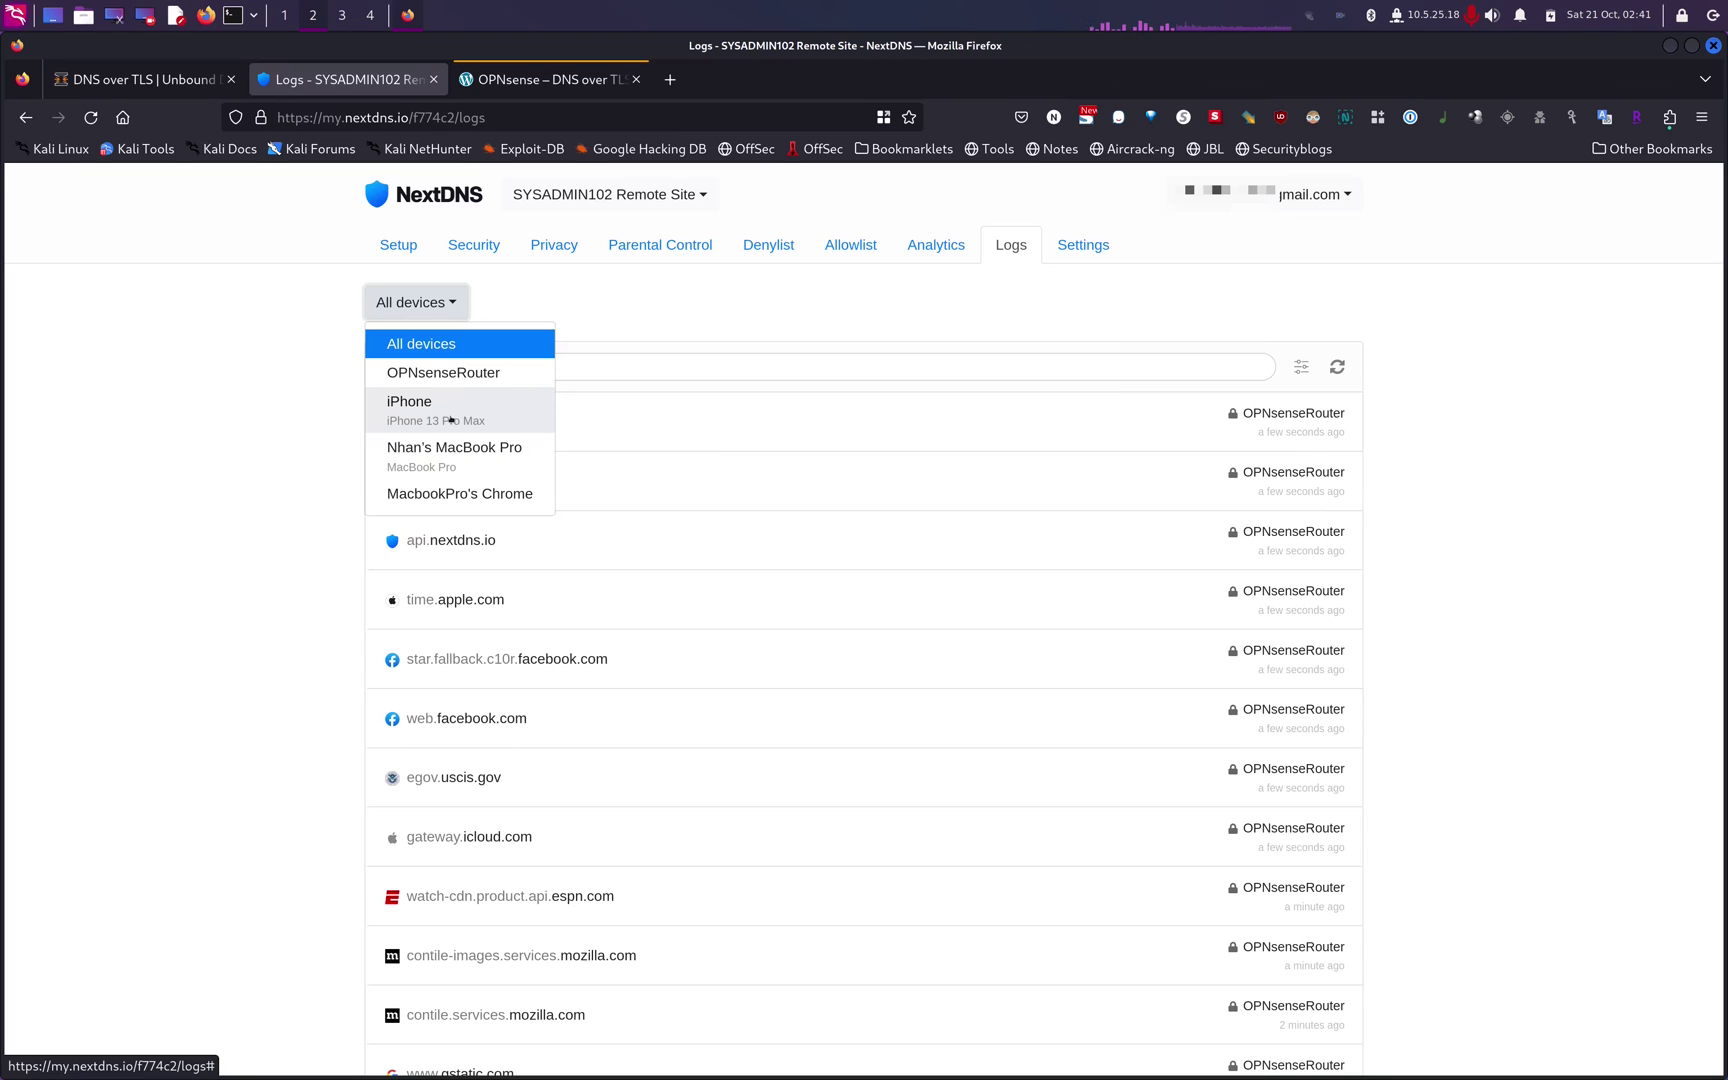
pyautogui.click(703, 302)
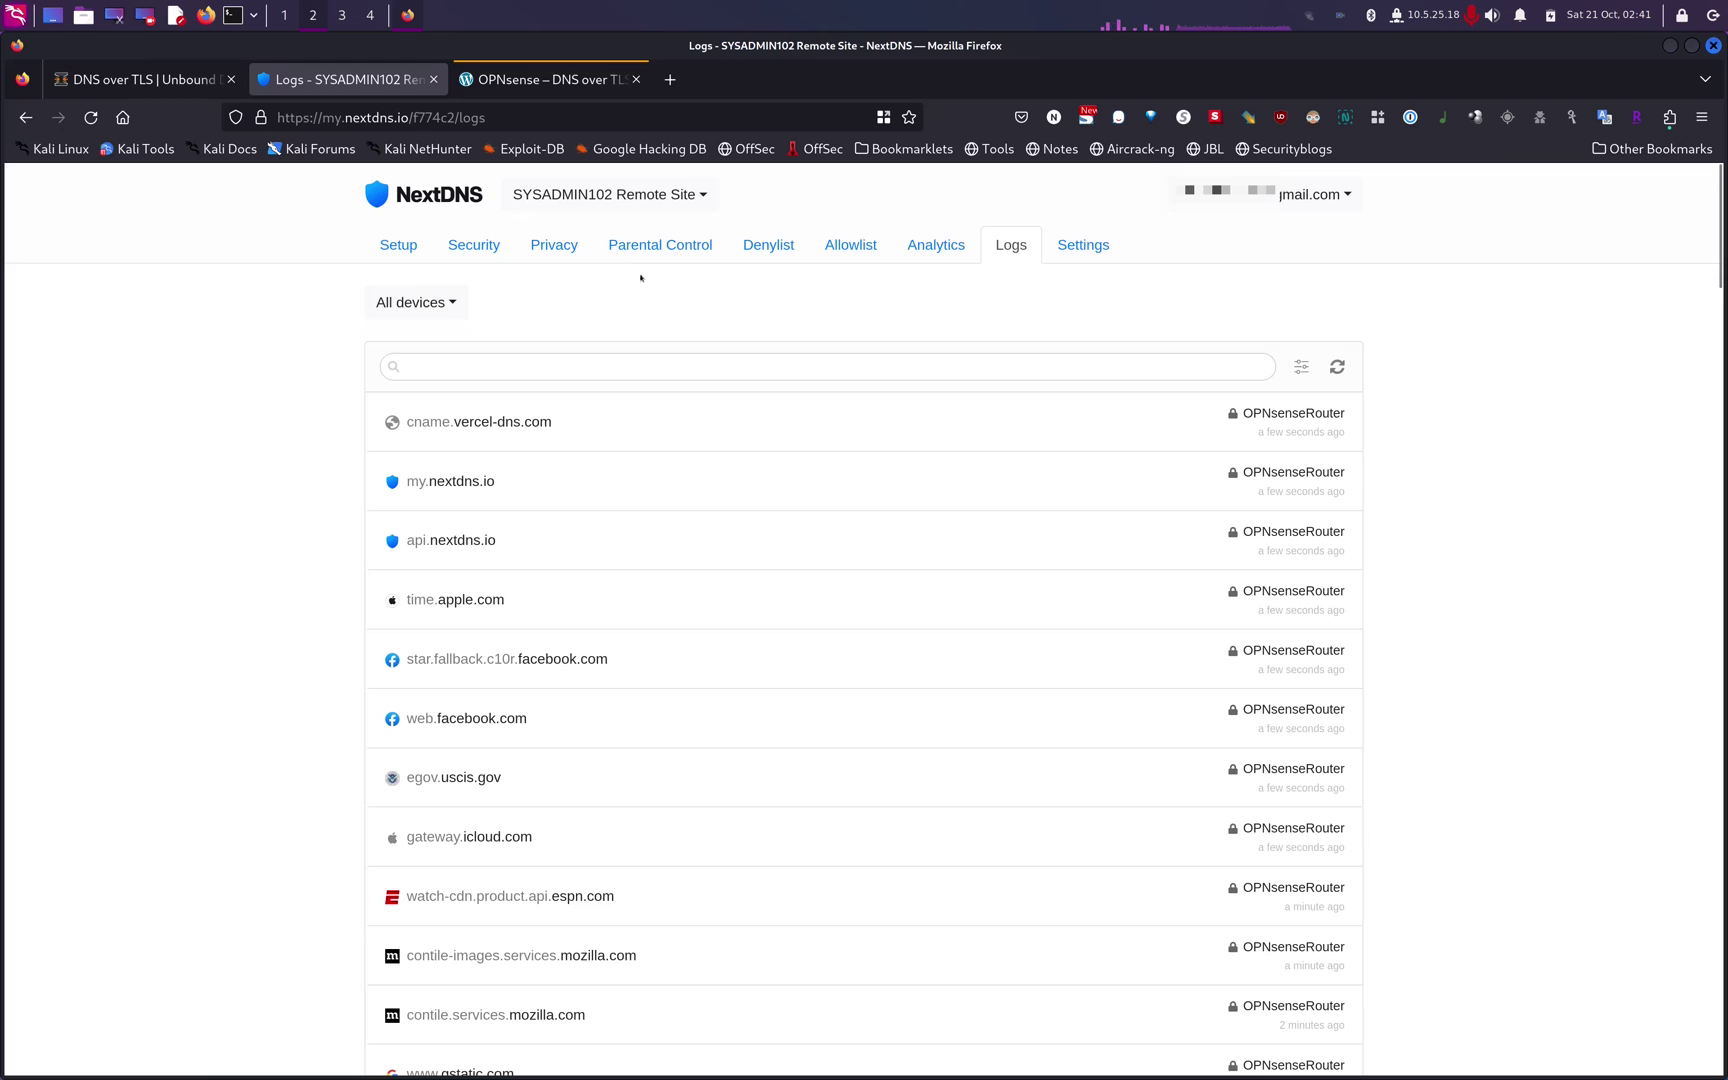
pyautogui.click(496, 255)
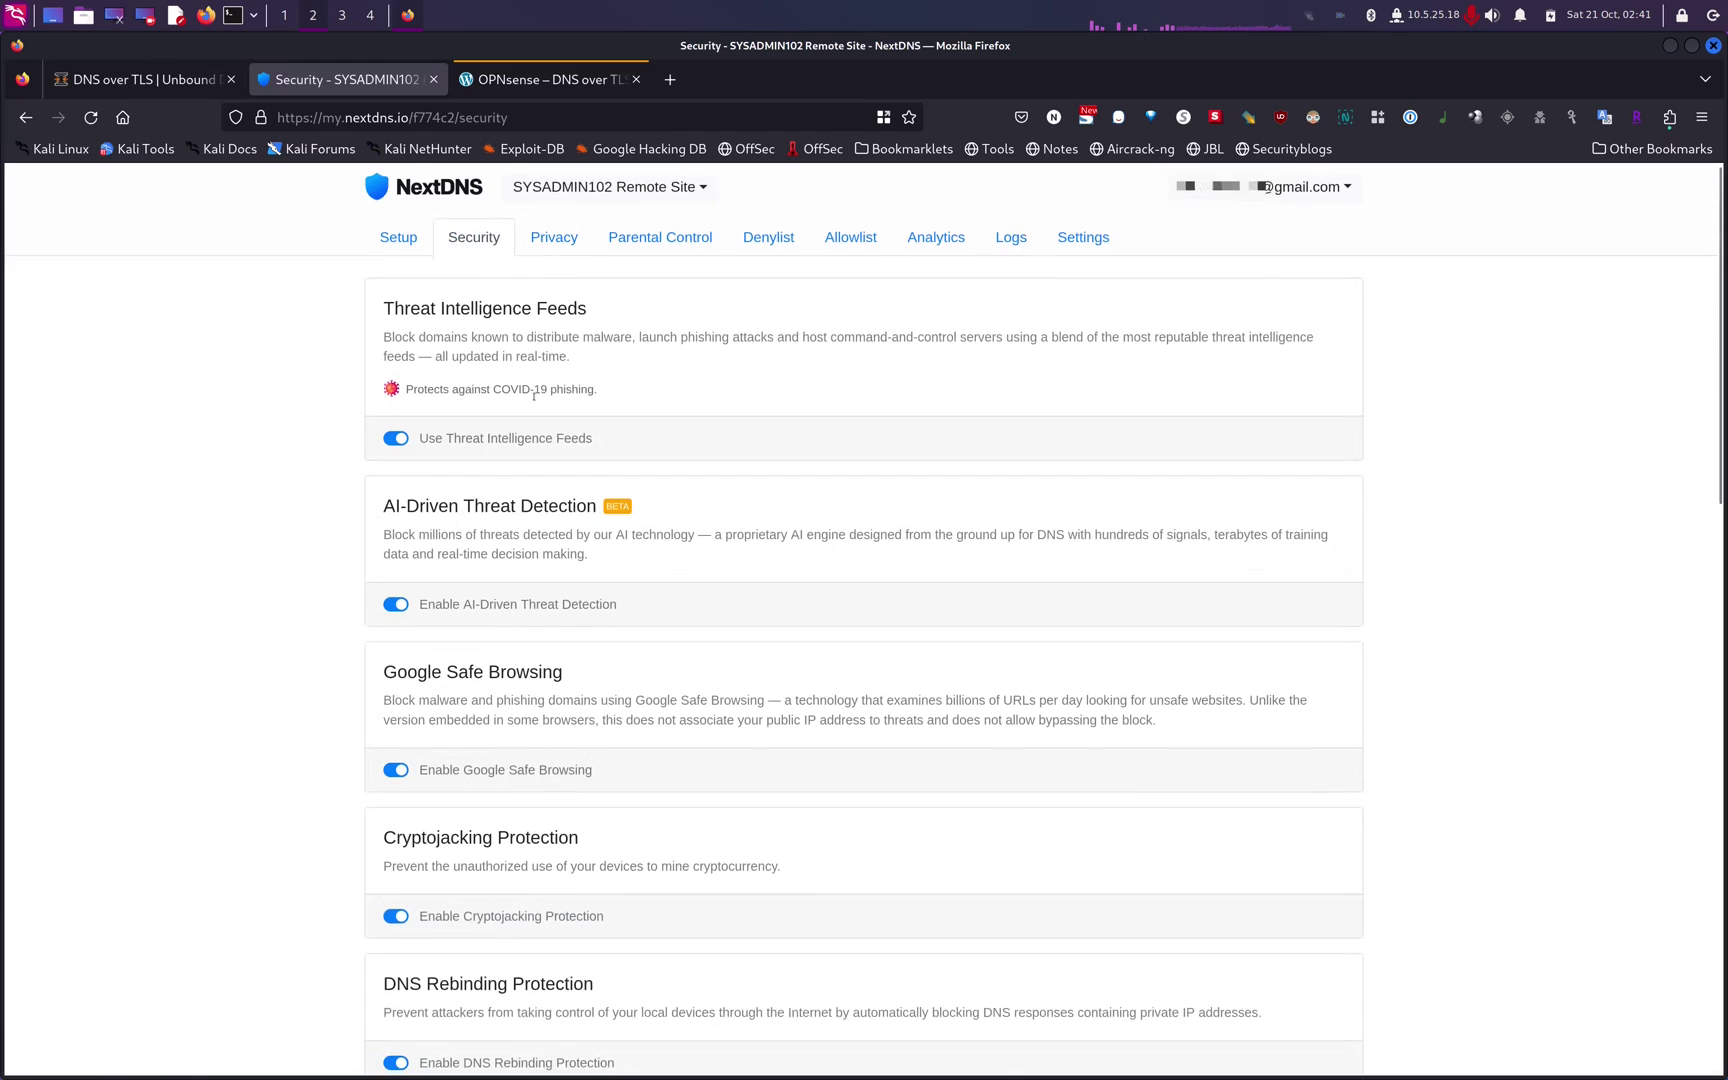
# Scroll to the bottom of NextDNS's Security protections, then switch to the Privacy settings
pyautogui.scroll(-3, 534, 400)
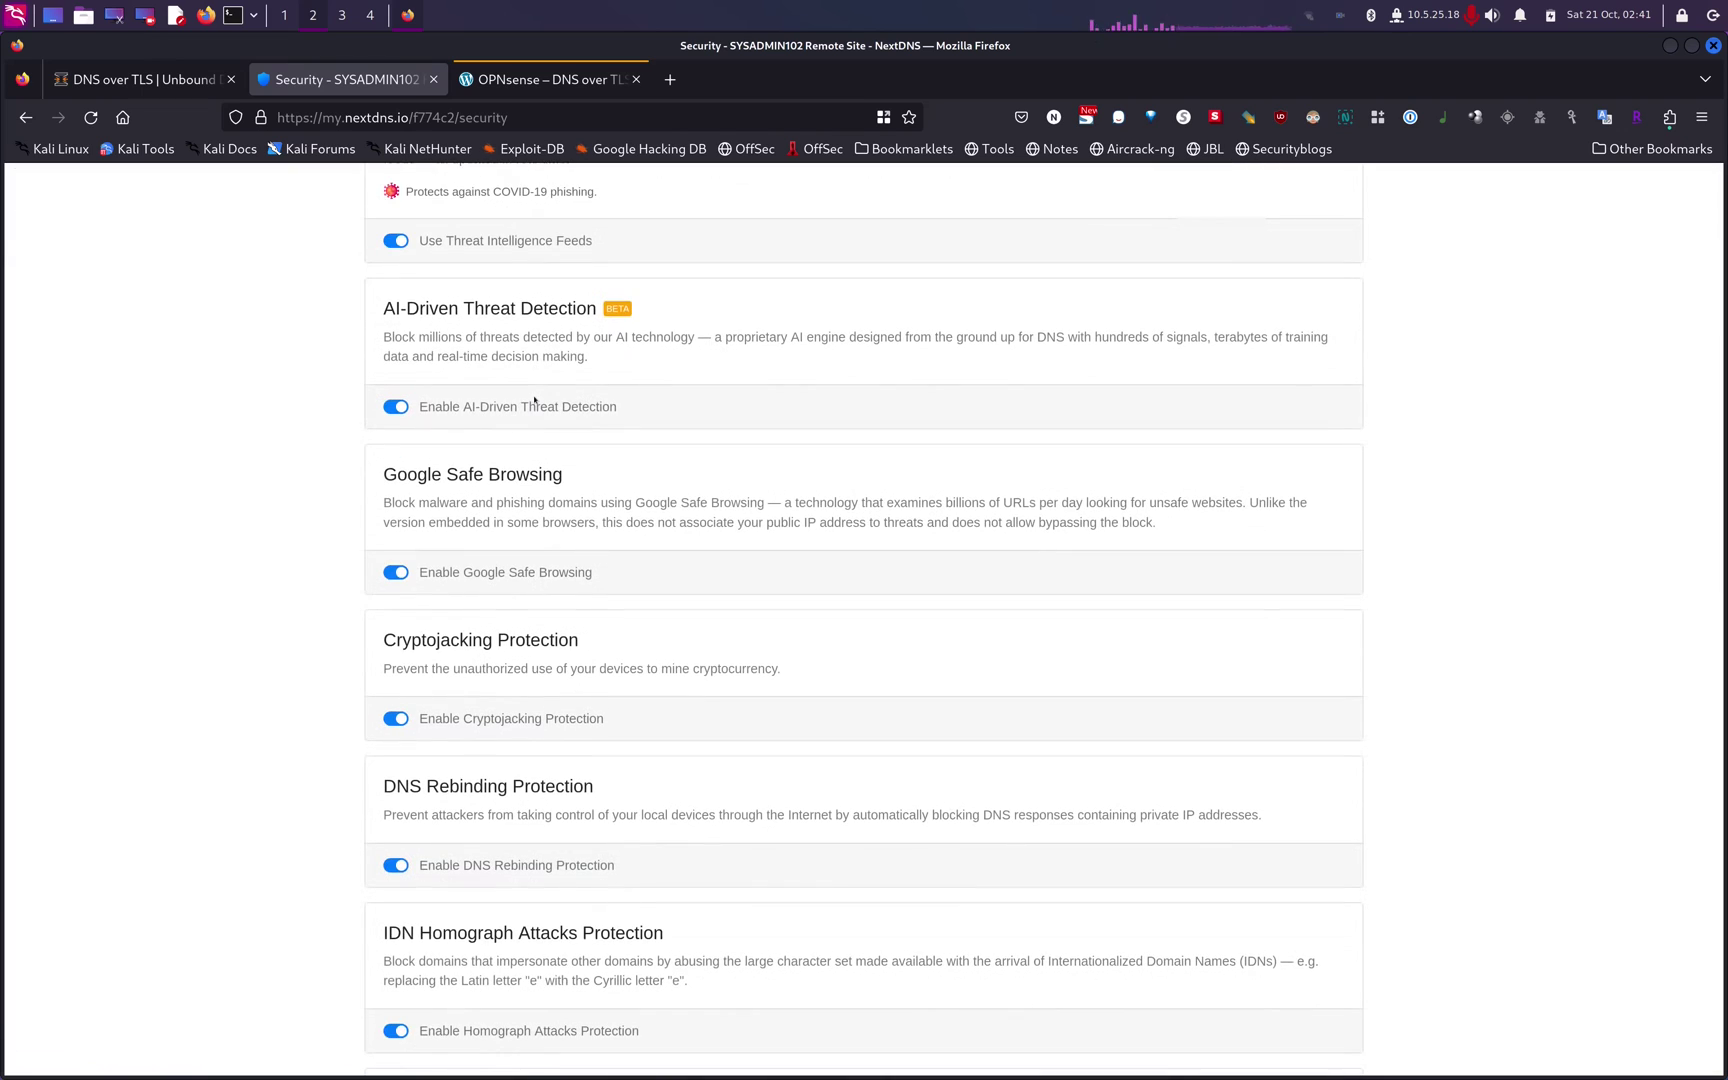
pyautogui.scroll(3, 534, 400)
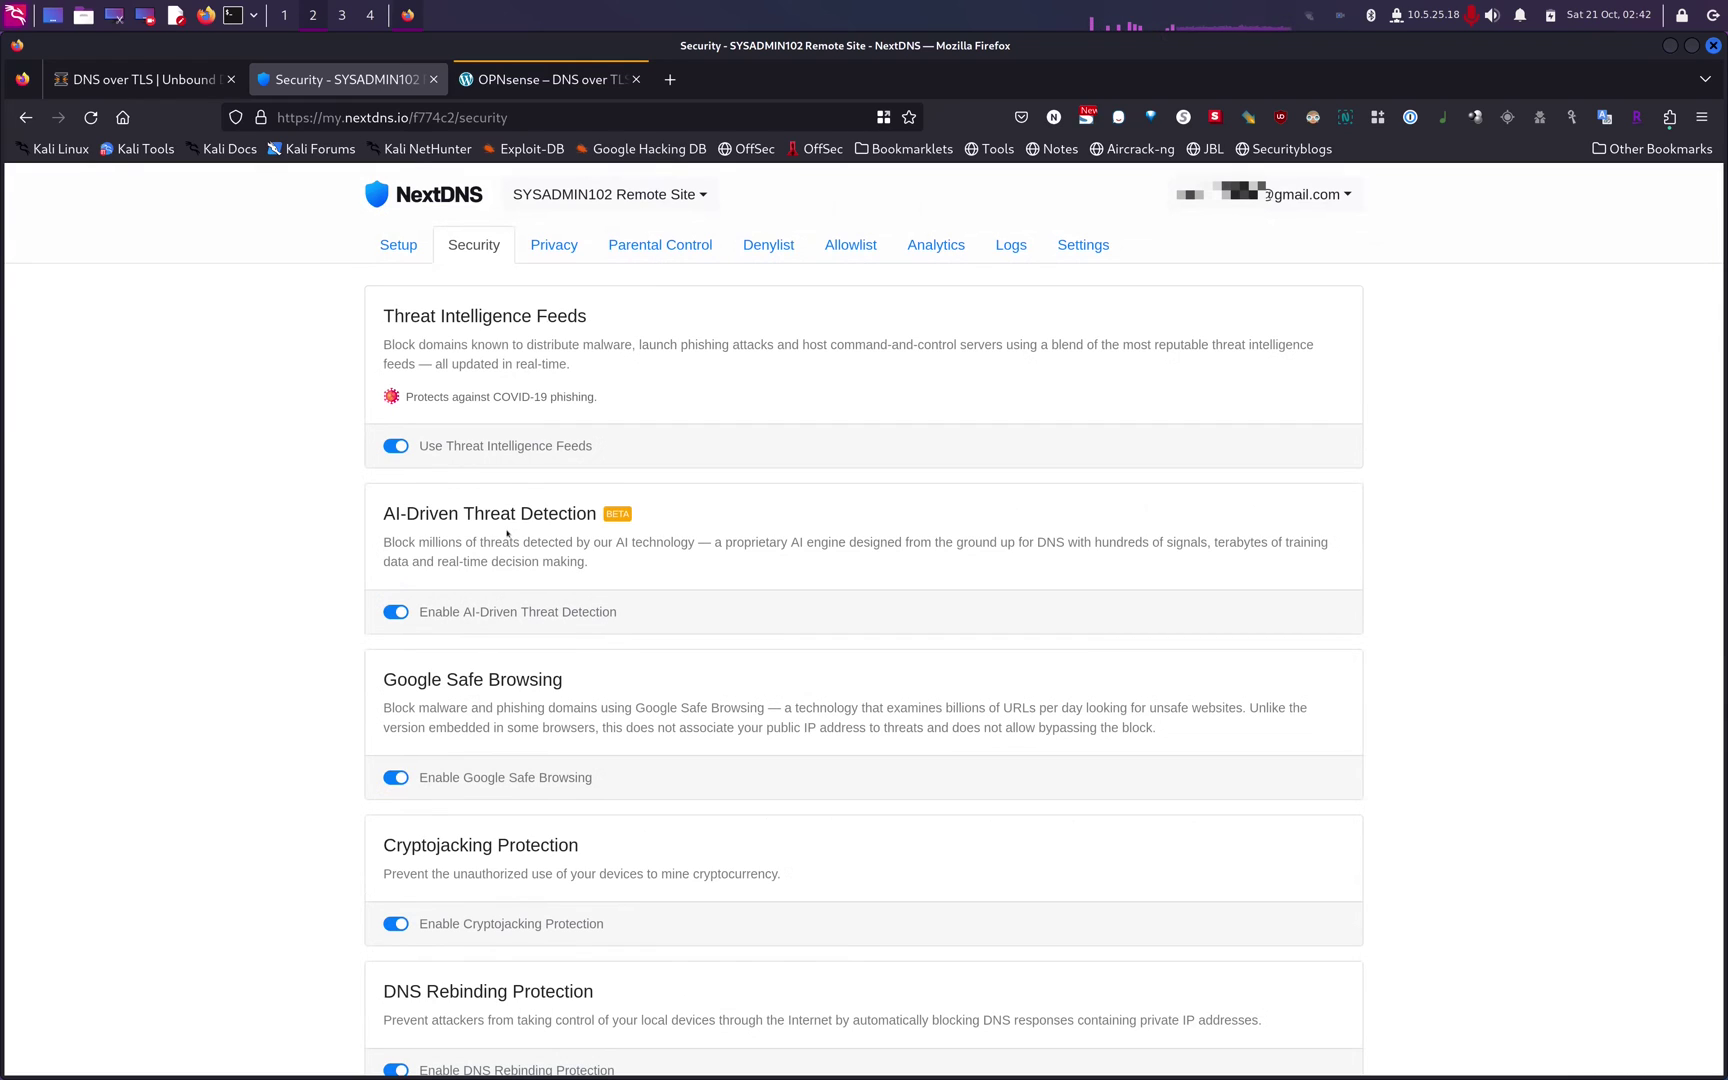
pyautogui.scroll(-2, 507, 533)
pyautogui.scroll(-2, 507, 533)
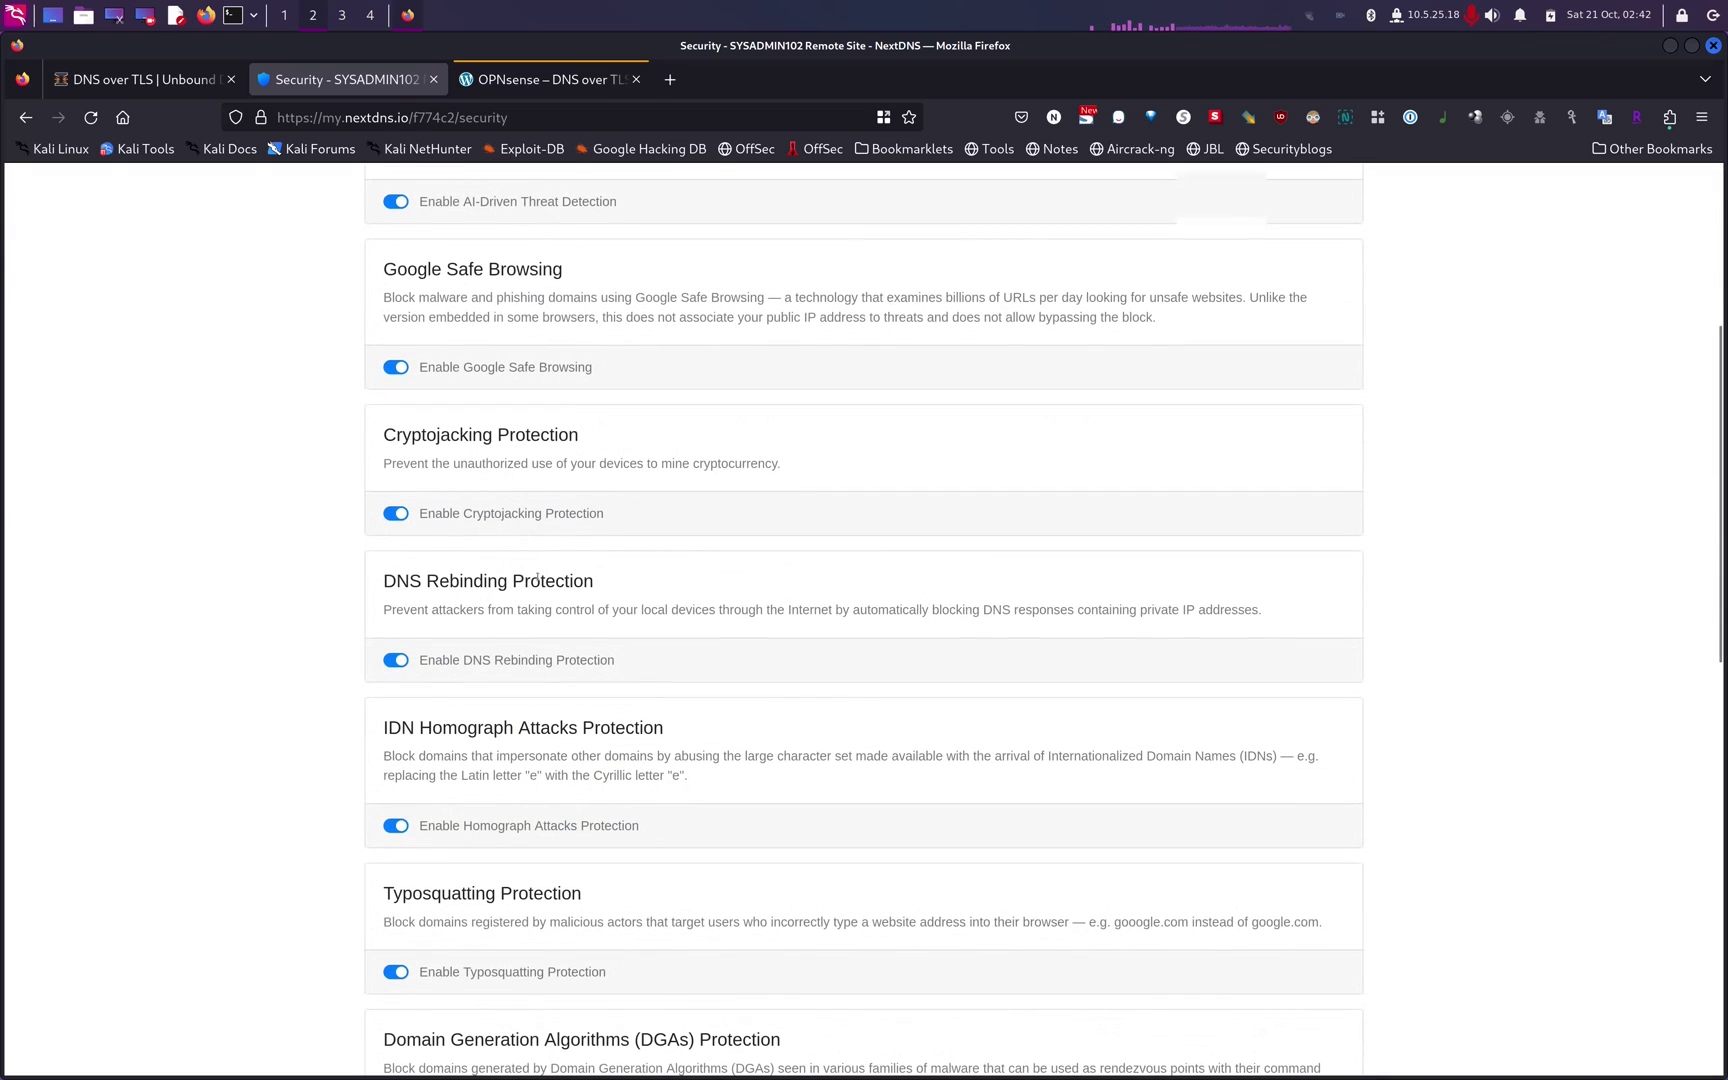
pyautogui.scroll(-2, 538, 577)
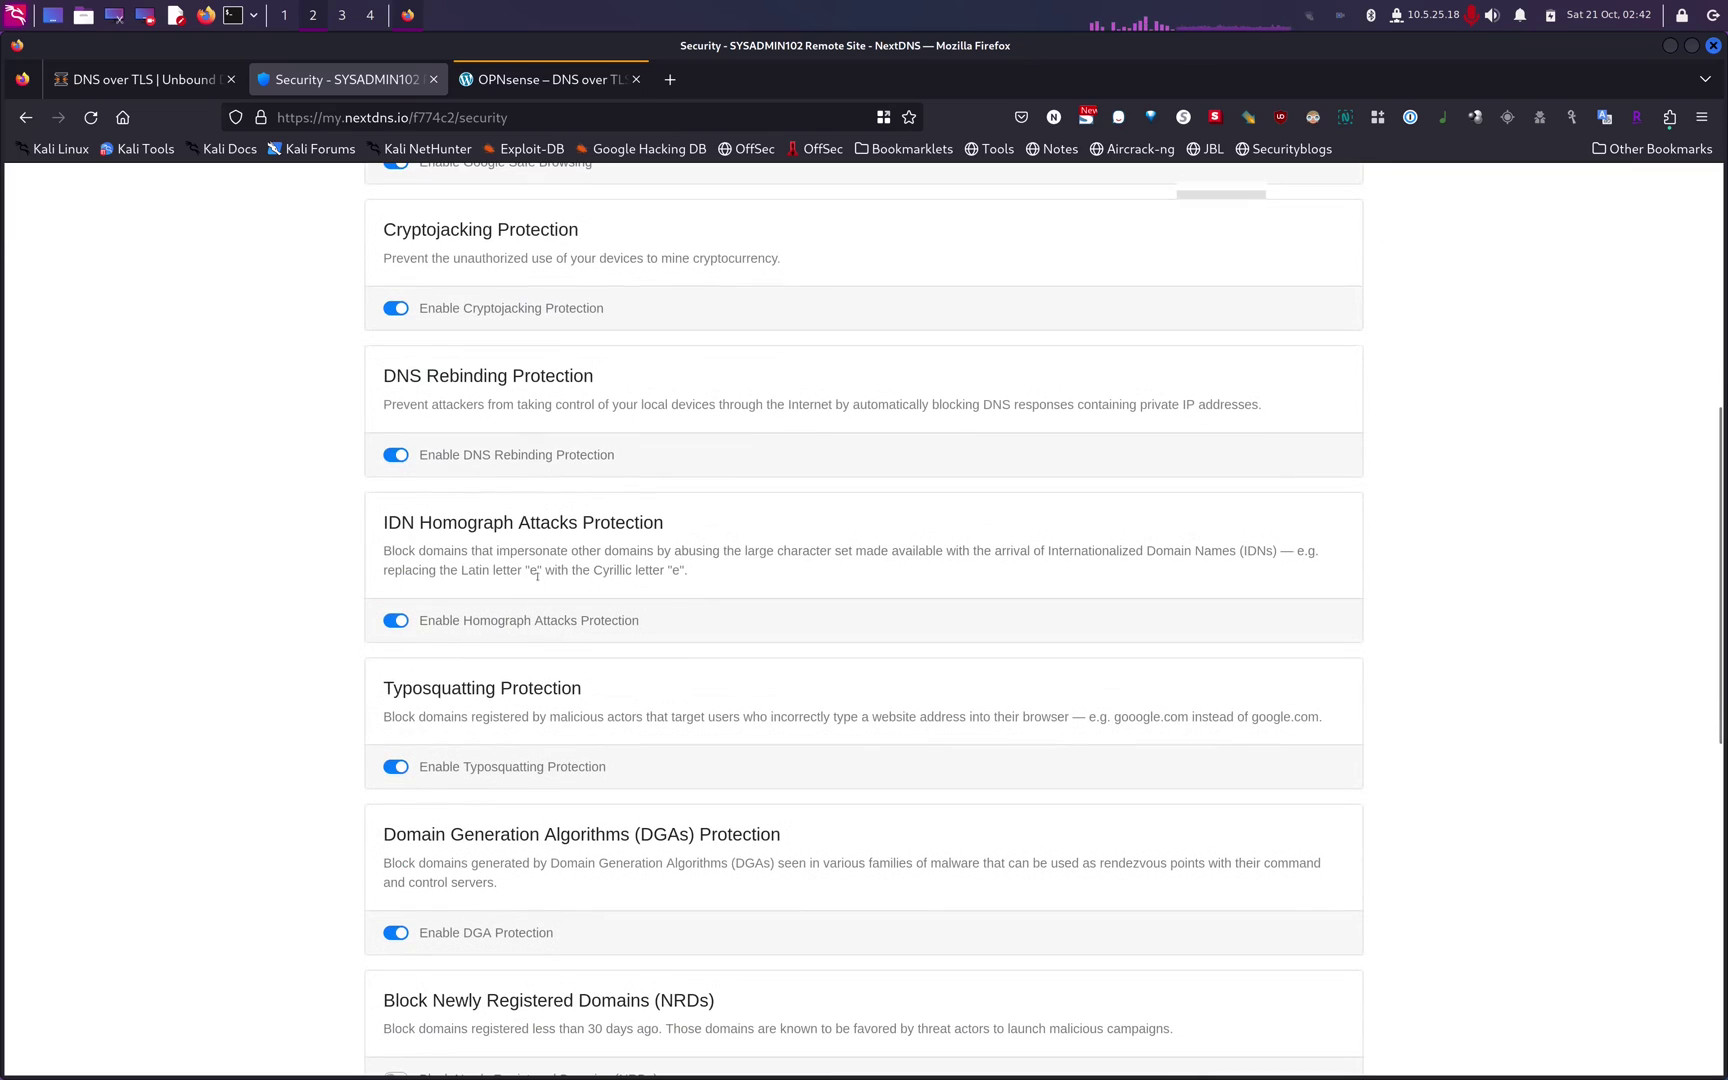
pyautogui.scroll(-1, 538, 577)
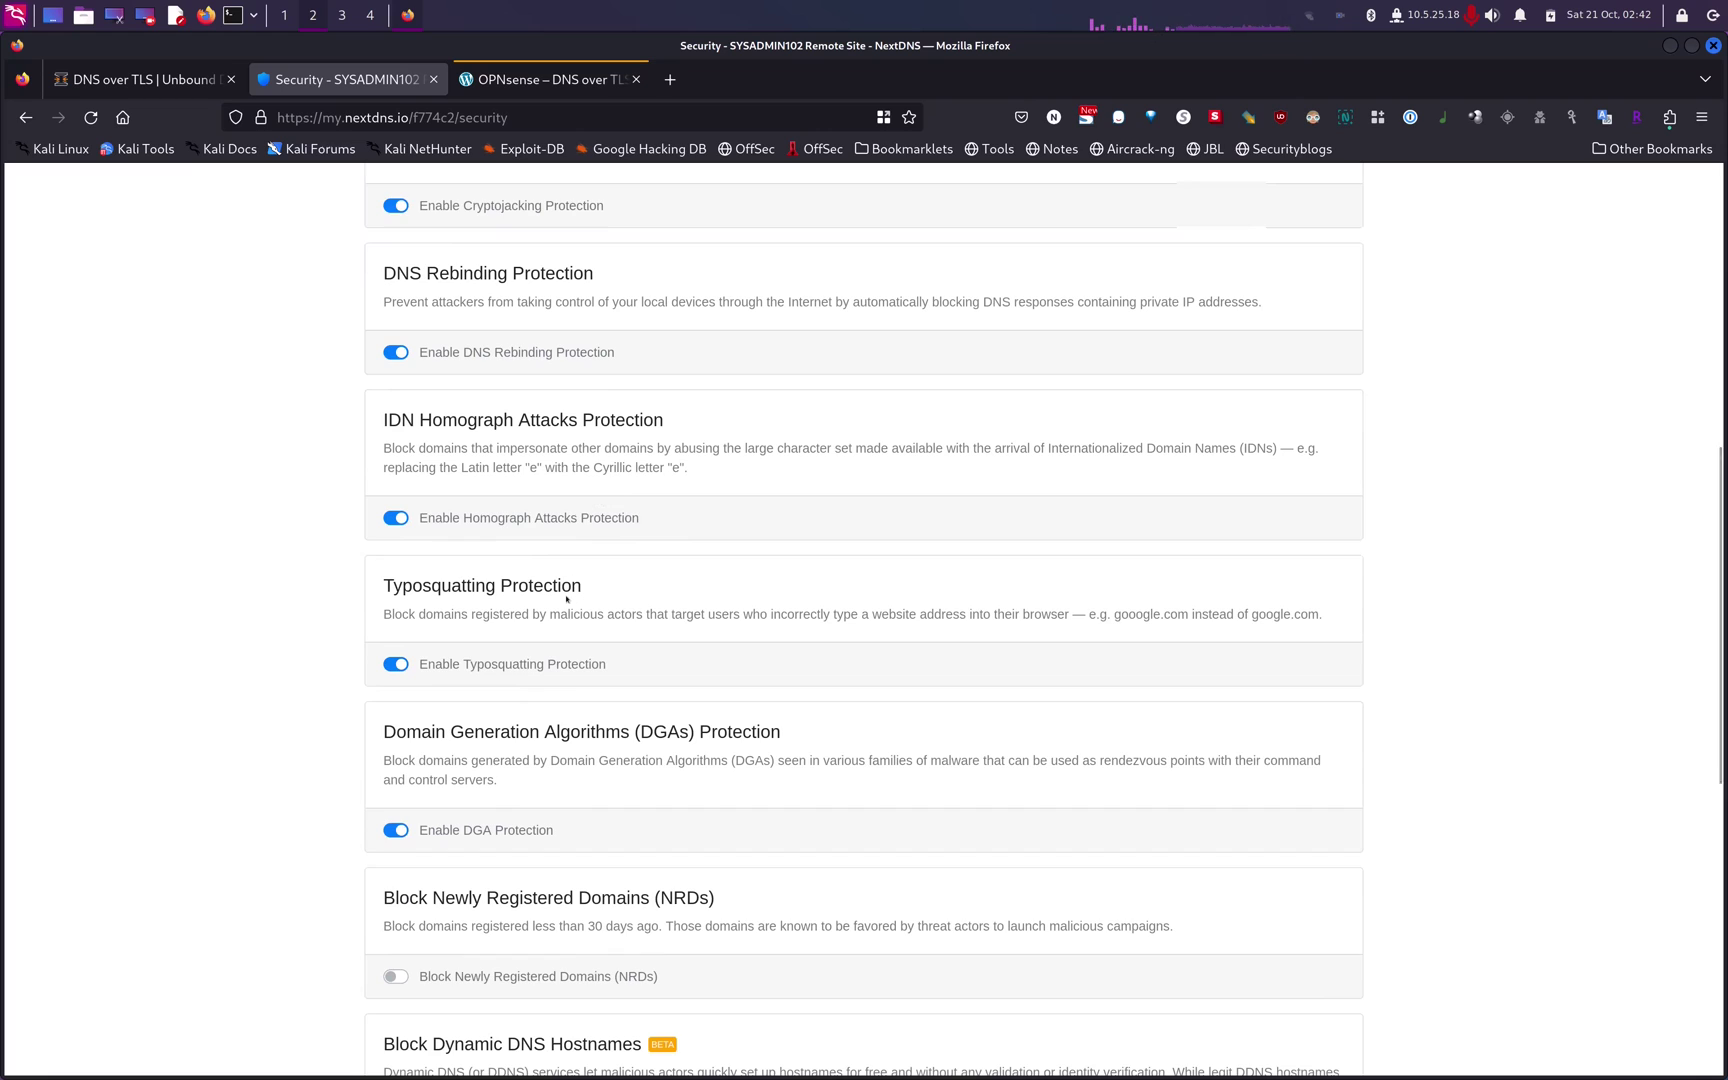
pyautogui.scroll(-1, 566, 598)
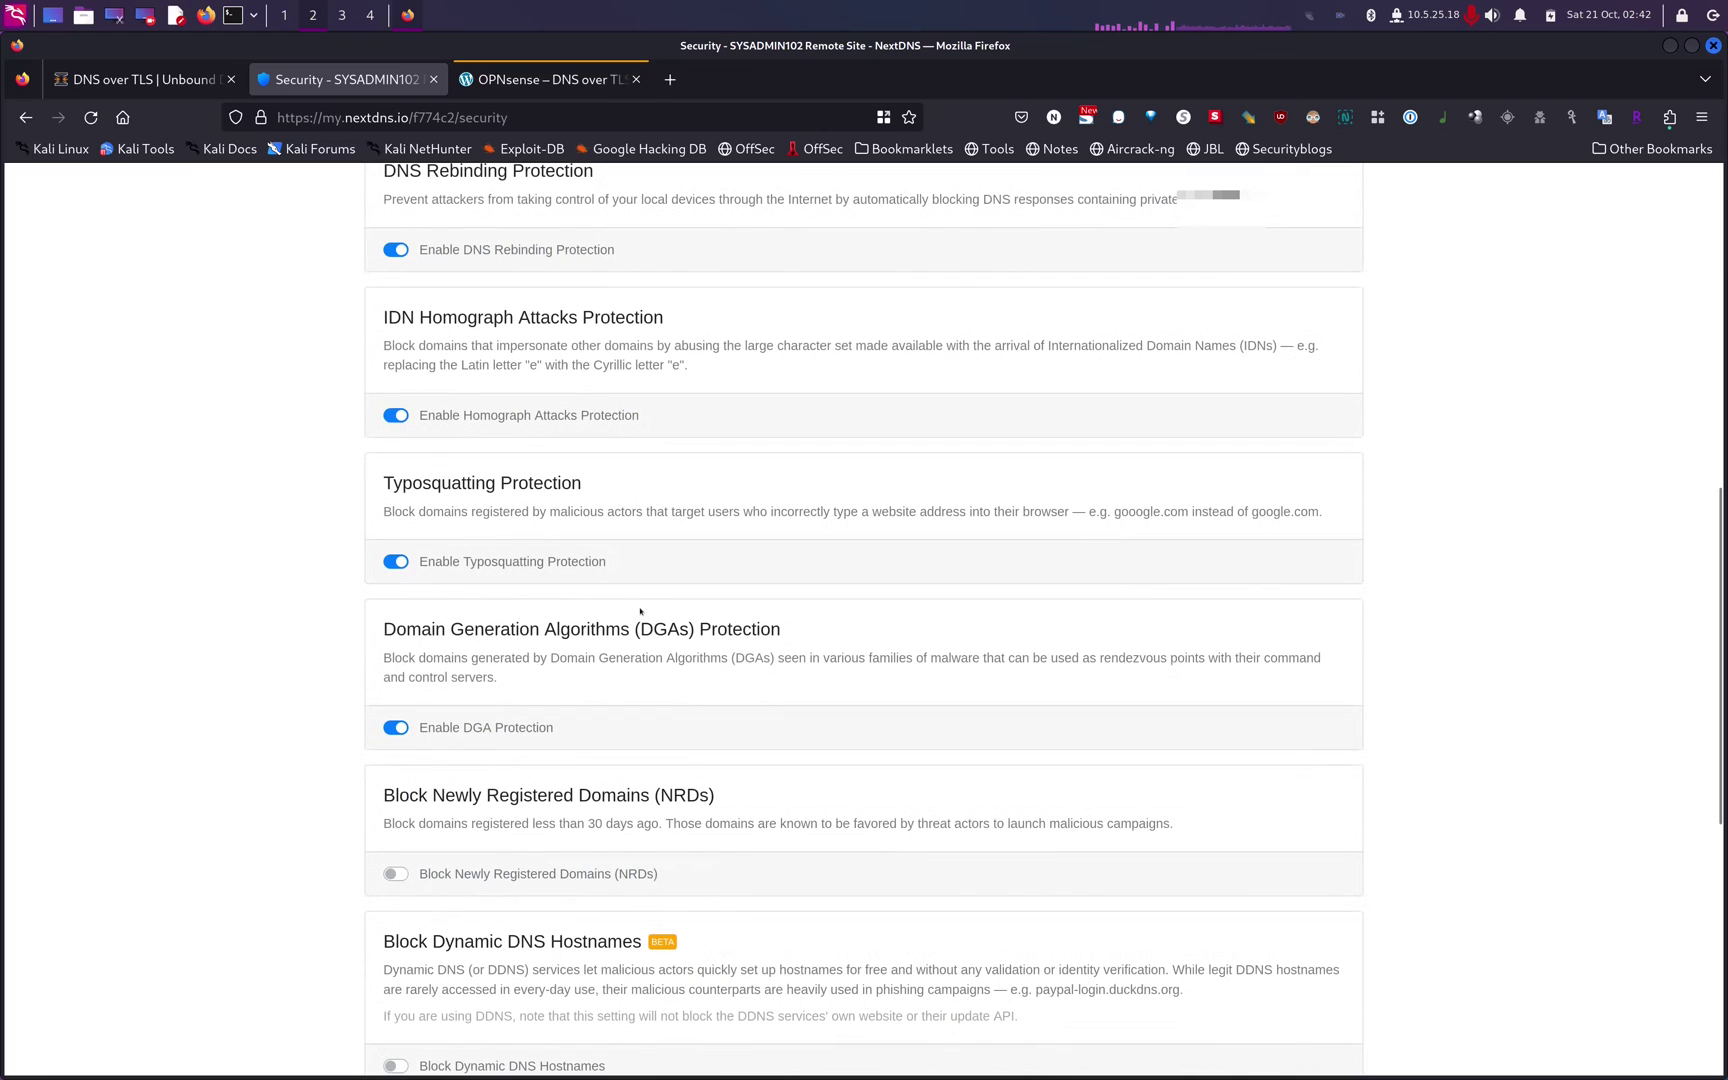
pyautogui.scroll(-5, 651, 622)
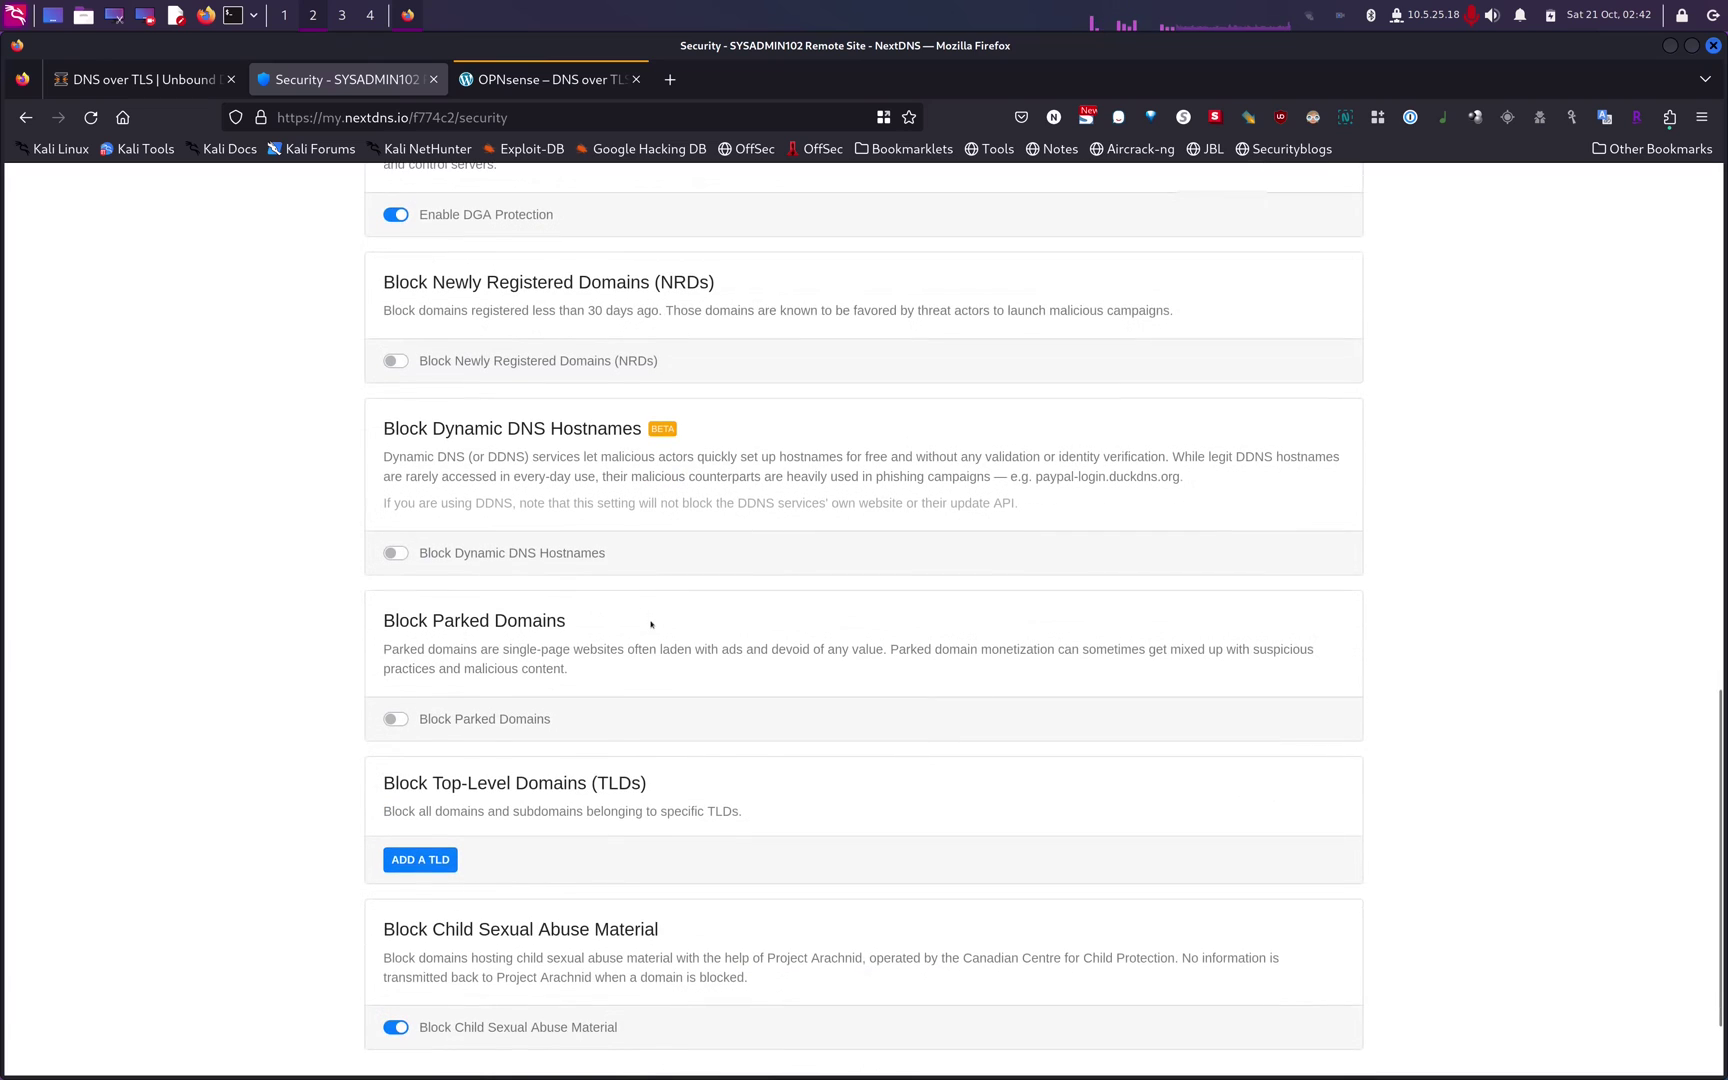
pyautogui.scroll(-1, 651, 624)
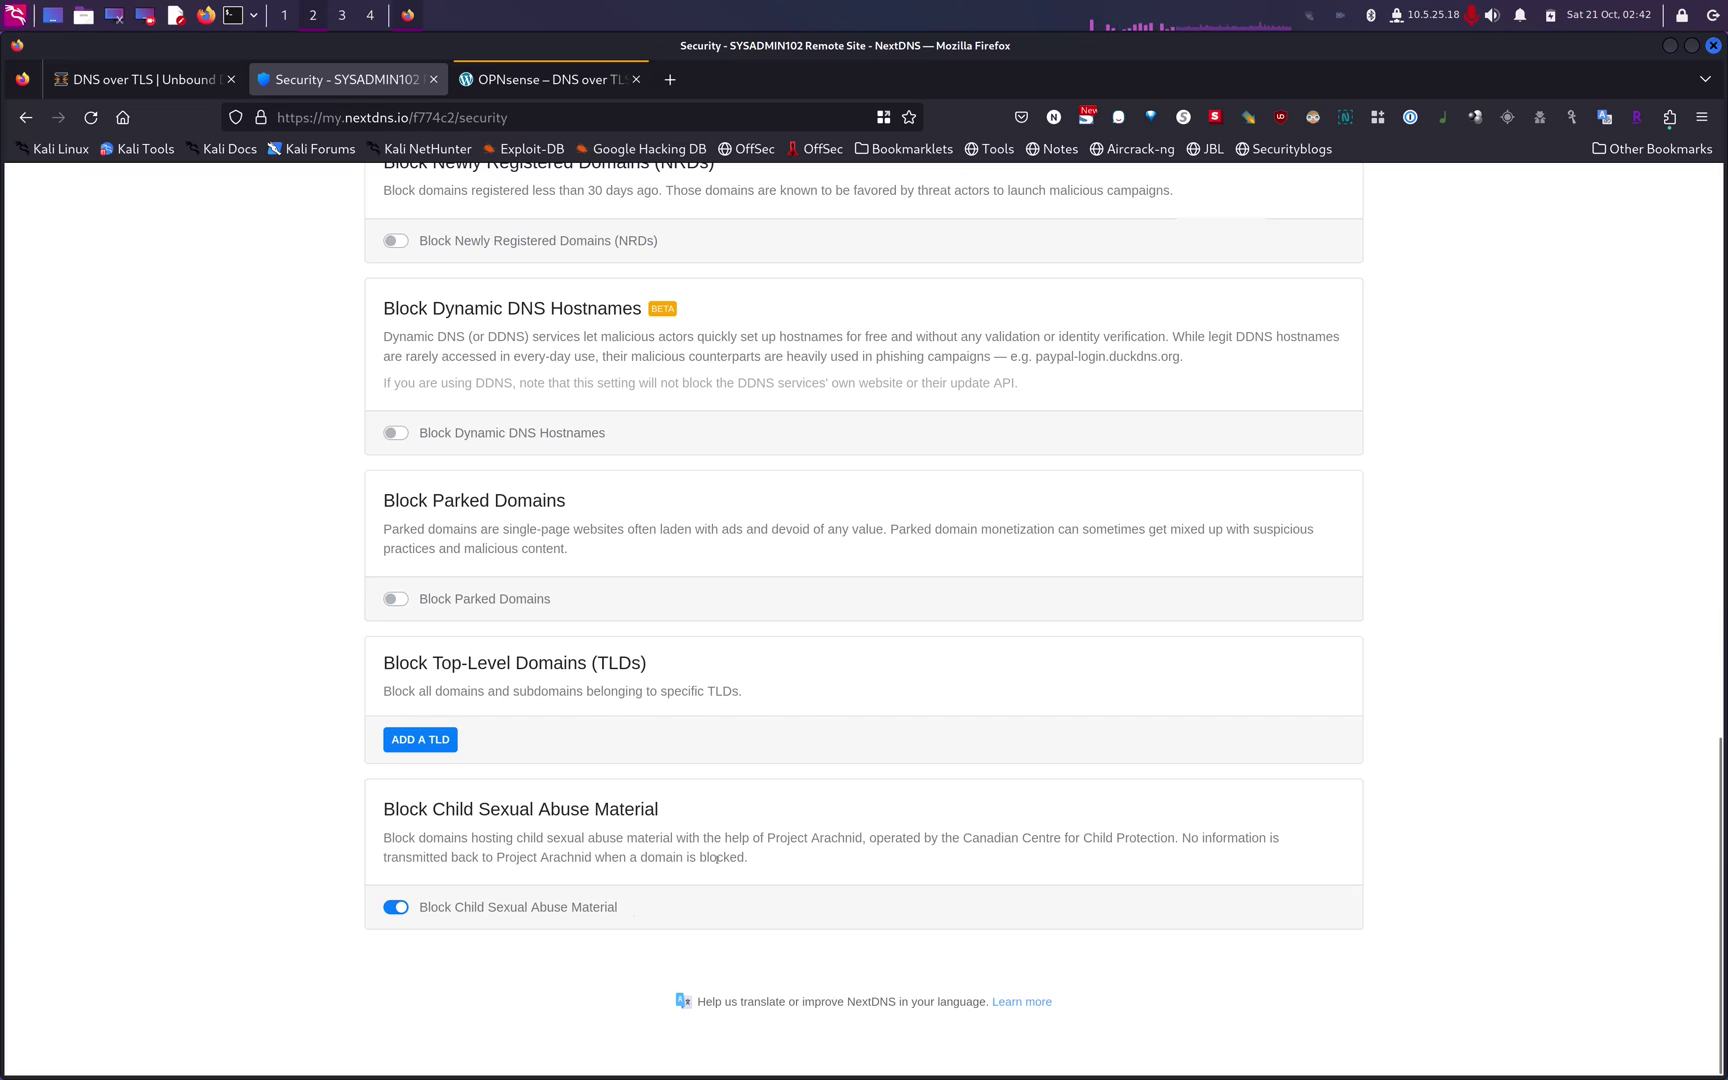
pyautogui.scroll(10, 717, 858)
pyautogui.click(553, 244)
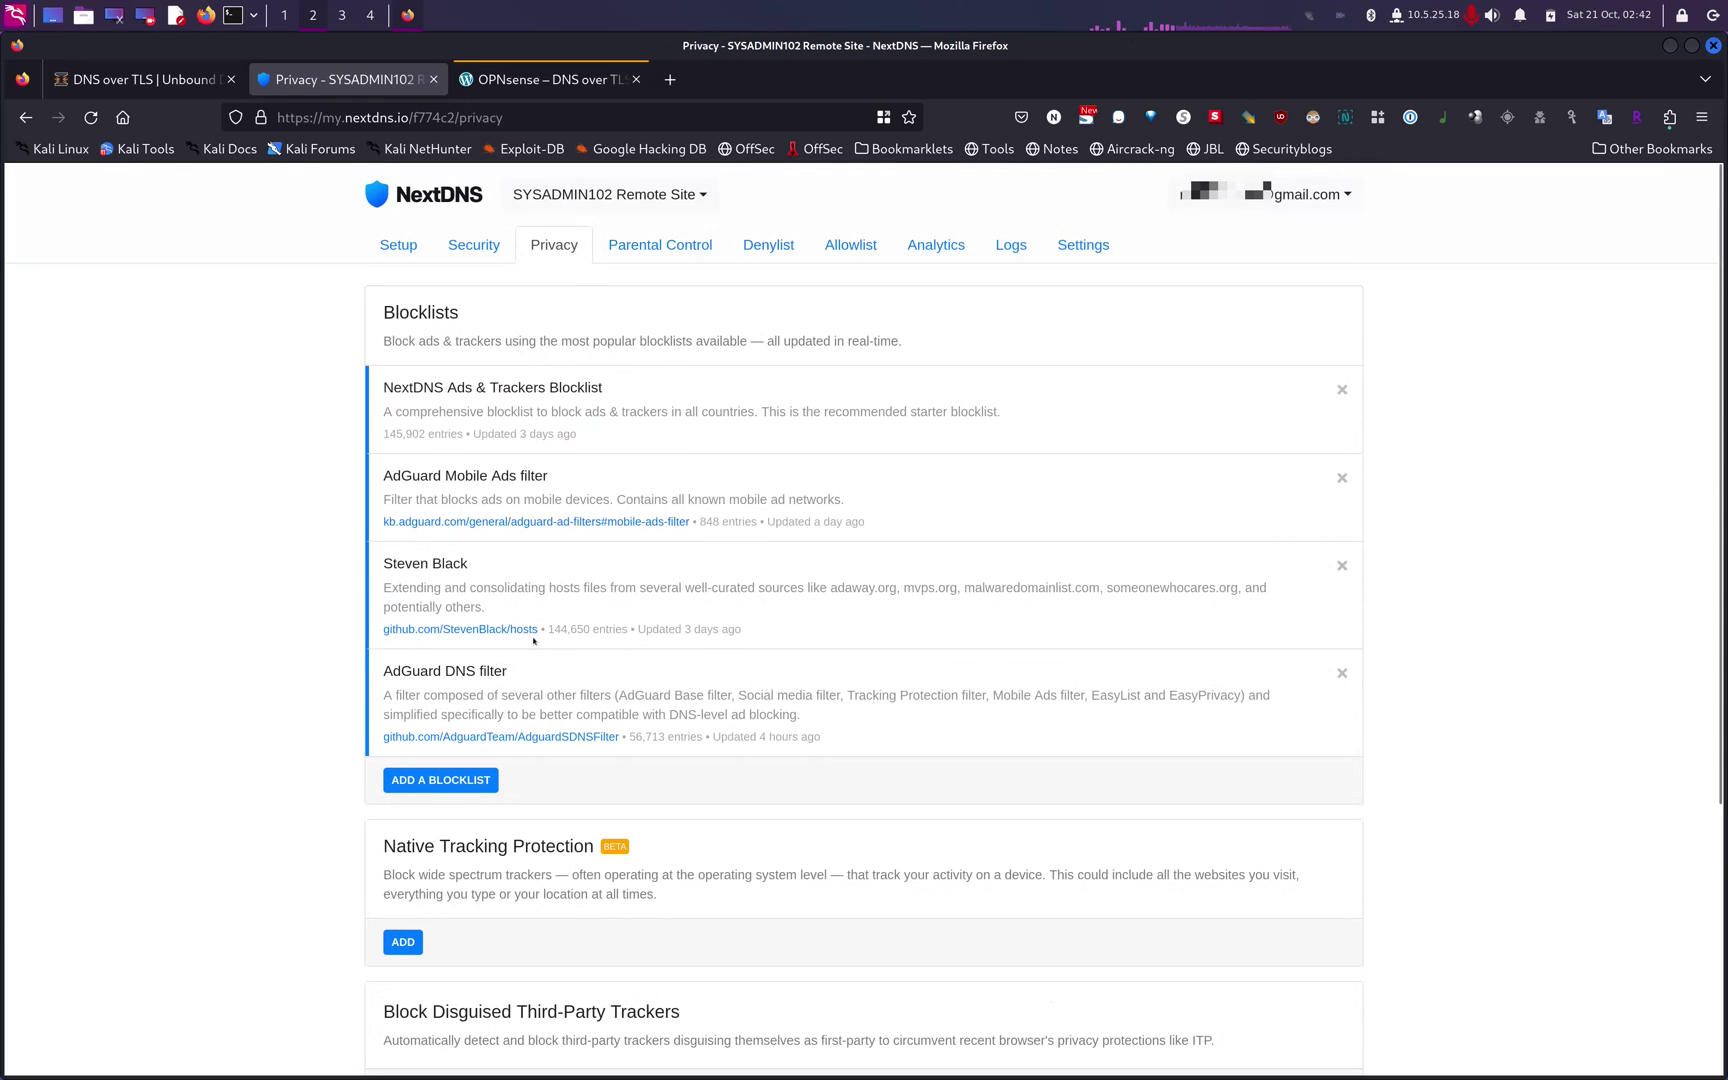
# Review the four Privacy blocklists and the empty Allowlist, then move on to Parental Control
pyautogui.scroll(-2, 534, 640)
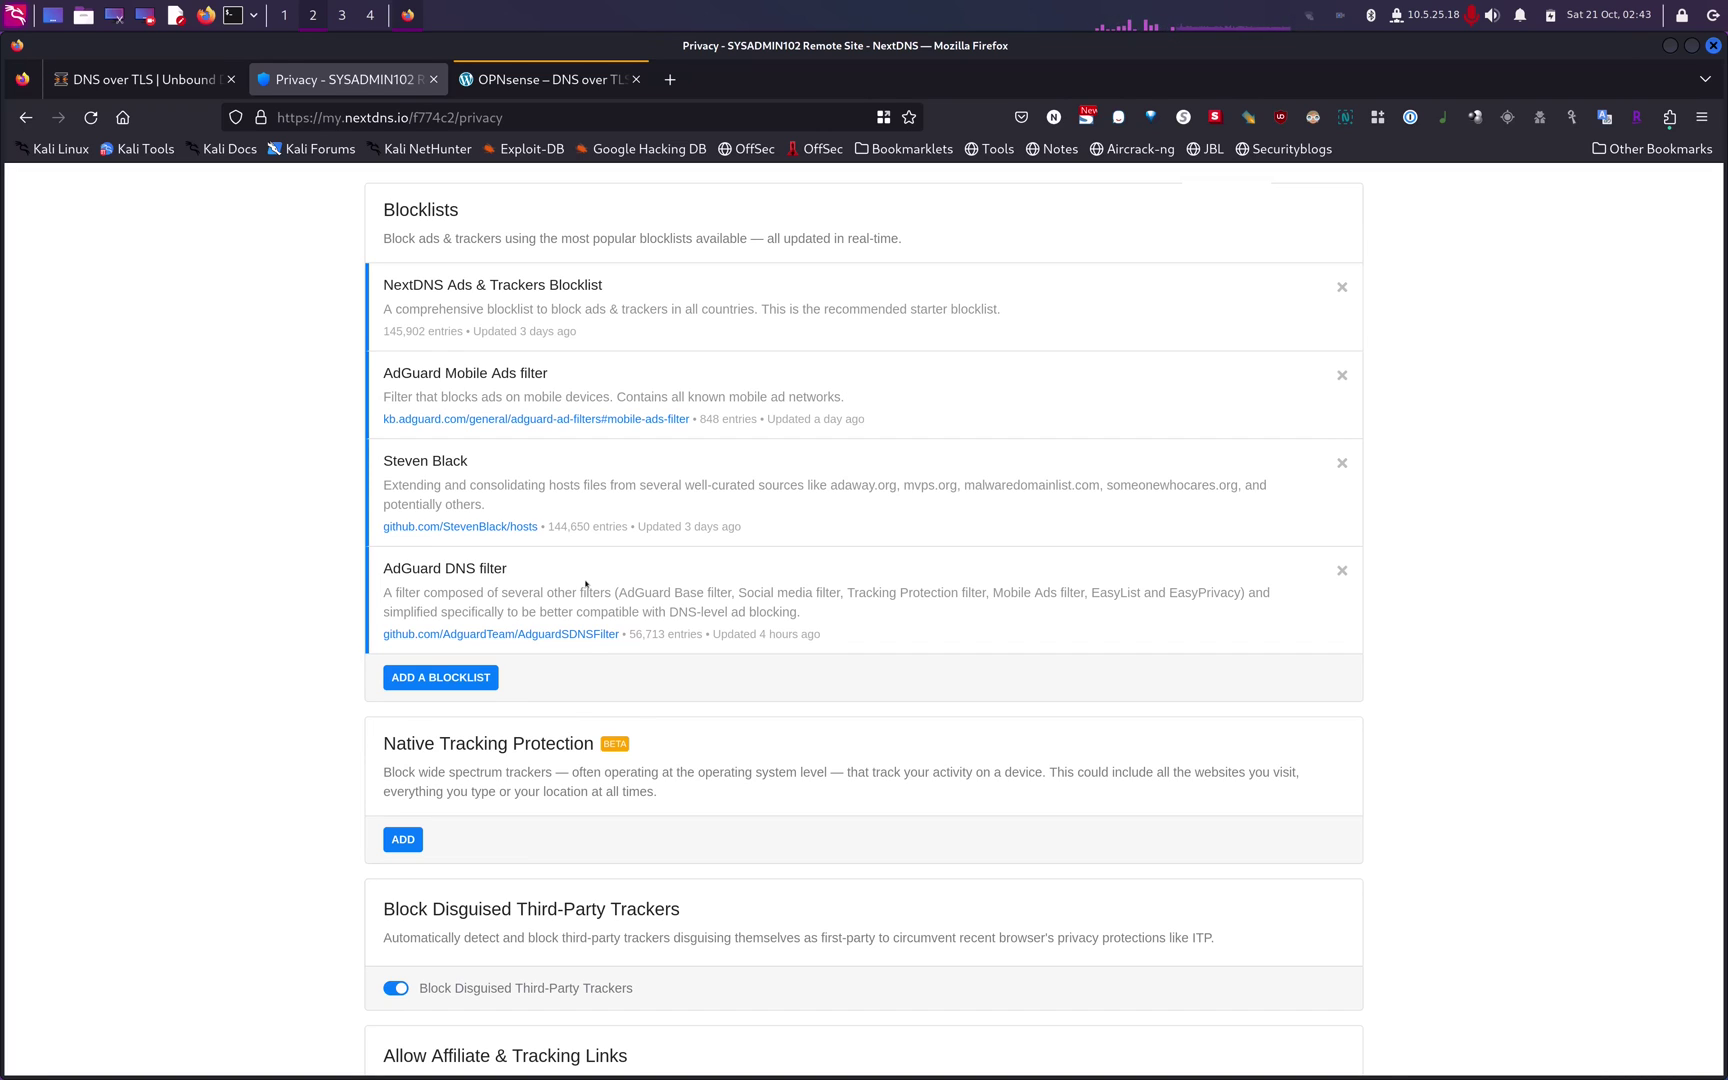
pyautogui.scroll(2, 585, 583)
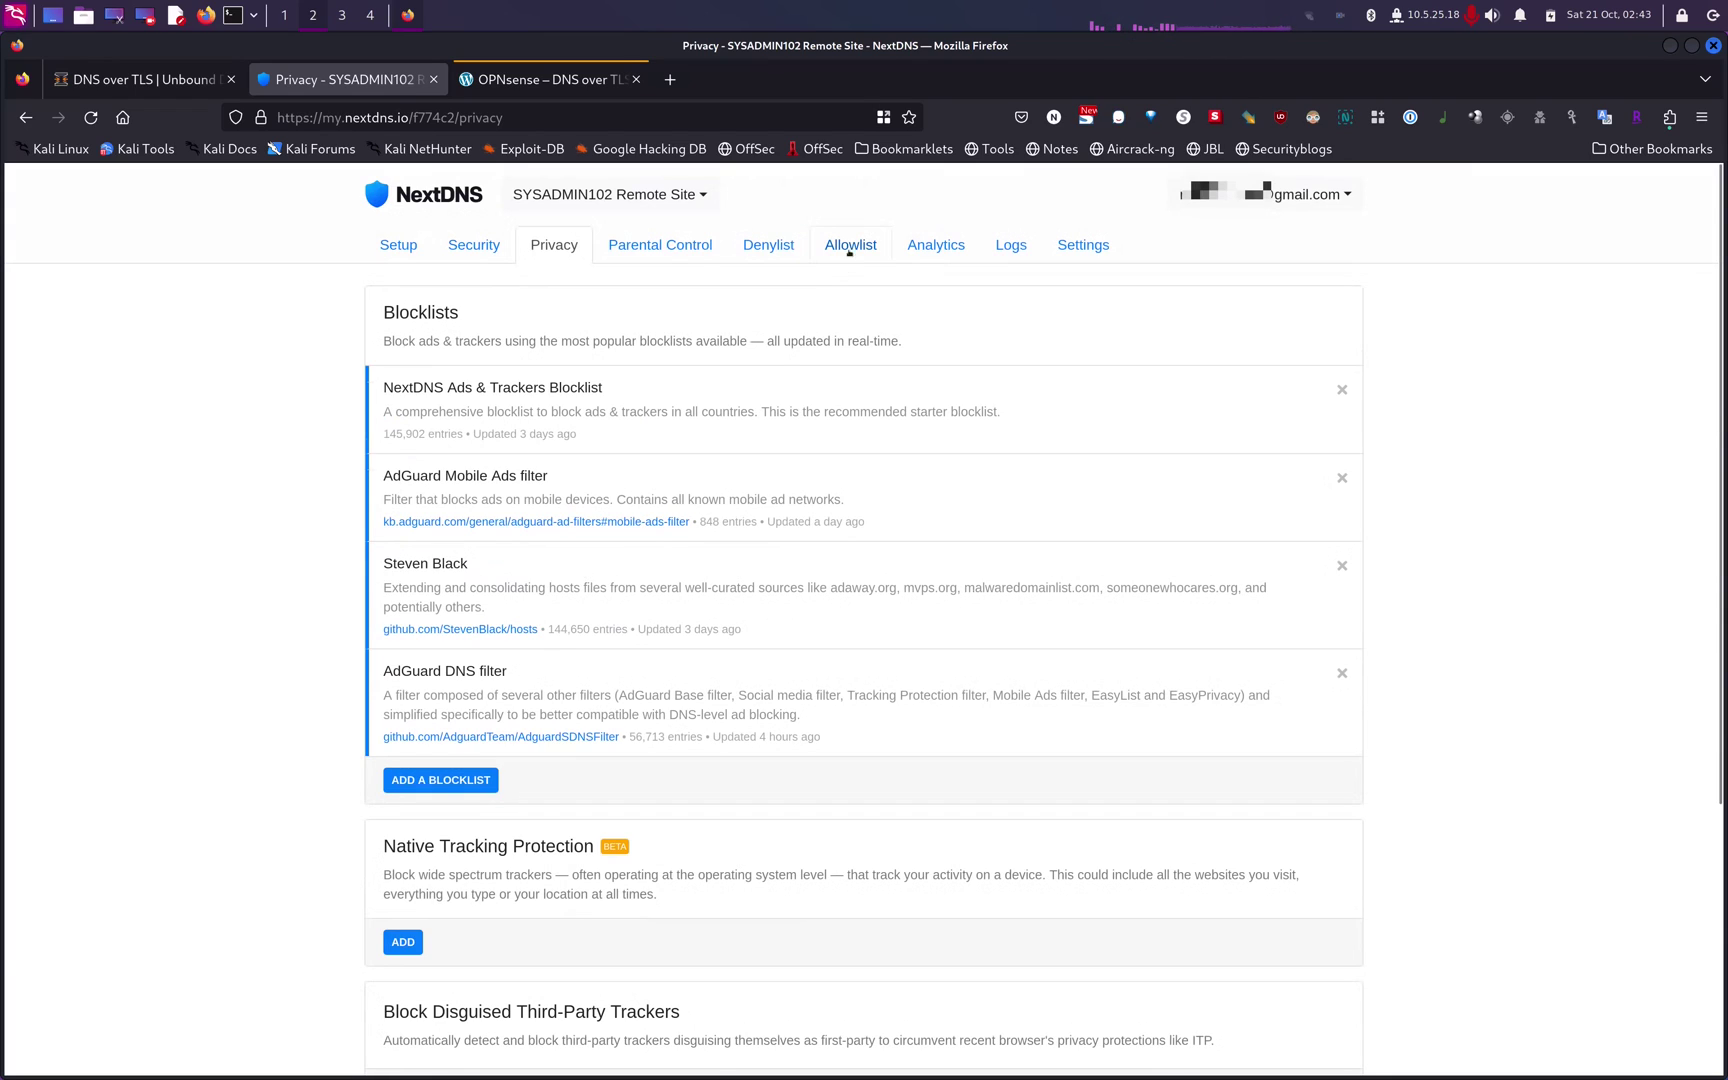
pyautogui.click(851, 245)
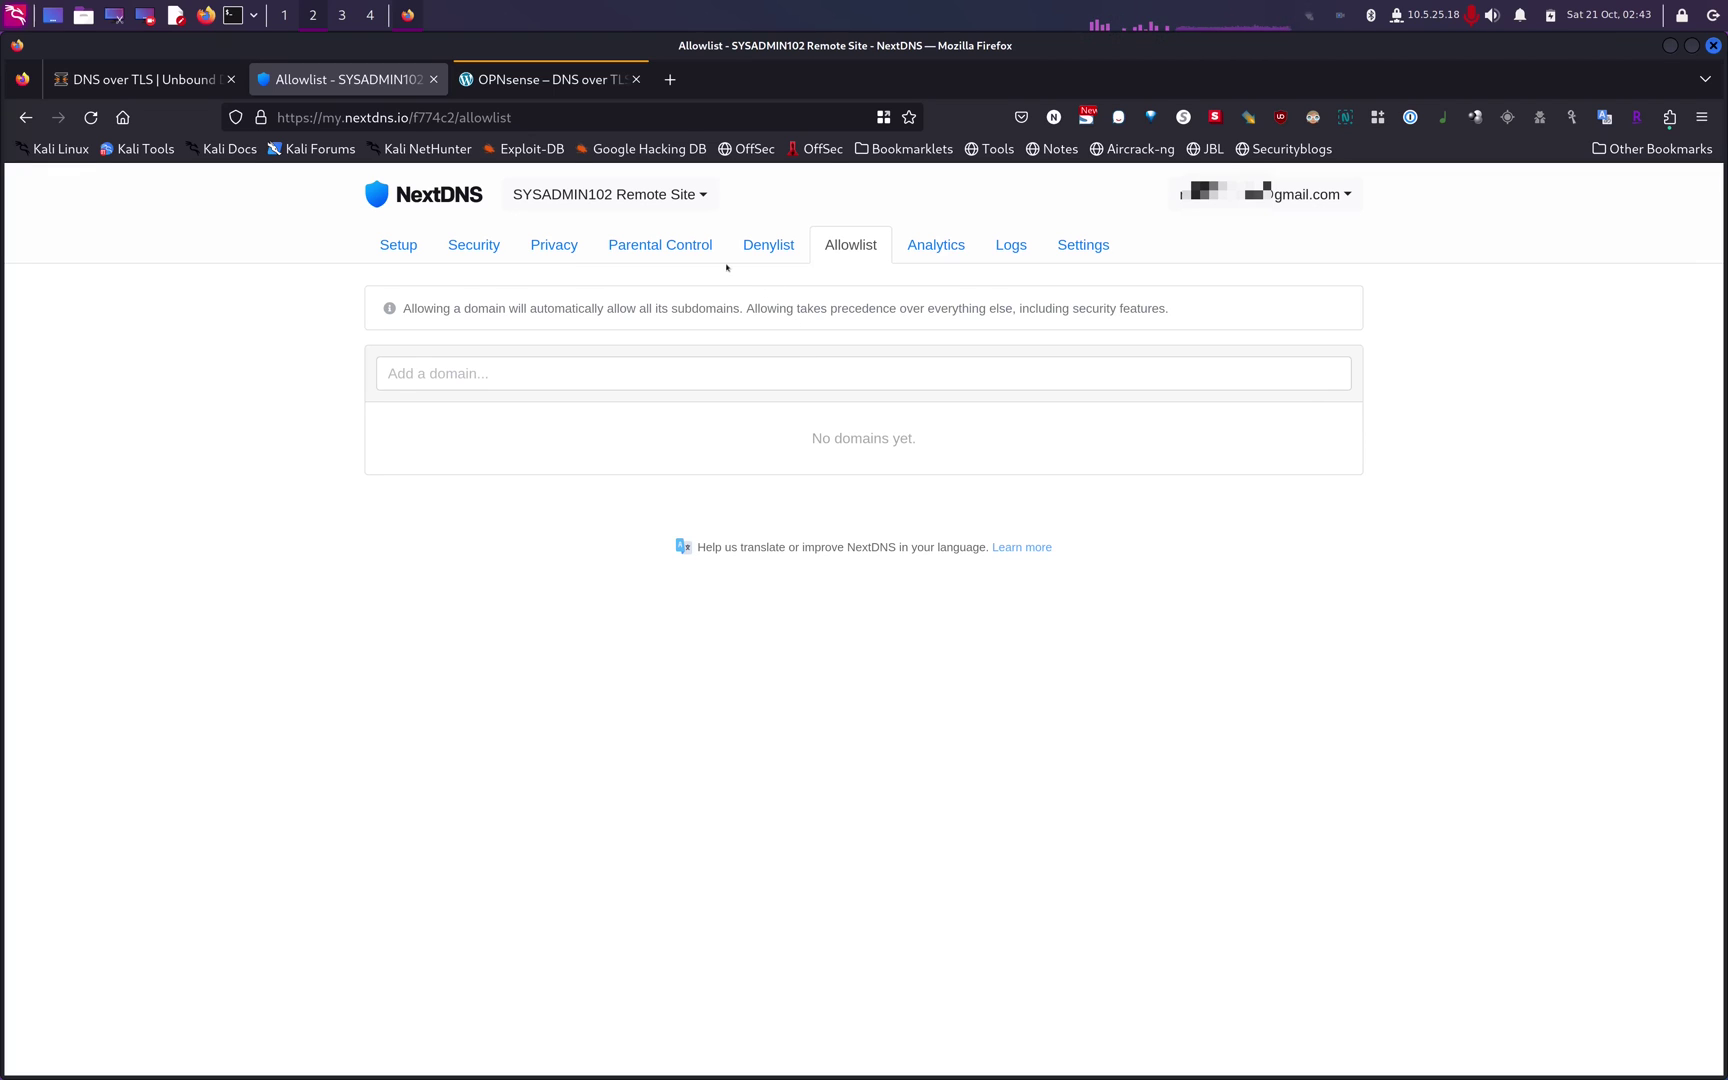
pyautogui.click(554, 245)
pyautogui.scroll(-5, 558, 656)
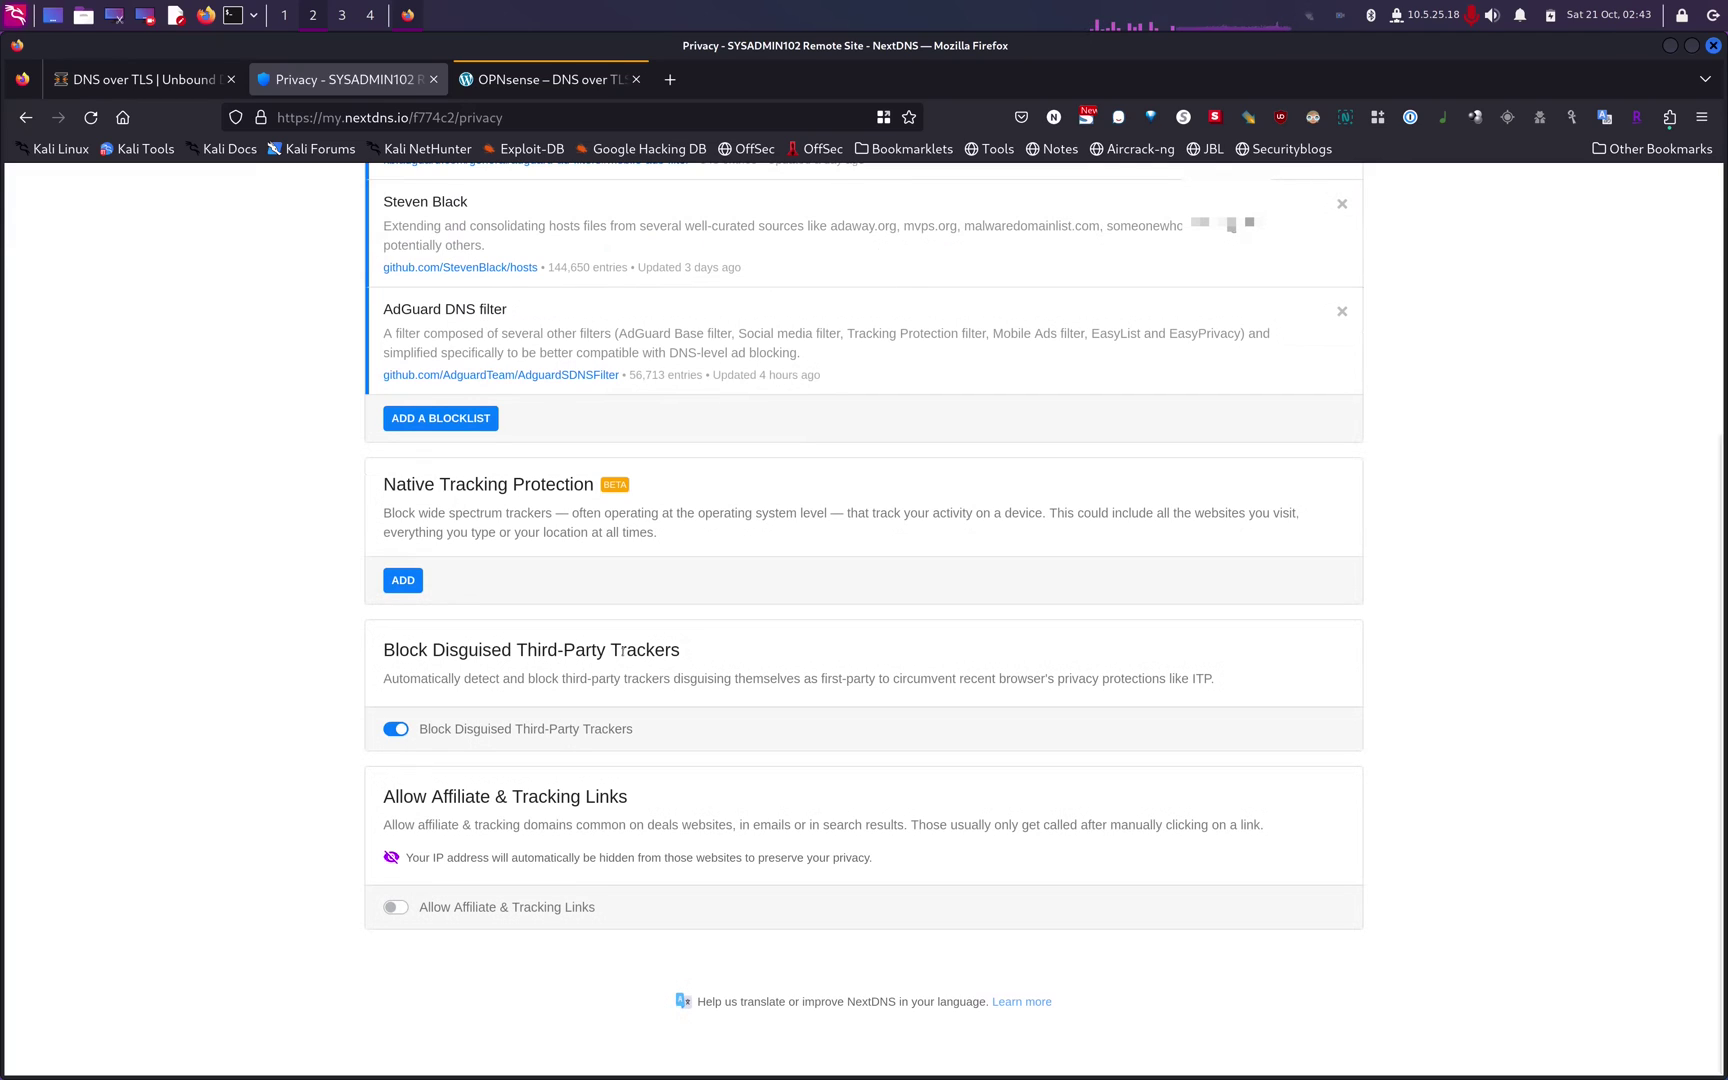
pyautogui.scroll(4, 622, 652)
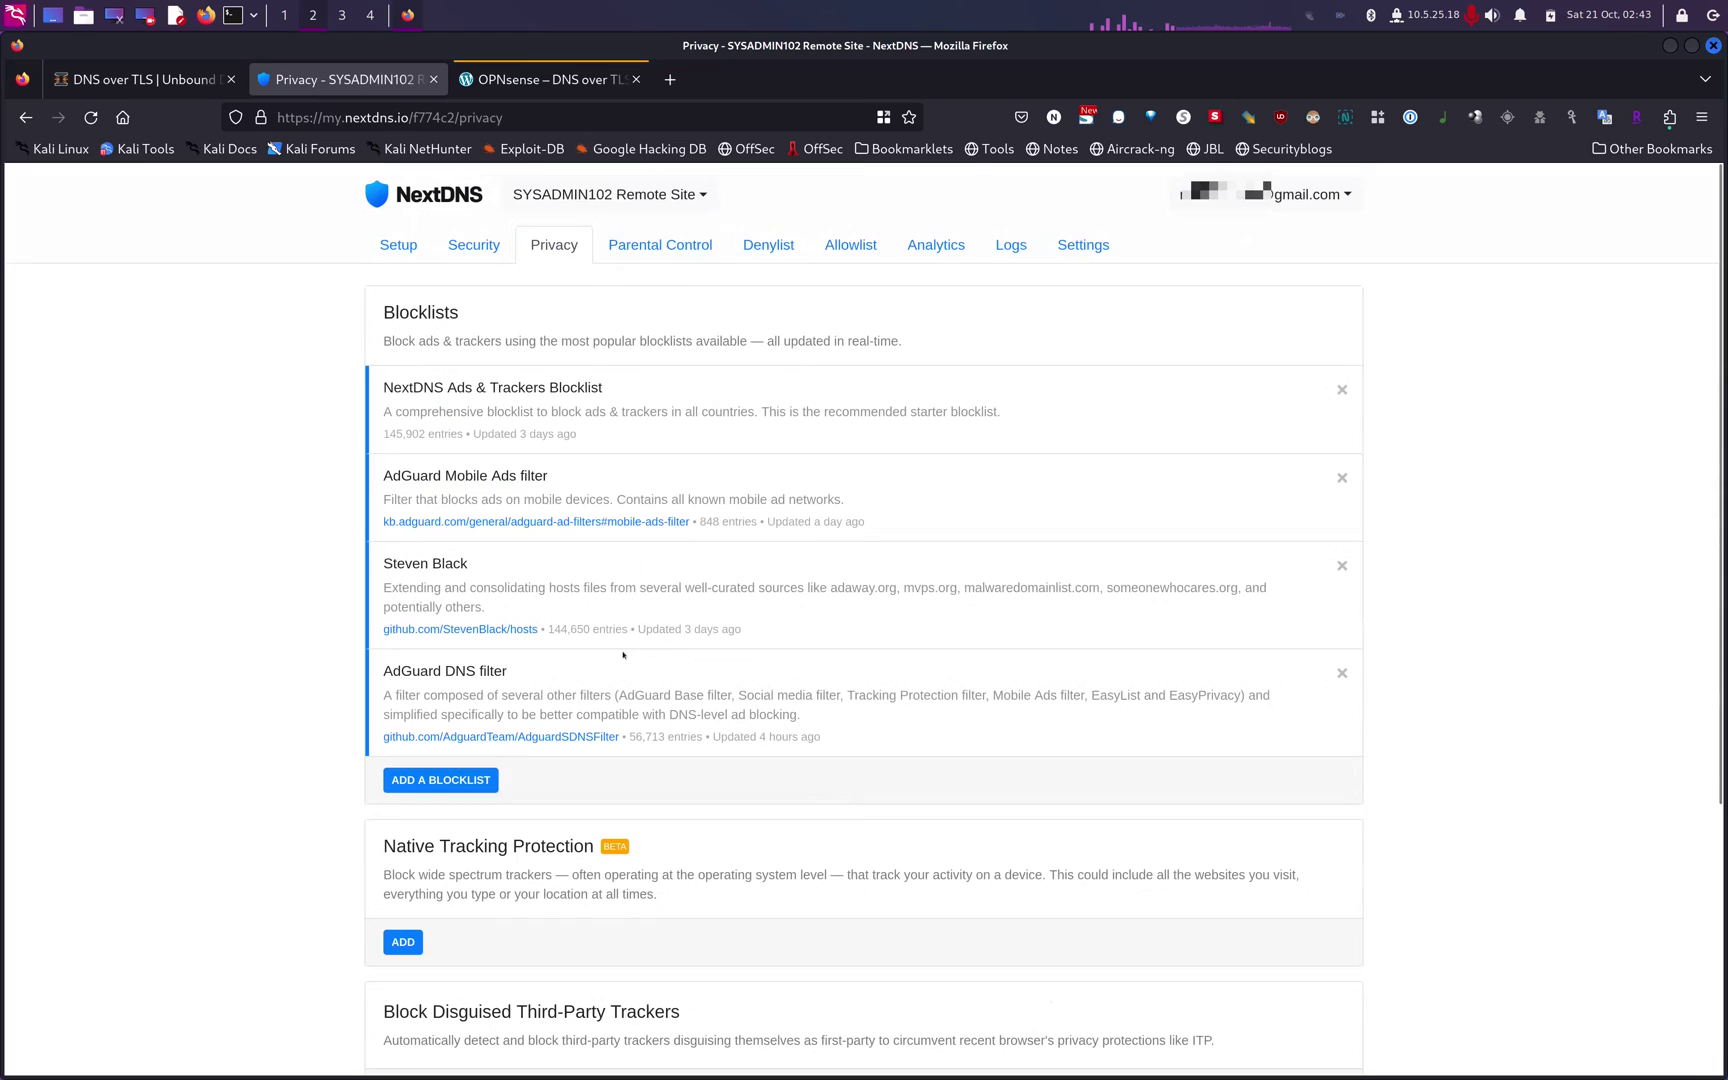
pyautogui.click(660, 245)
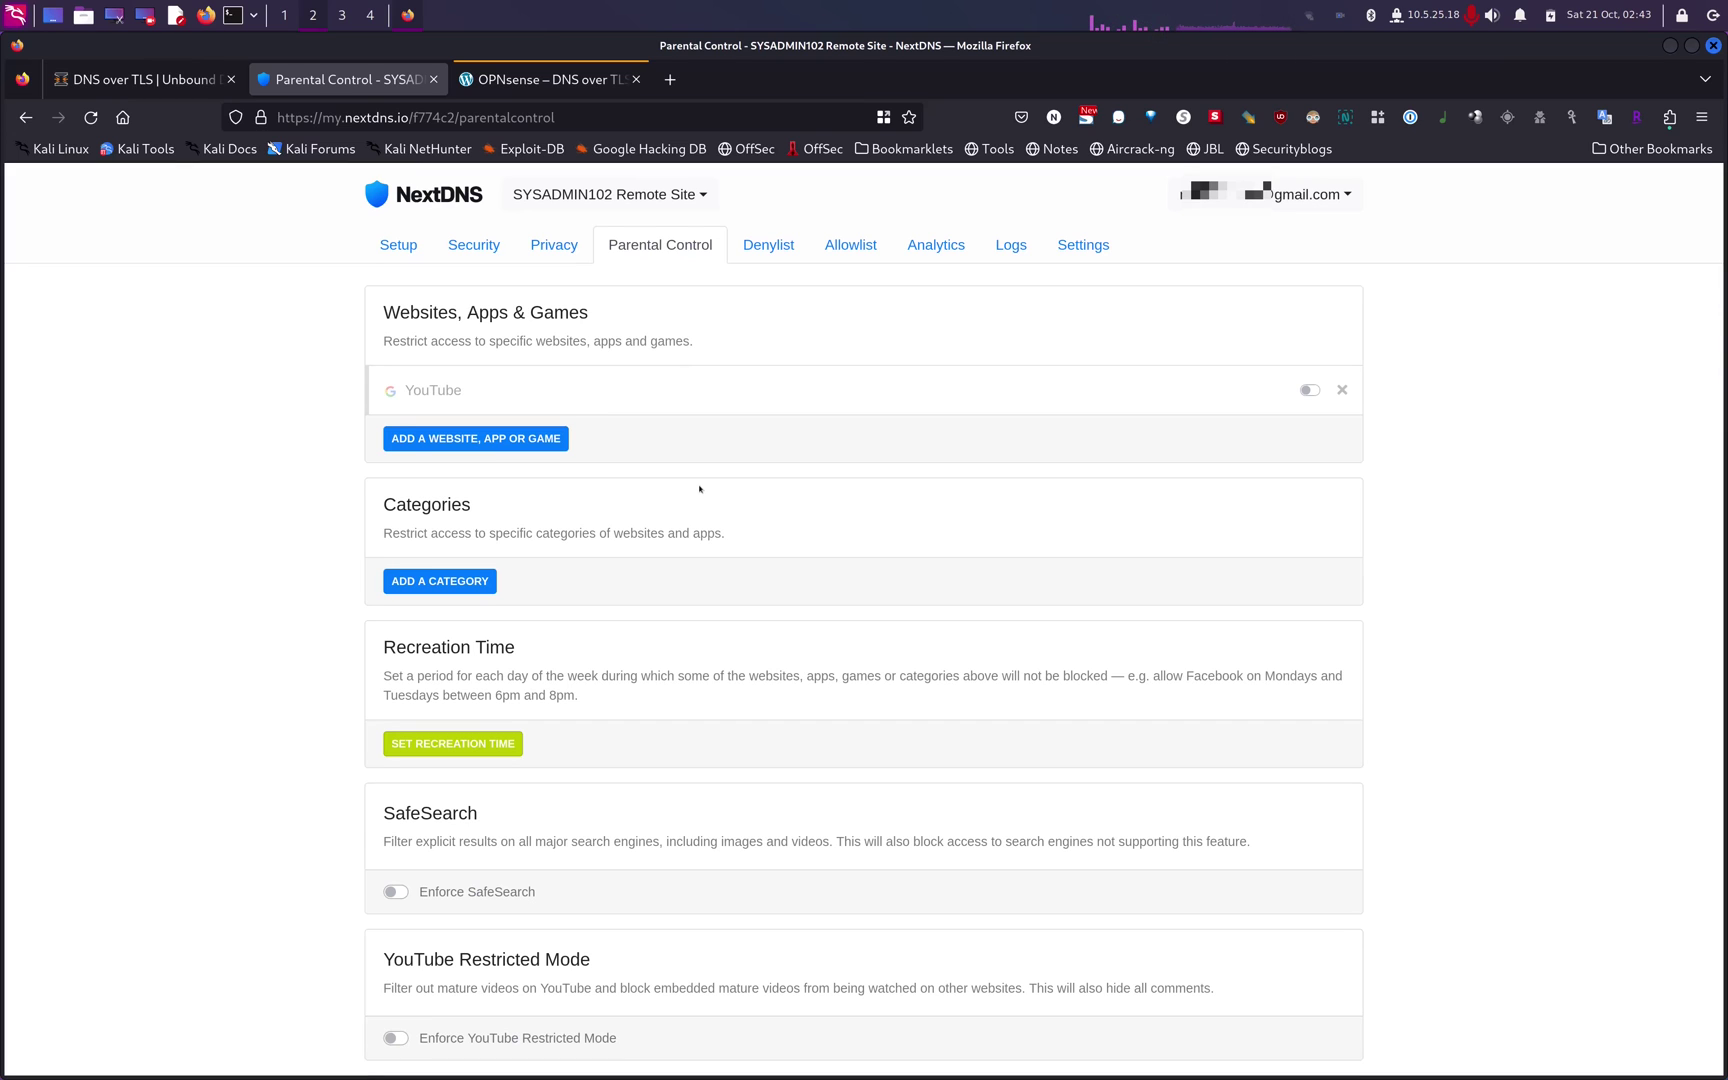
# Check the NextDNS denylist and confirm it holds no blocked domains
pyautogui.scroll(-5, 699, 488)
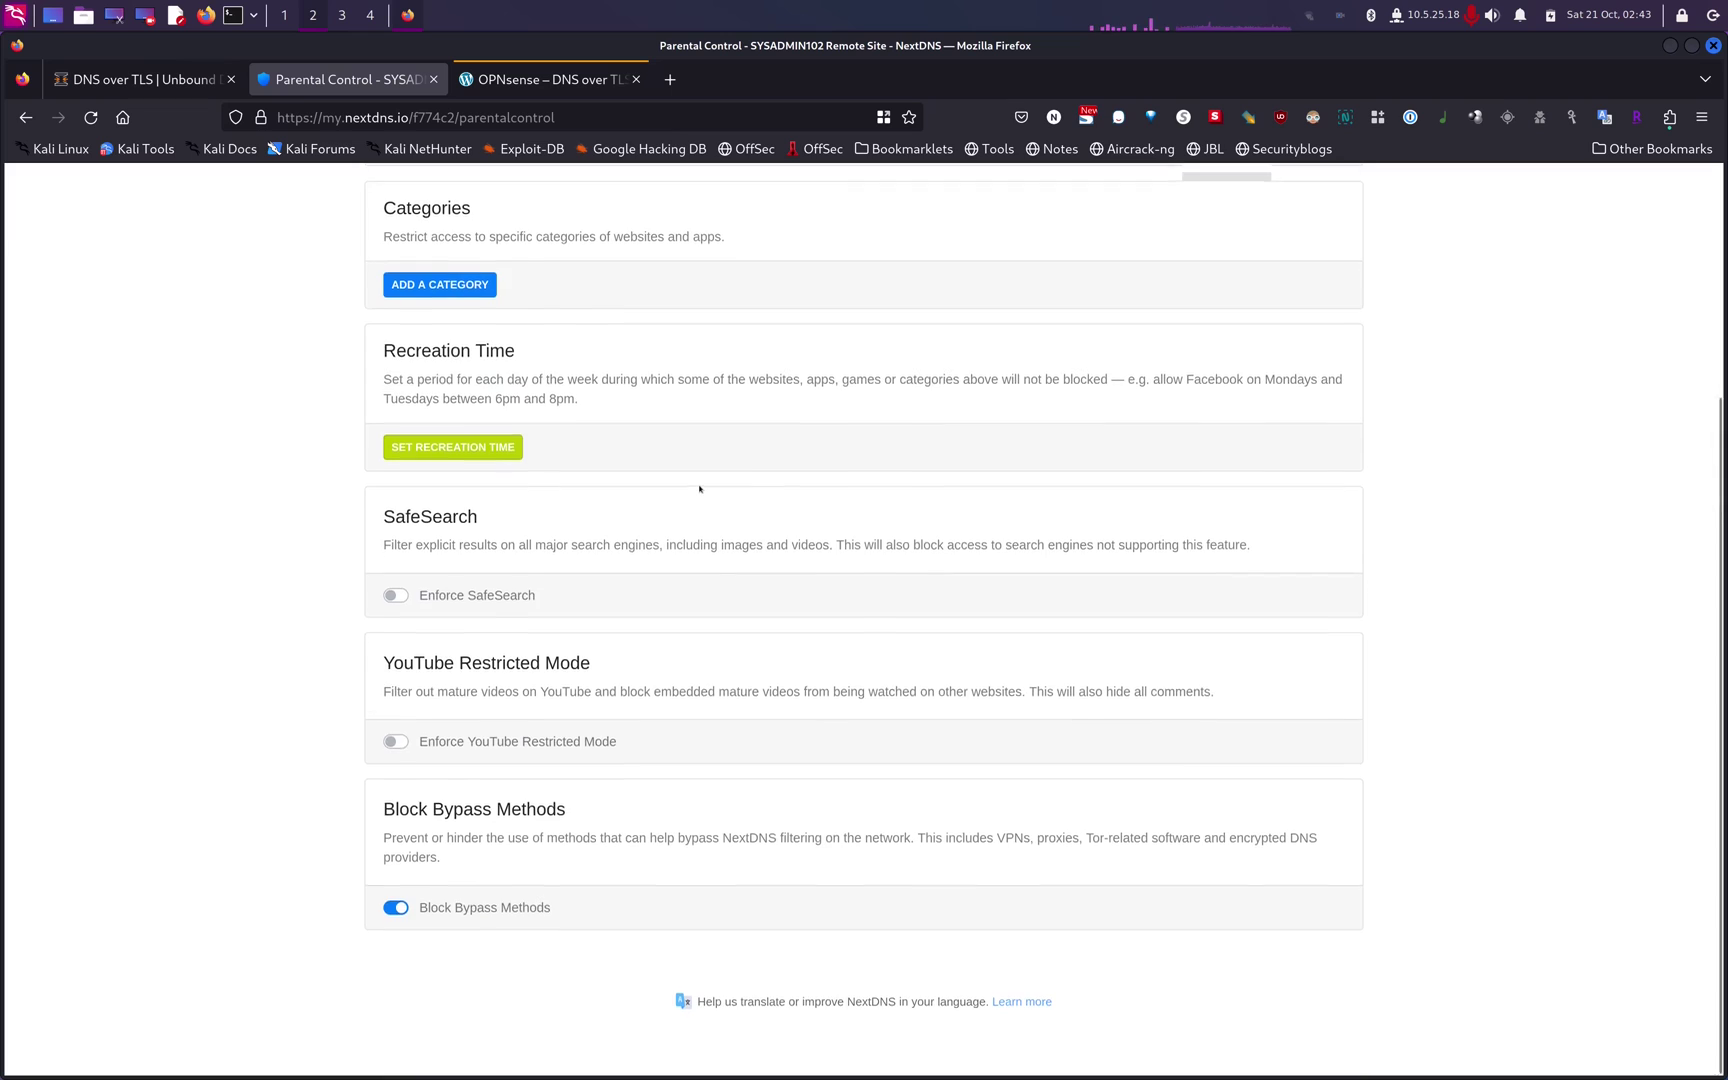
pyautogui.scroll(5, 699, 488)
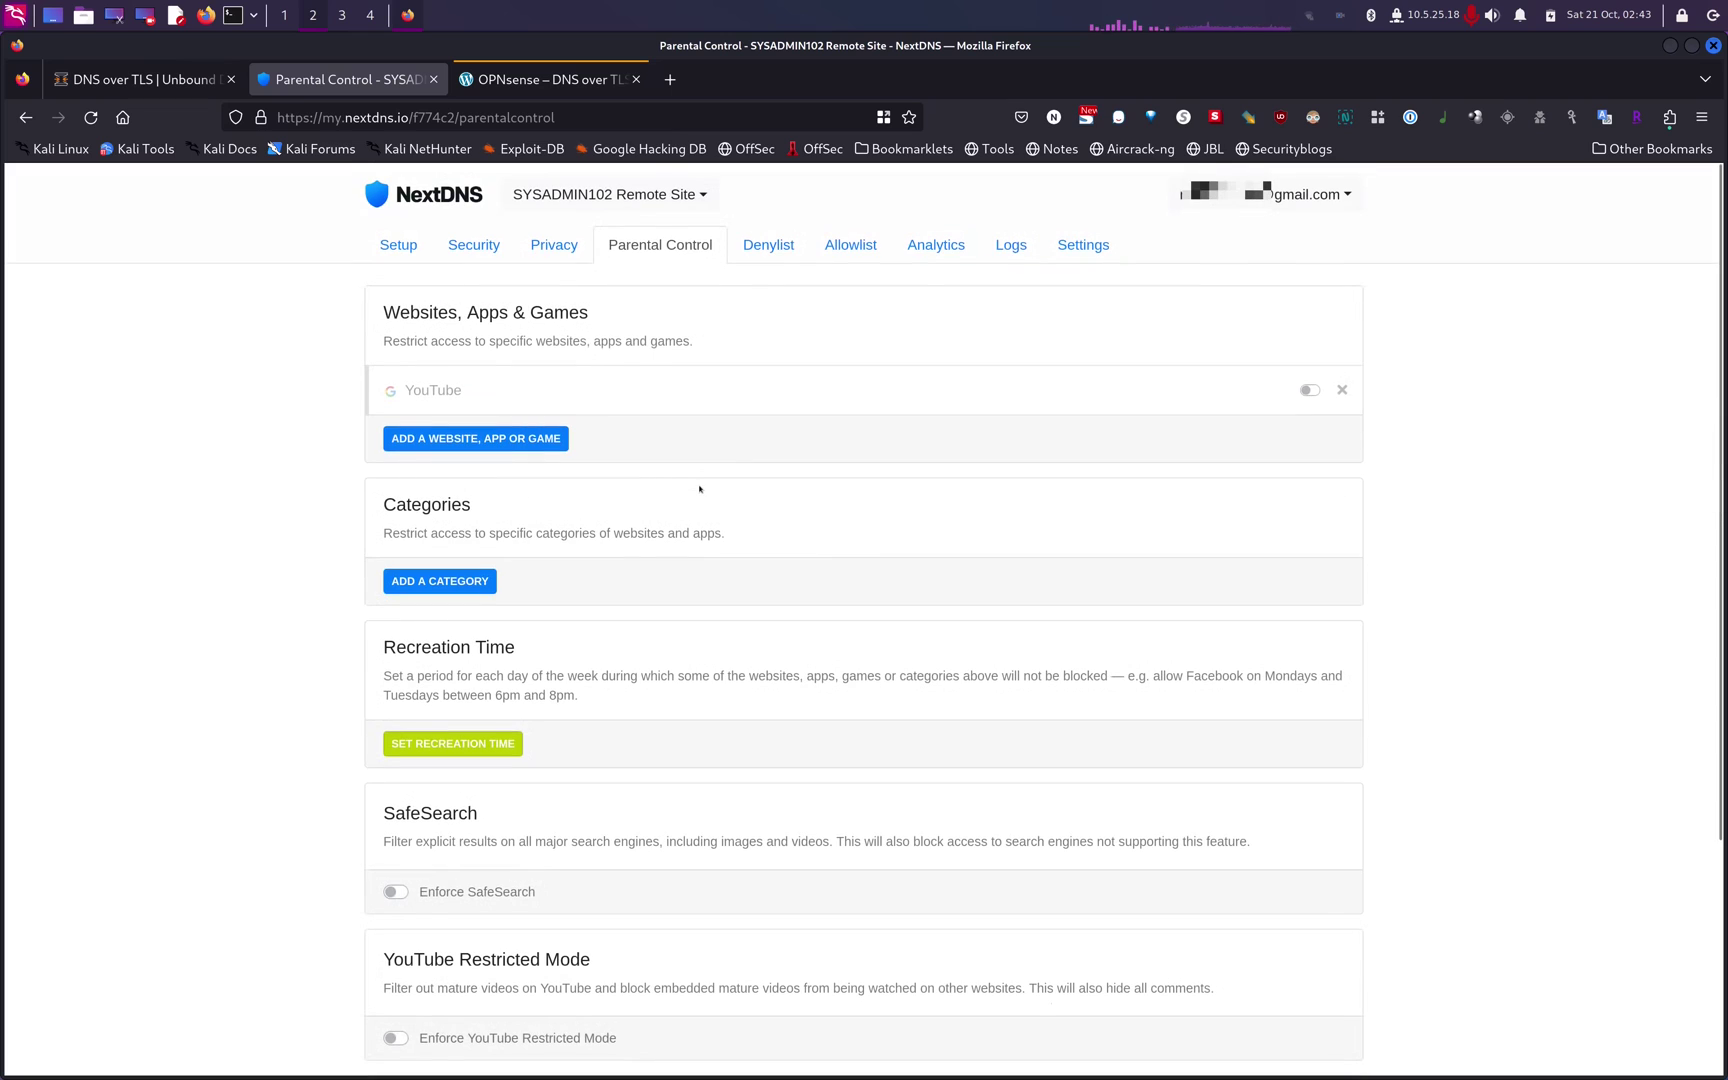
pyautogui.click(766, 265)
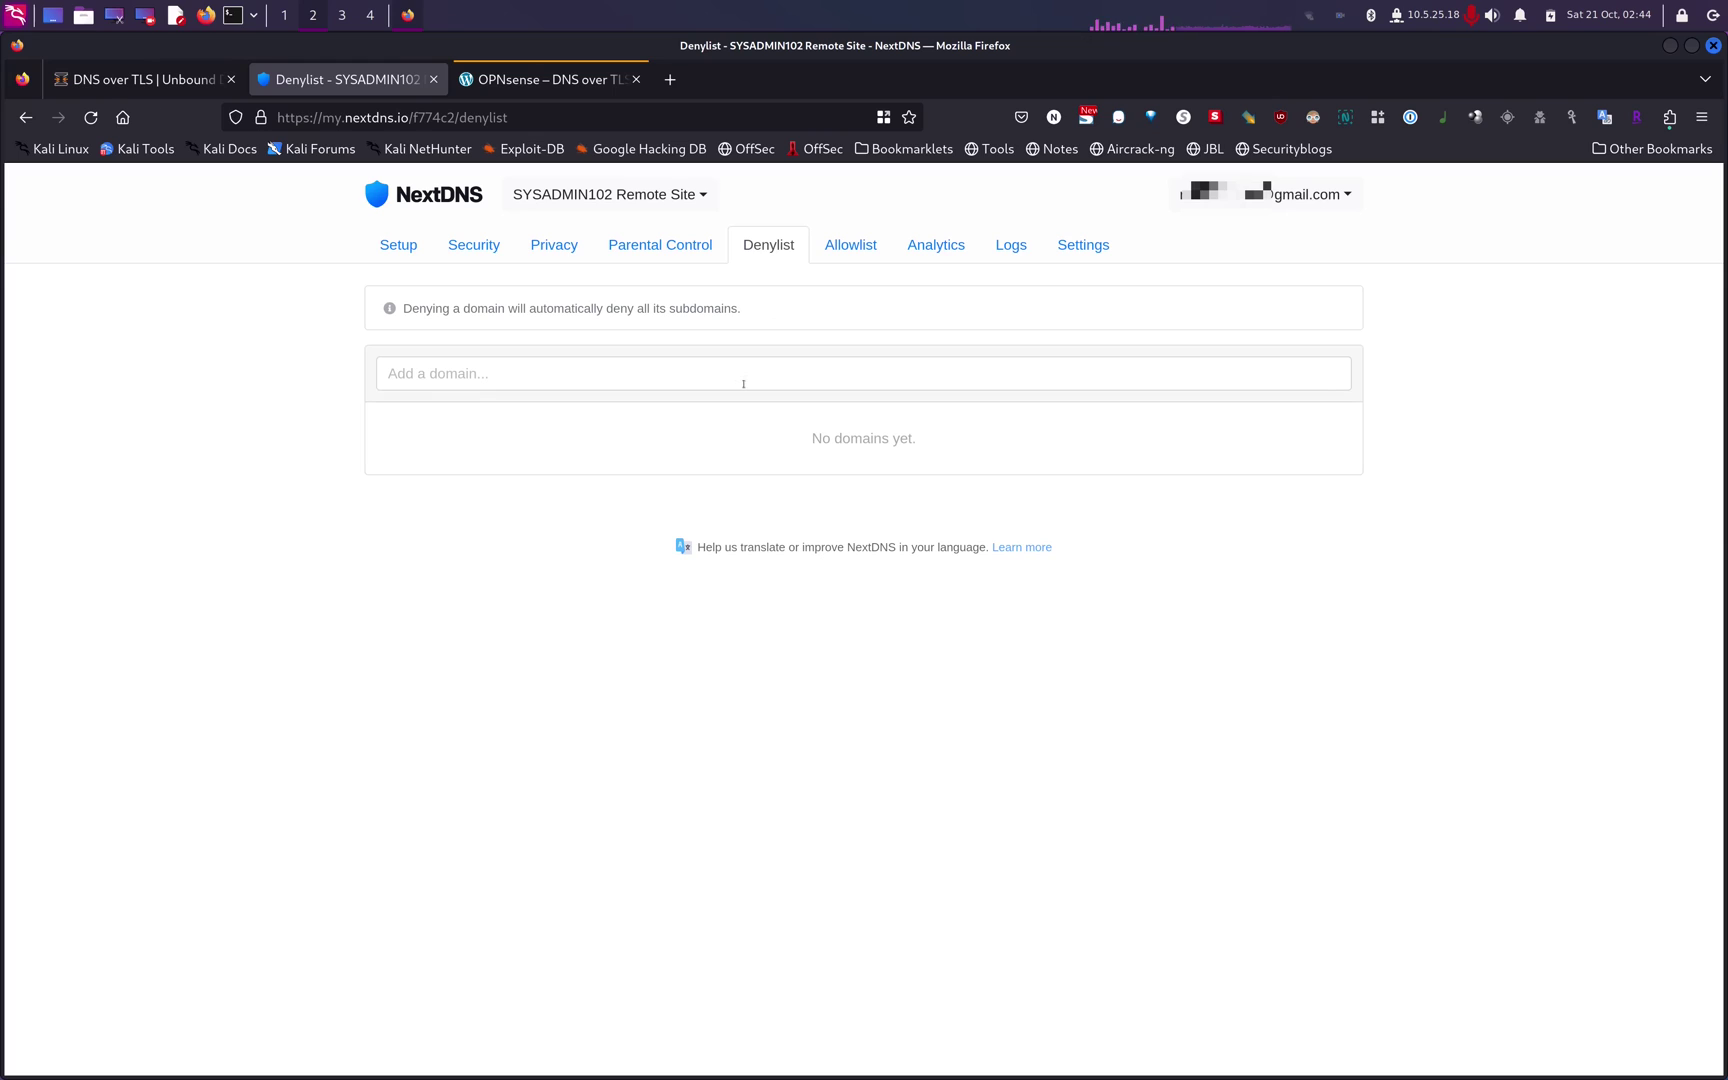
# Review query analytics and the router's logged queries, then the Settings page showing 3-month log retention in Switzerland
pyautogui.click(938, 246)
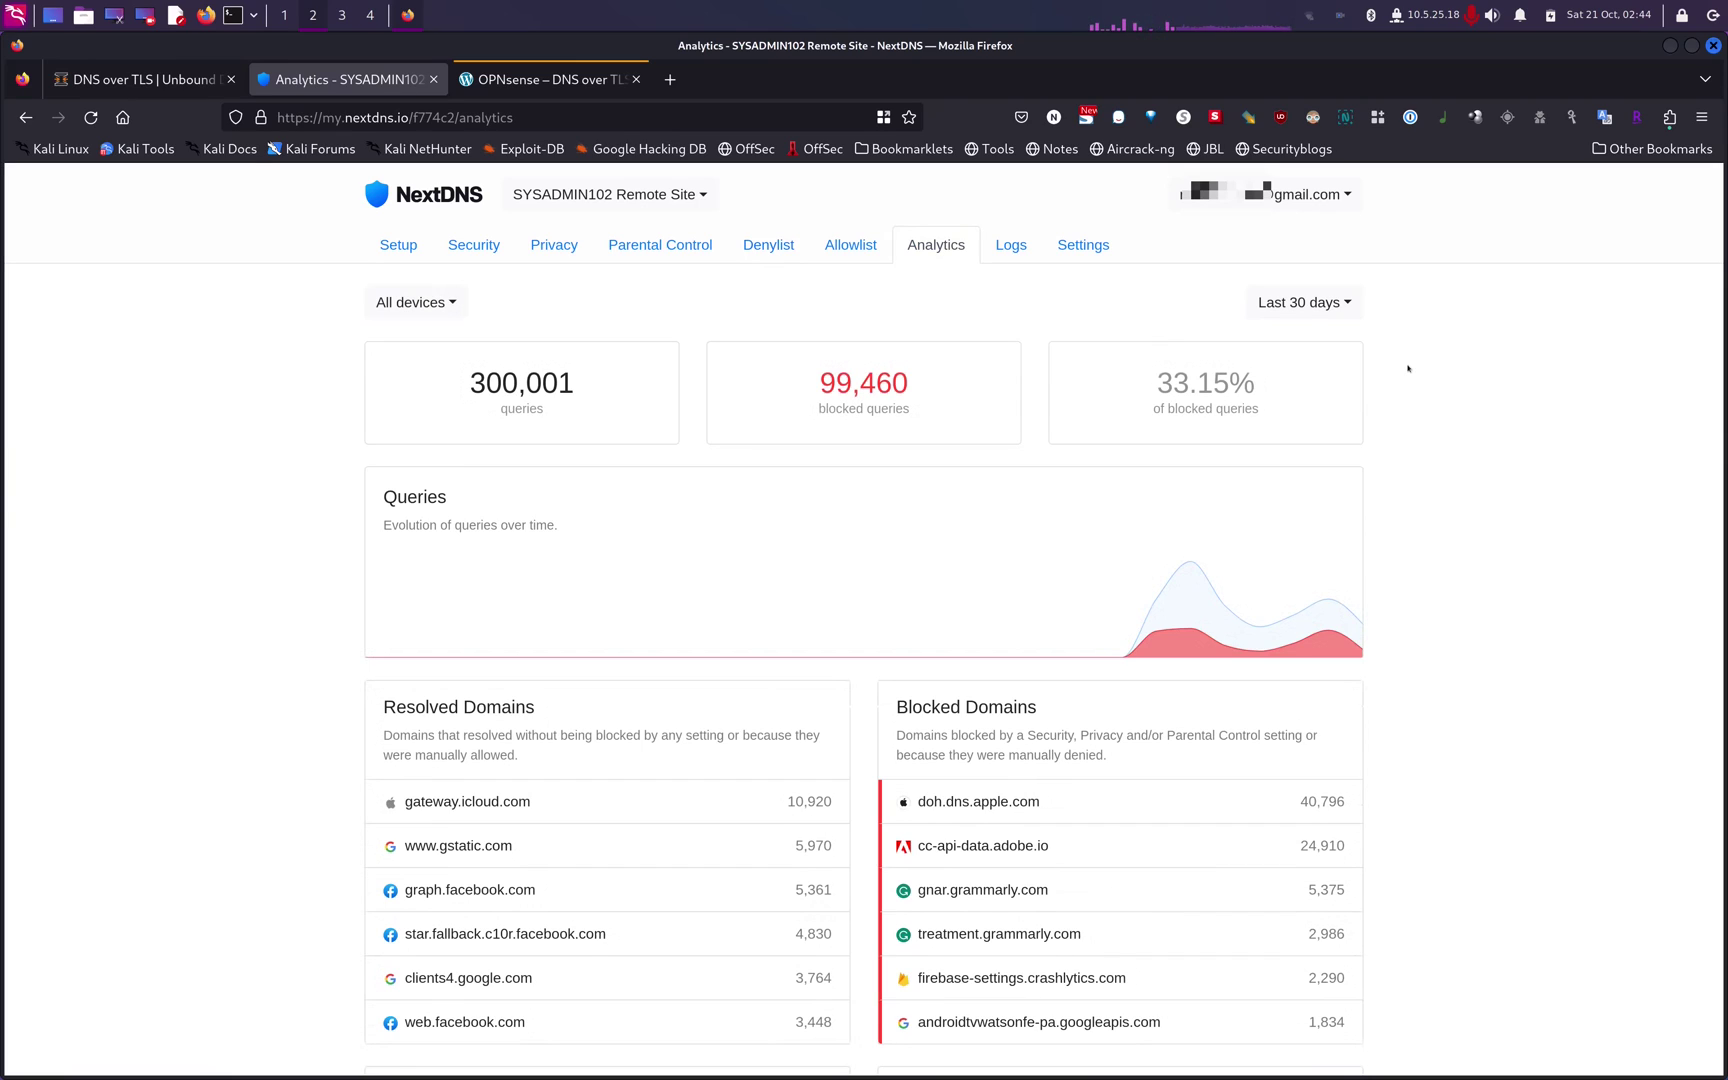
pyautogui.click(1011, 247)
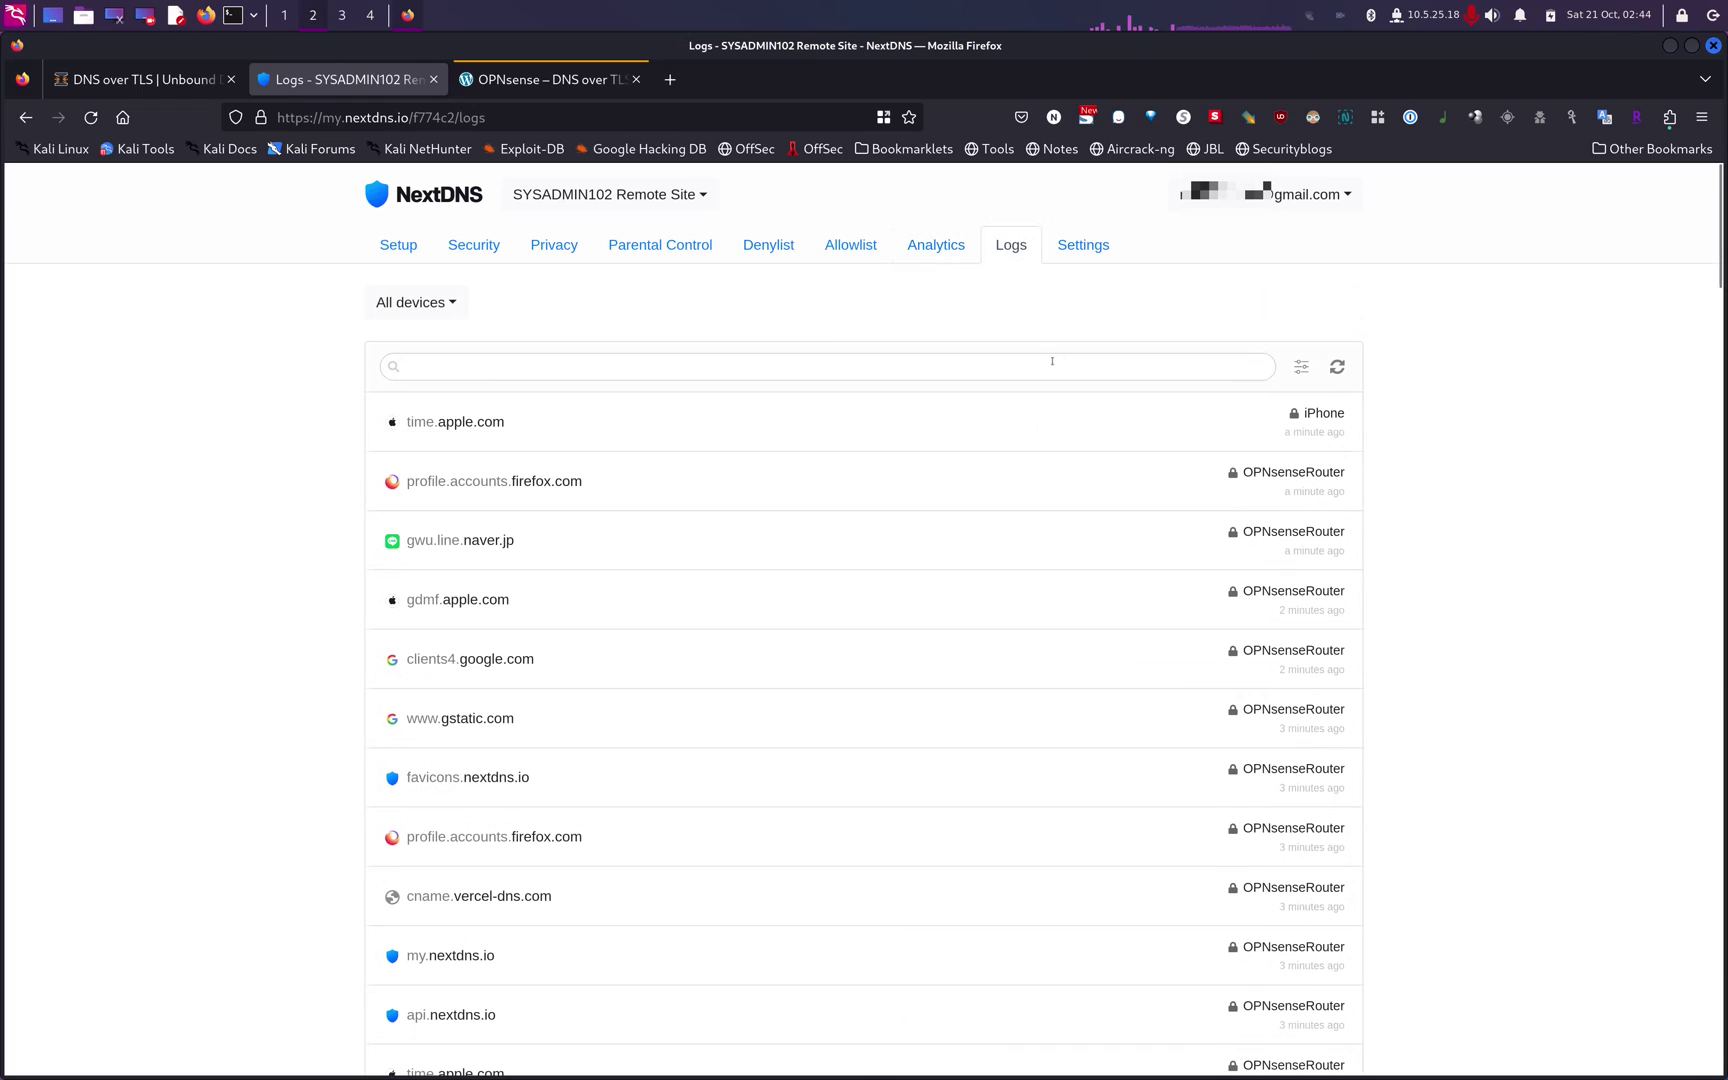
pyautogui.click(1070, 246)
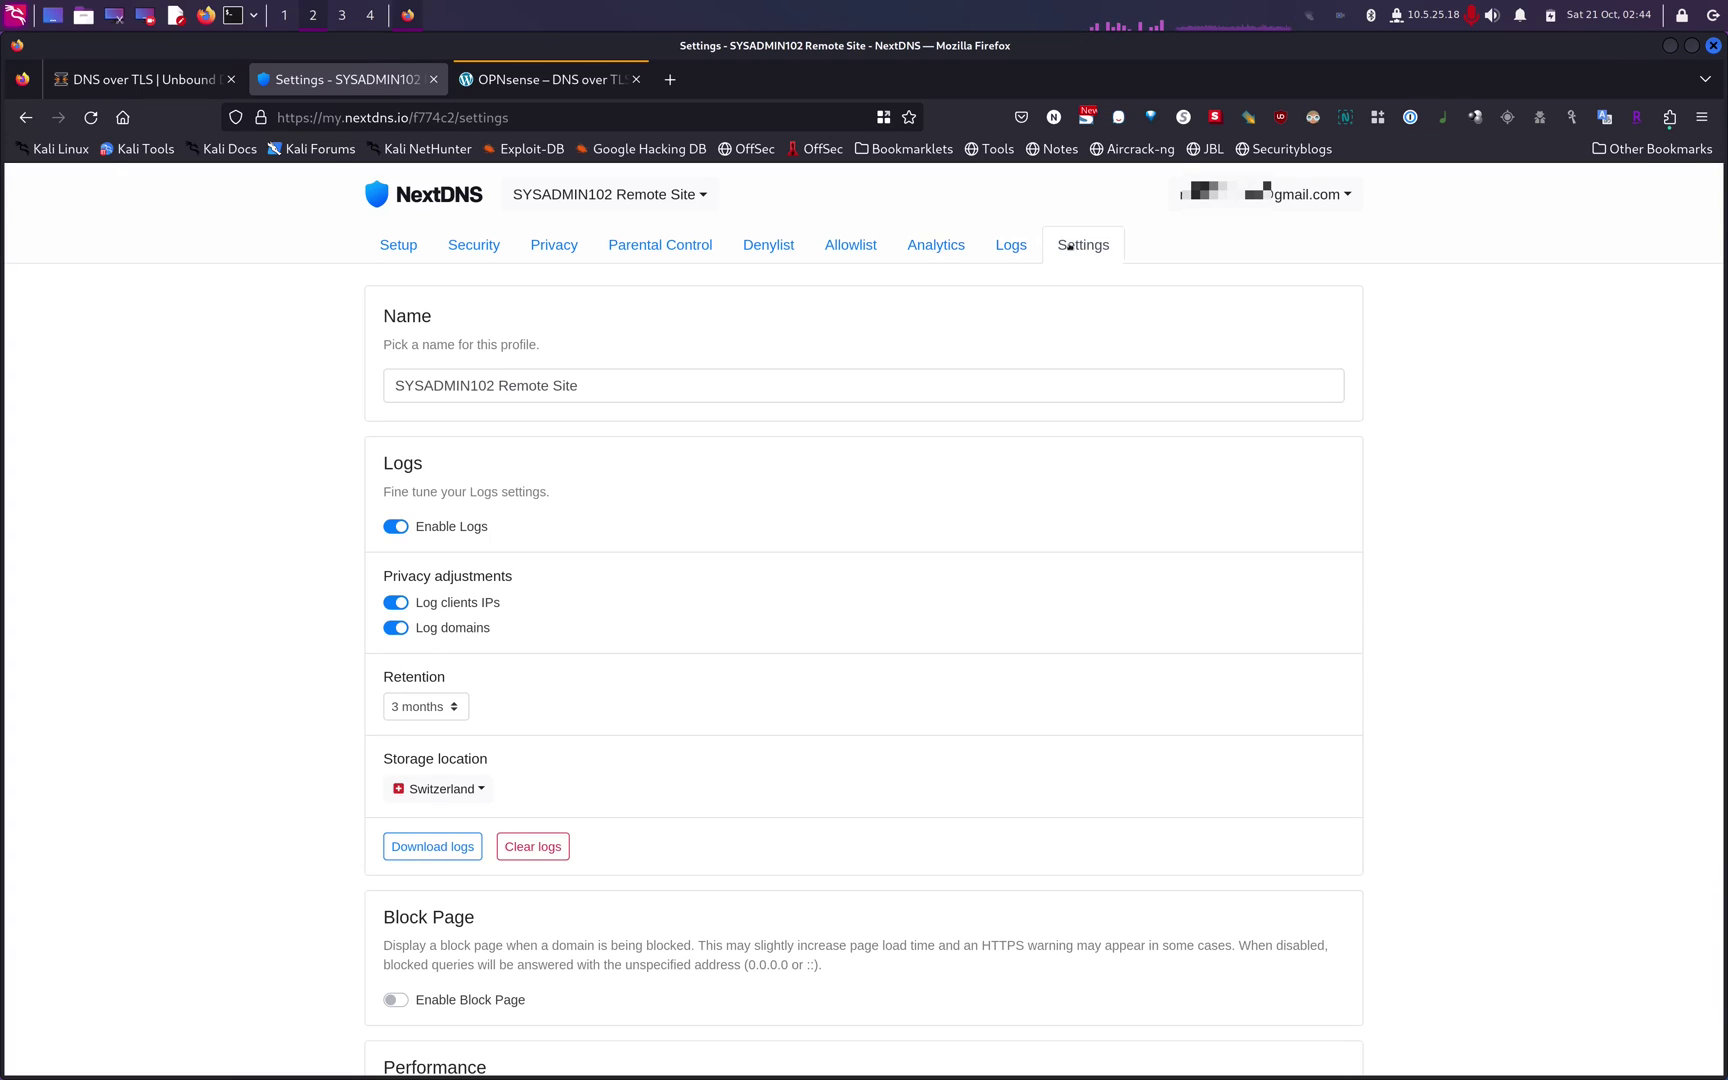
pyautogui.scroll(-2, 976, 393)
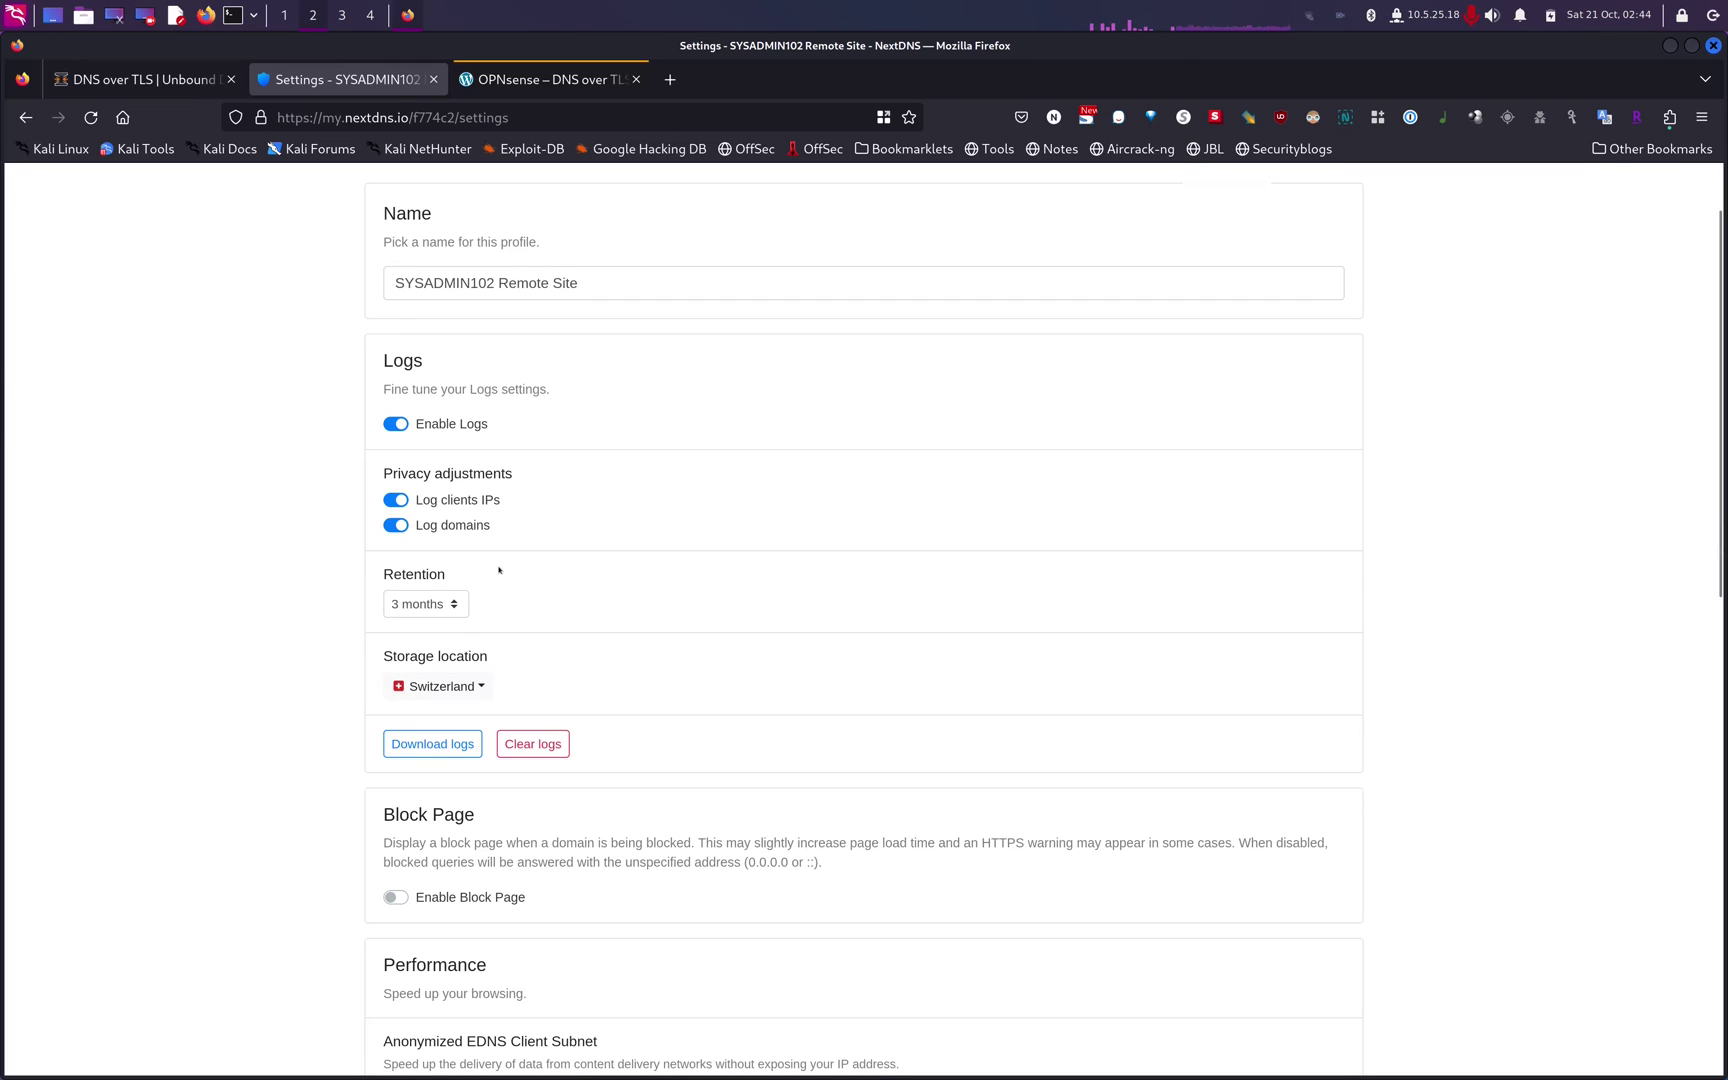
pyautogui.scroll(-3, 491, 514)
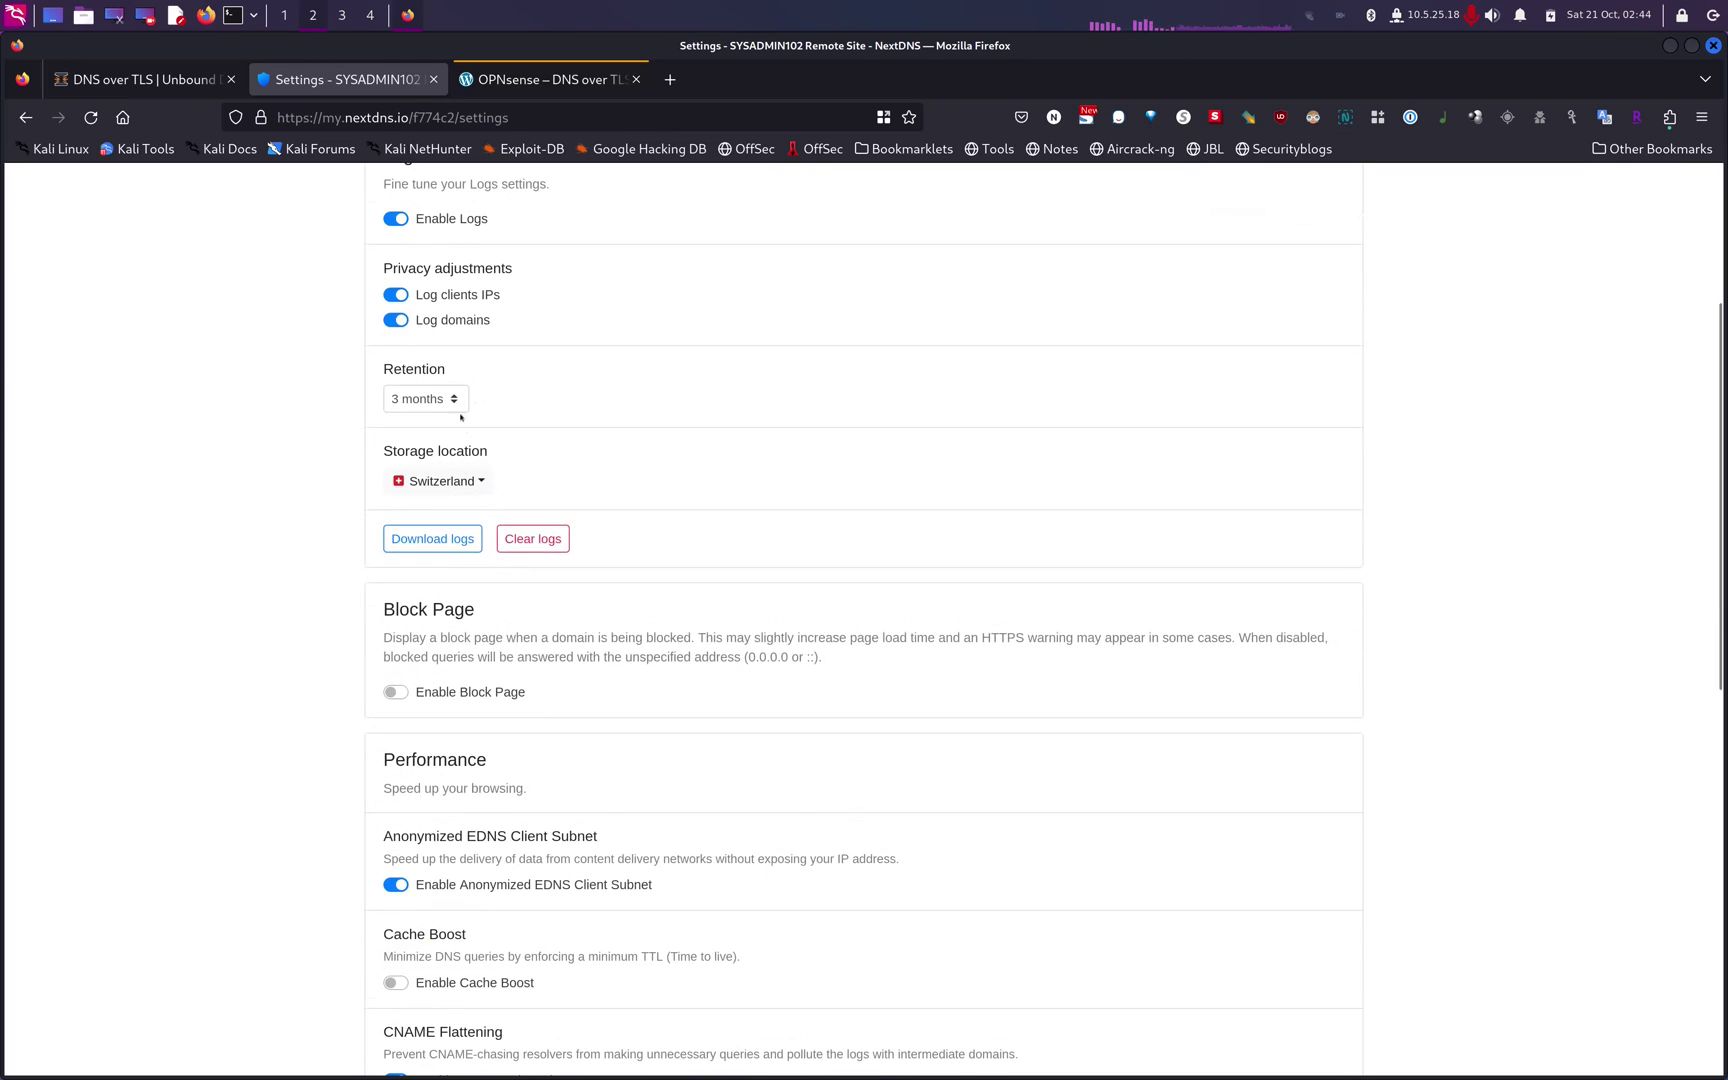
pyautogui.click(458, 408)
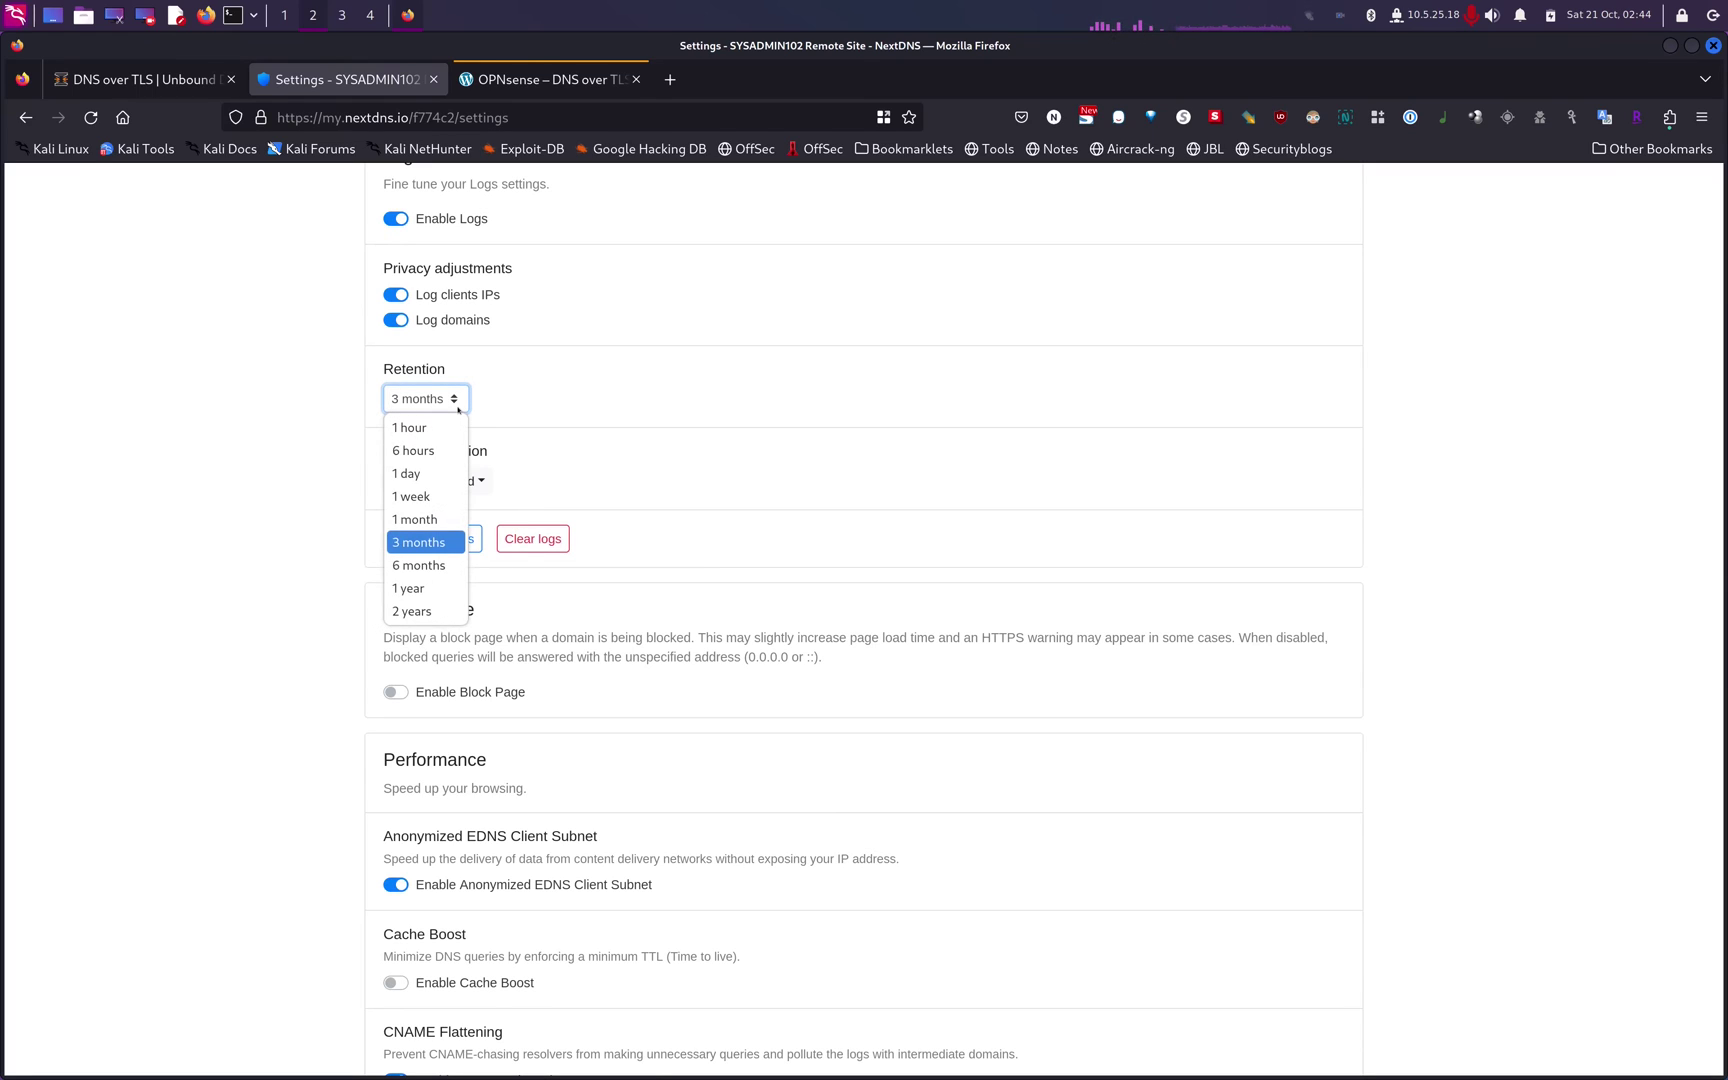
pyautogui.click(625, 412)
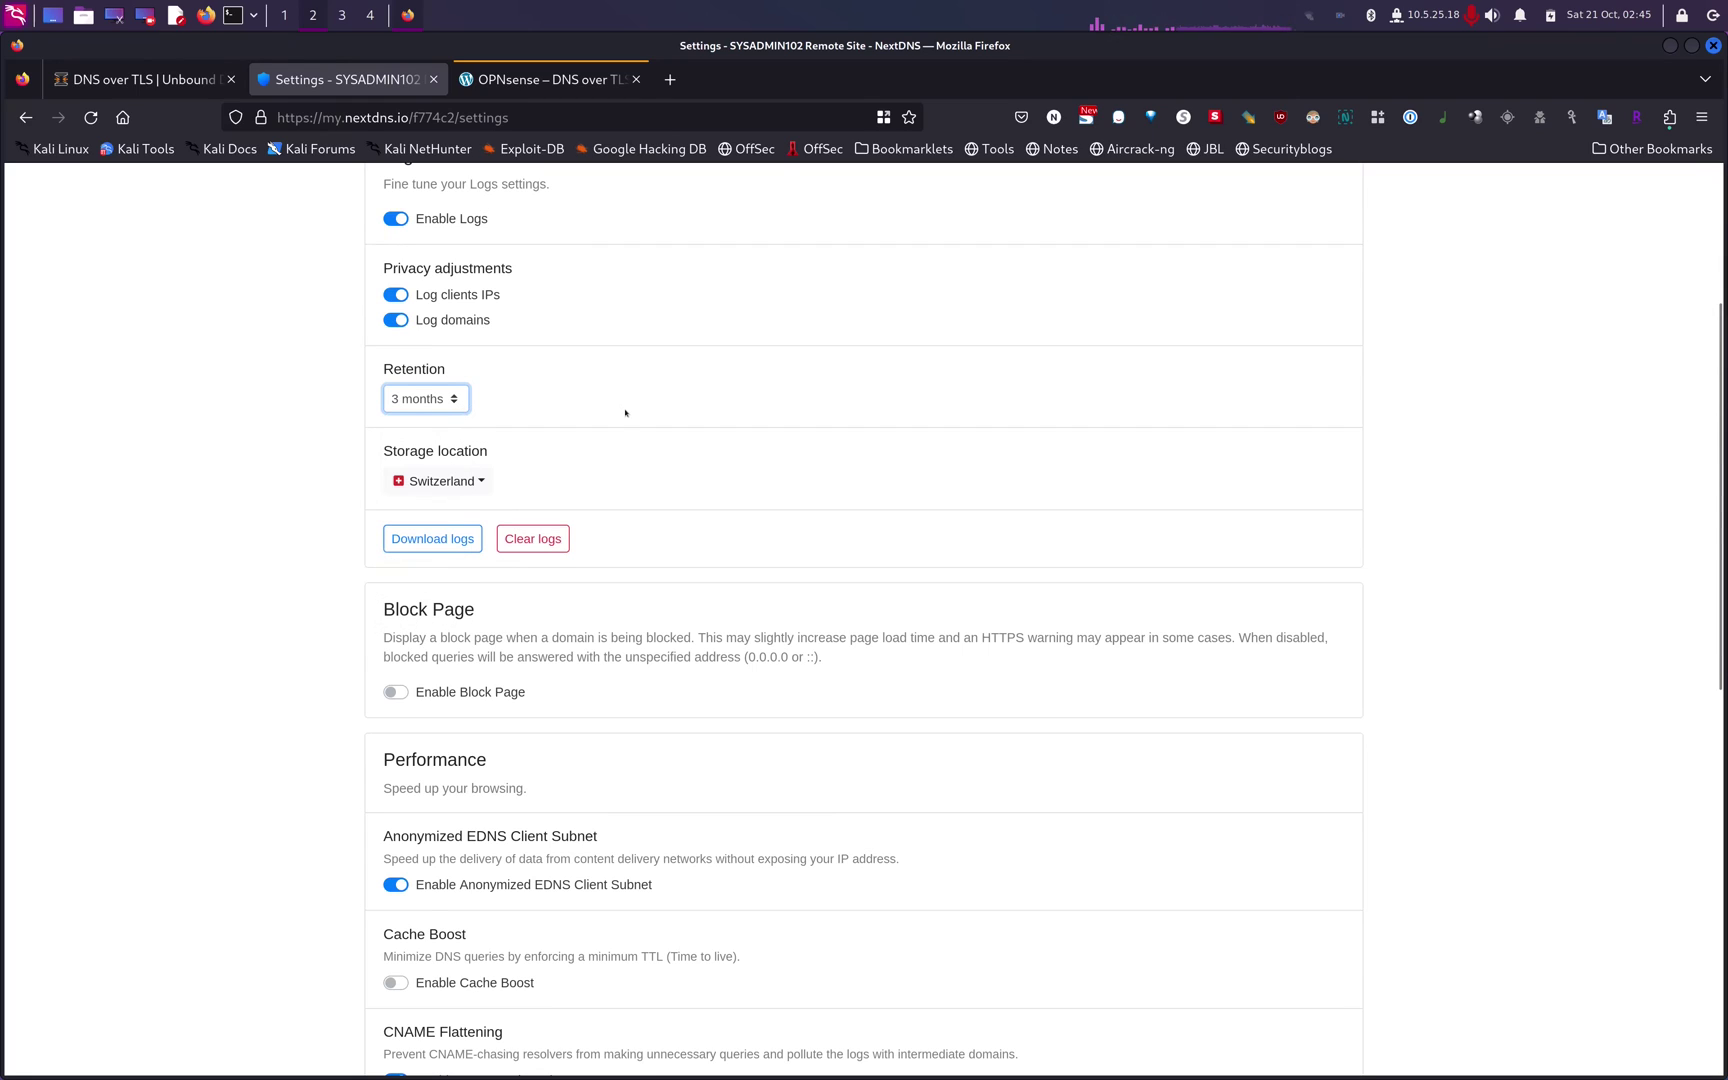
pyautogui.click(466, 482)
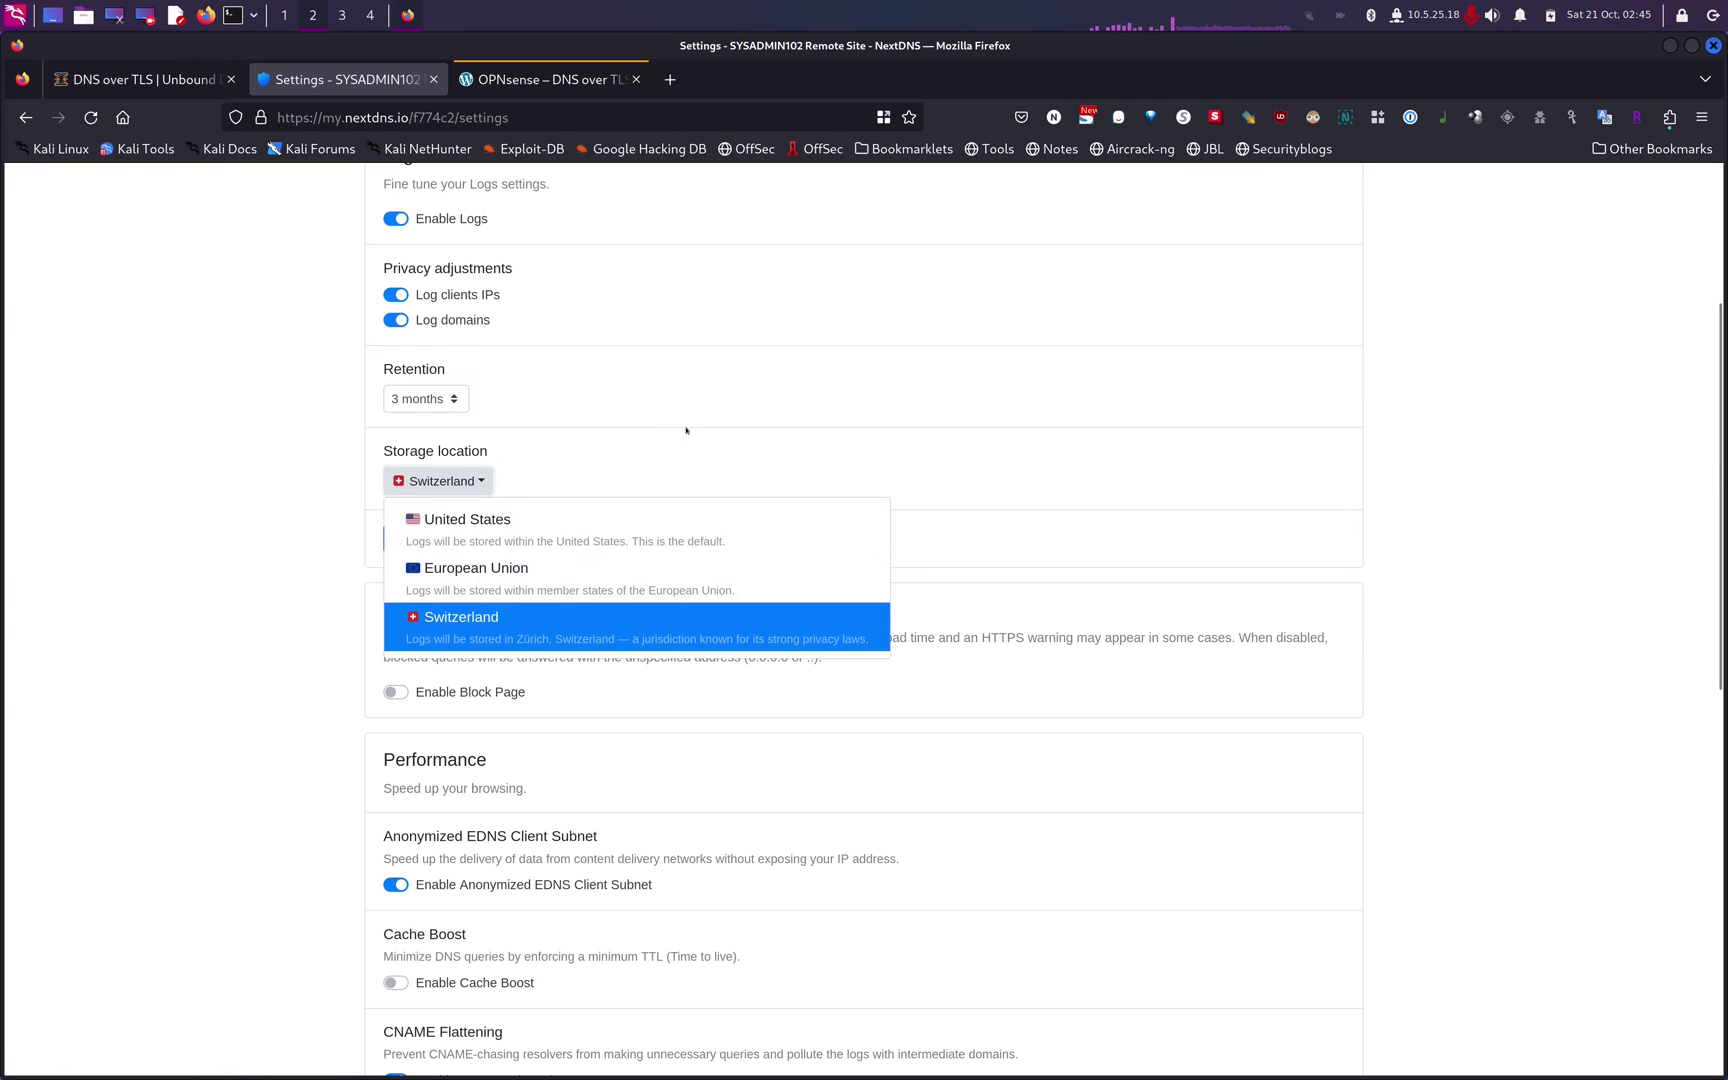
pyautogui.click(580, 612)
pyautogui.scroll(-1, 556, 677)
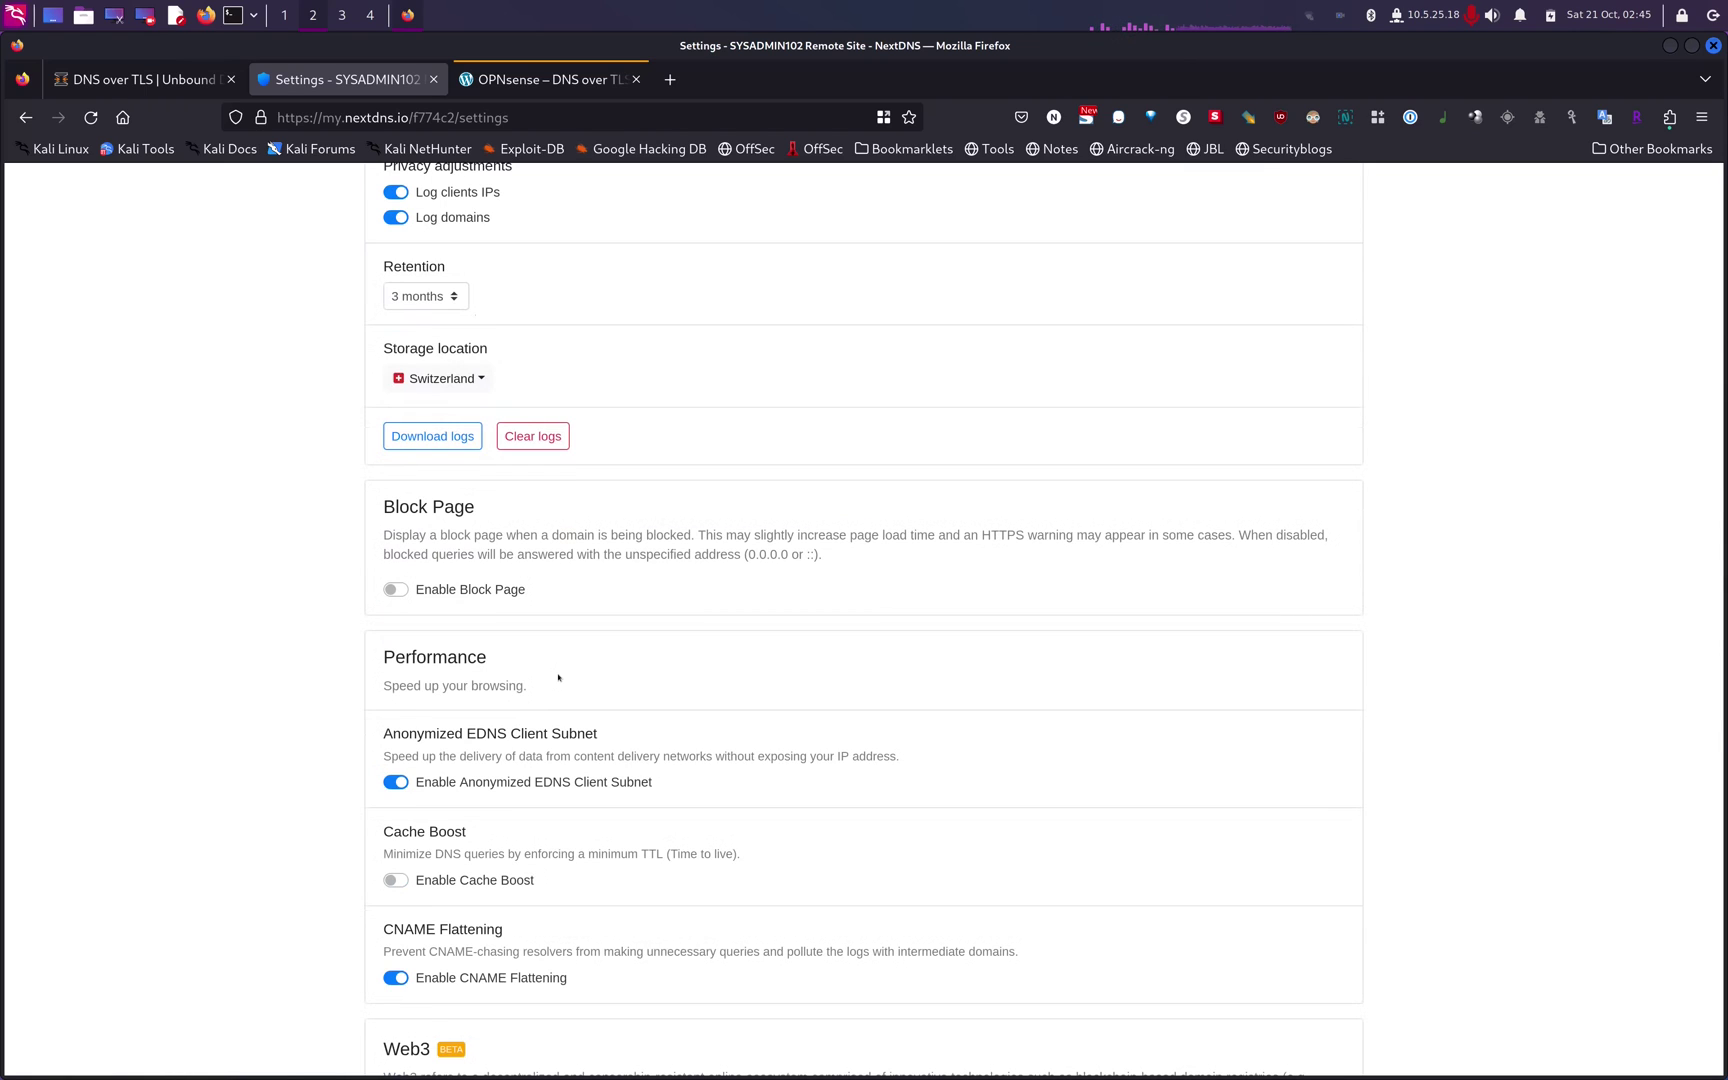
pyautogui.scroll(-1, 558, 677)
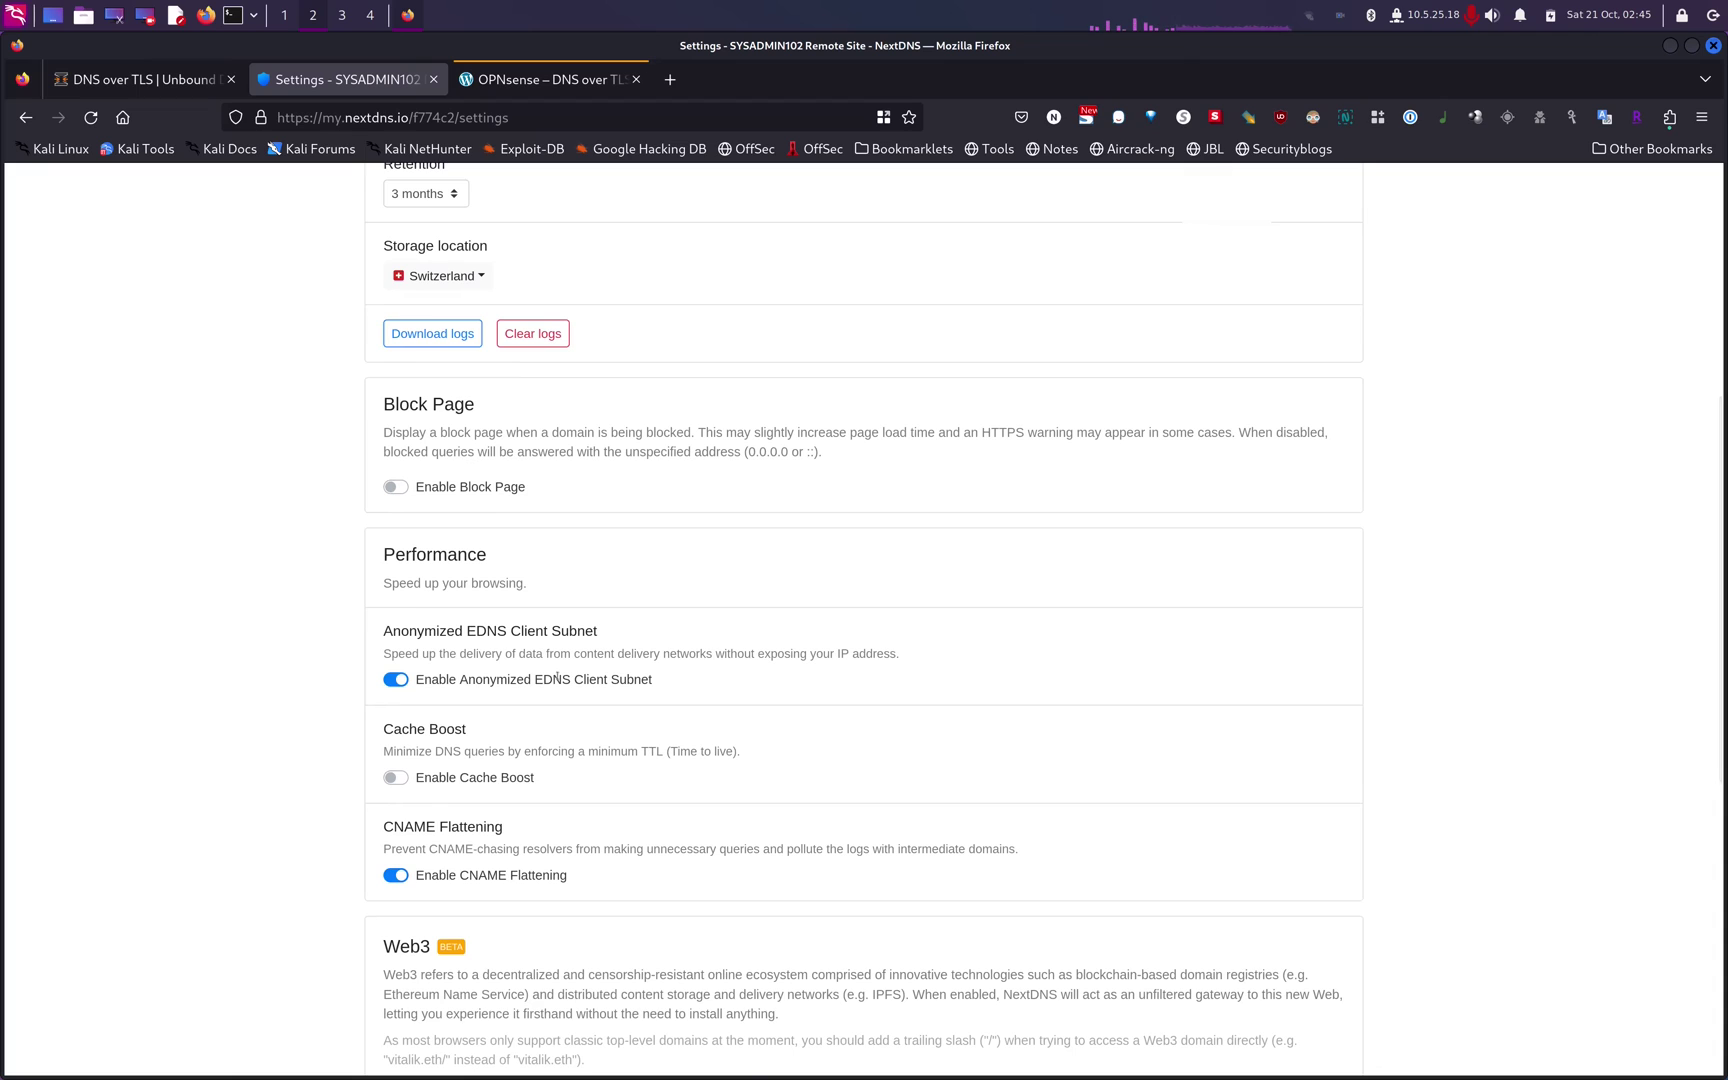
pyautogui.scroll(-2, 556, 677)
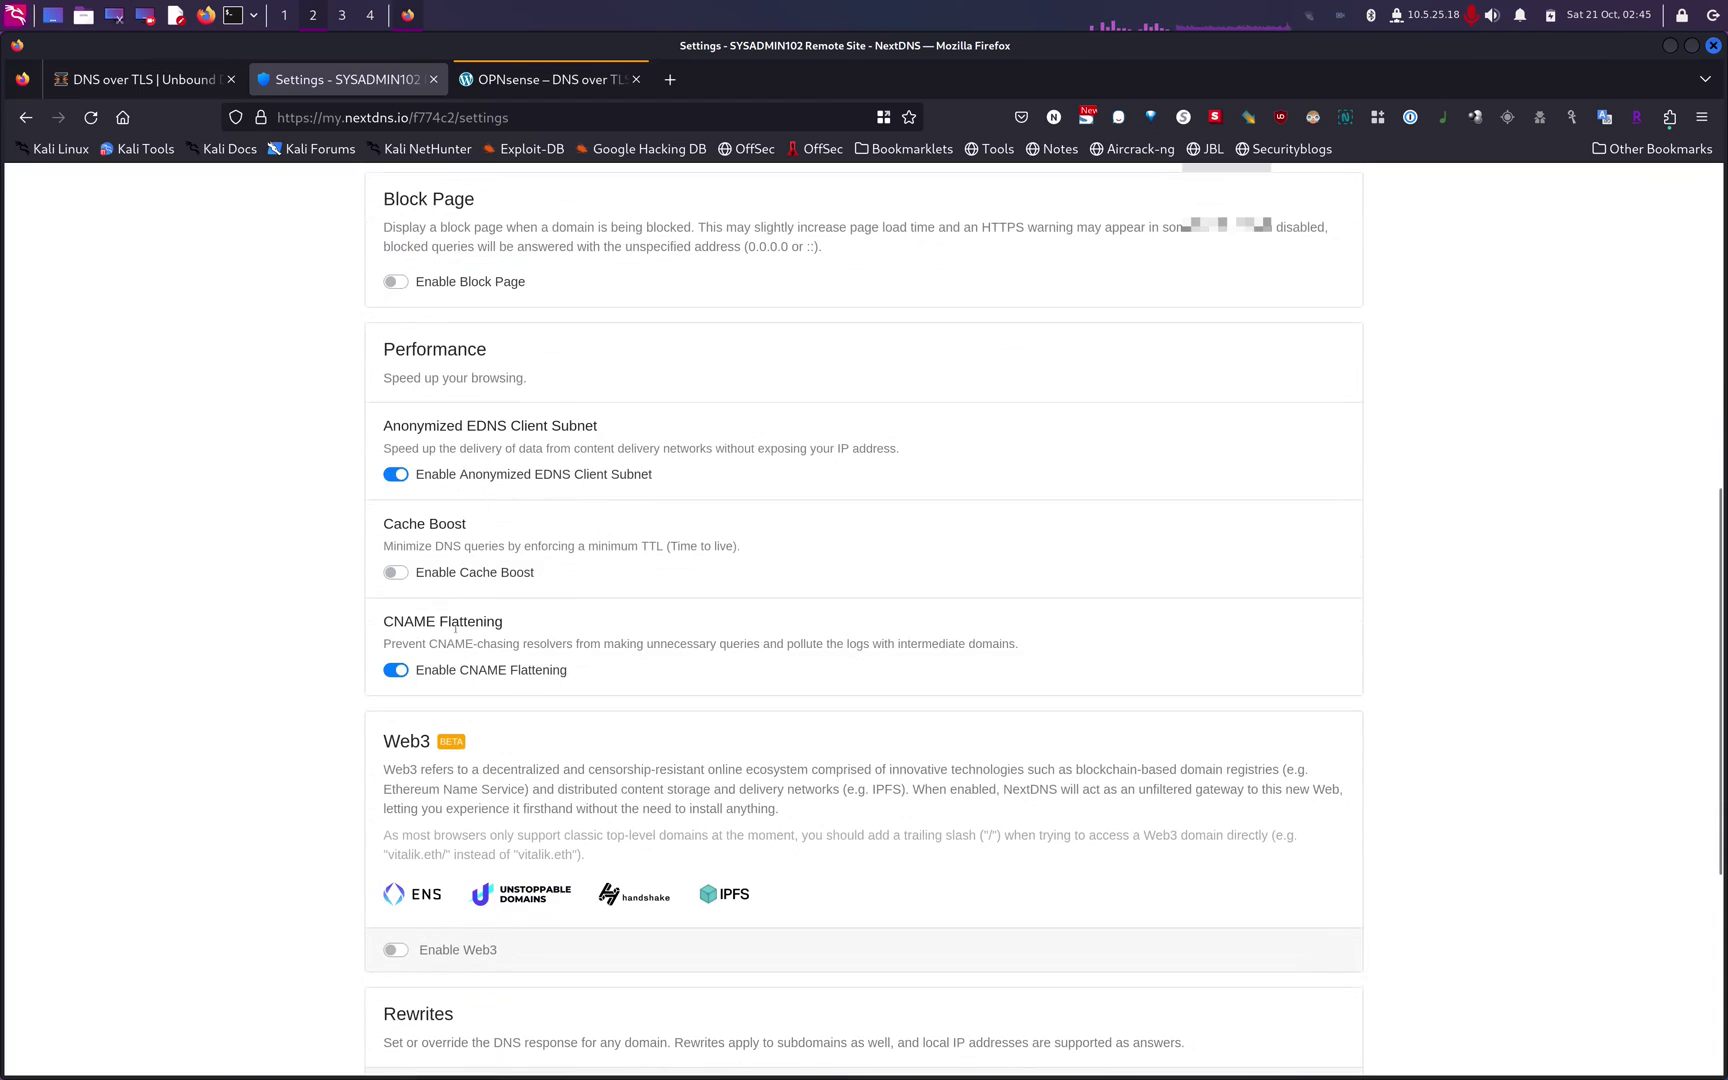
pyautogui.scroll(-4, 528, 678)
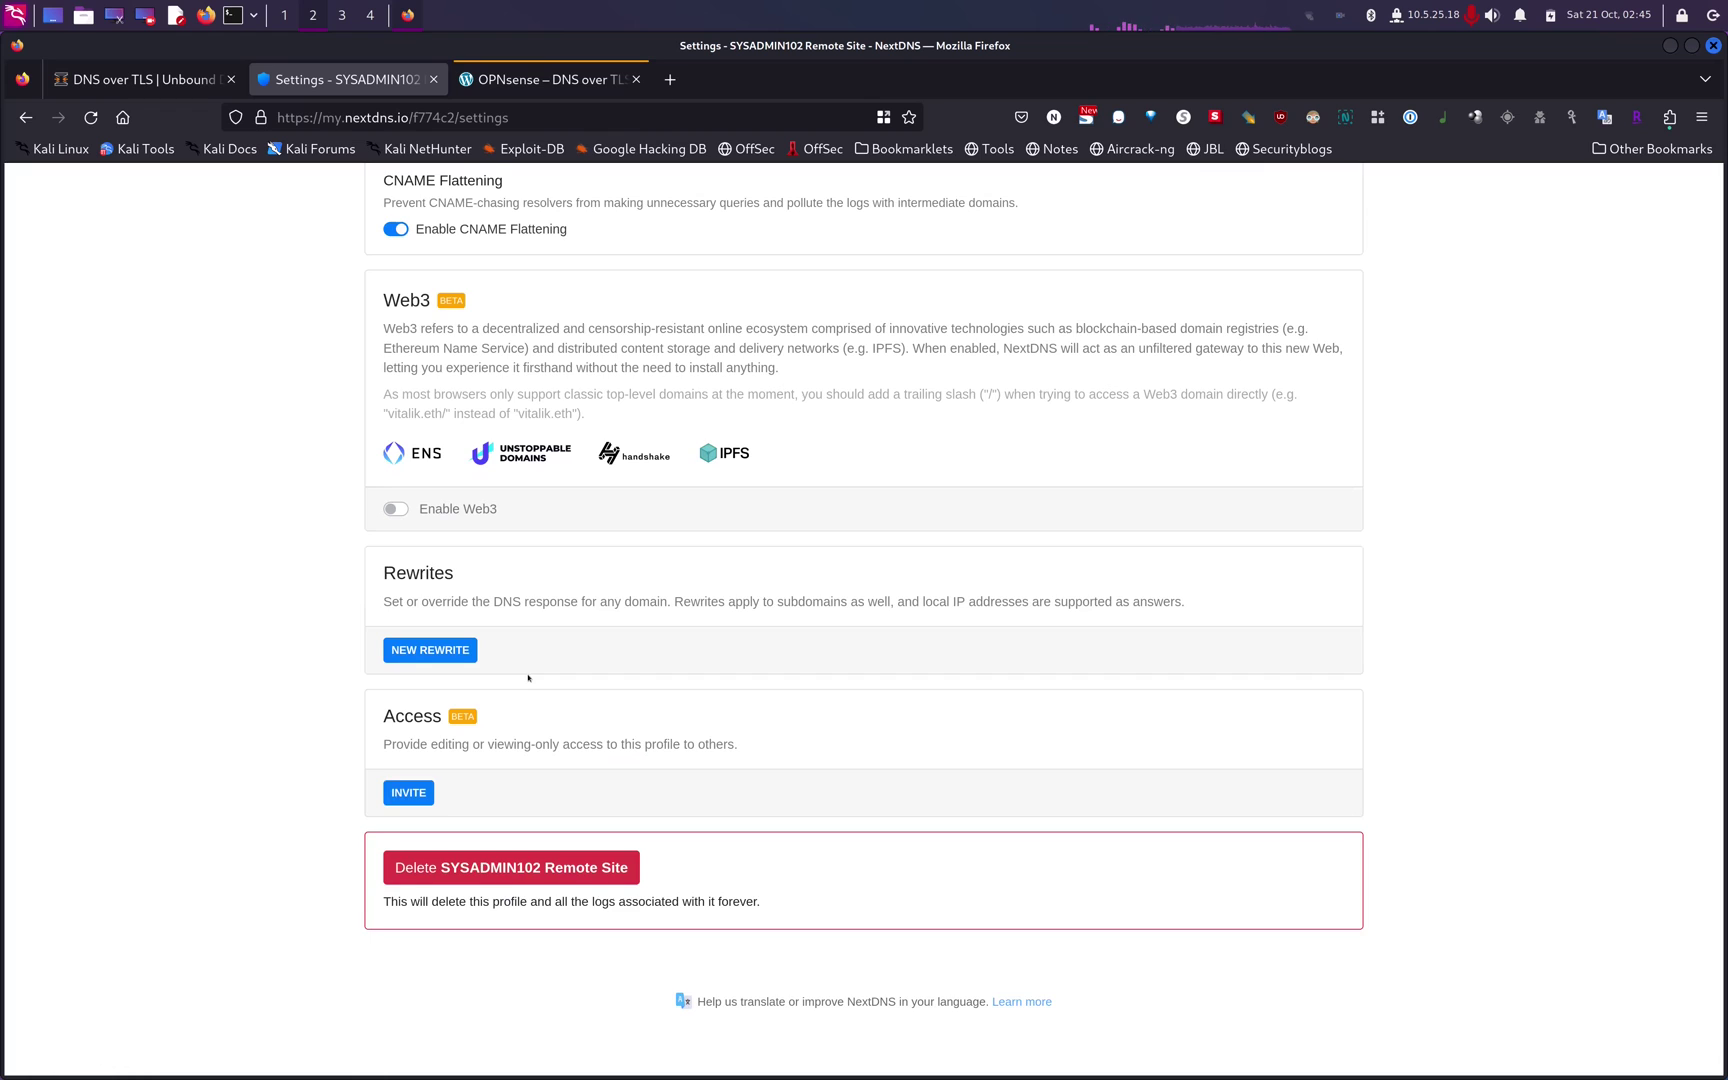
pyautogui.scroll(10, 528, 678)
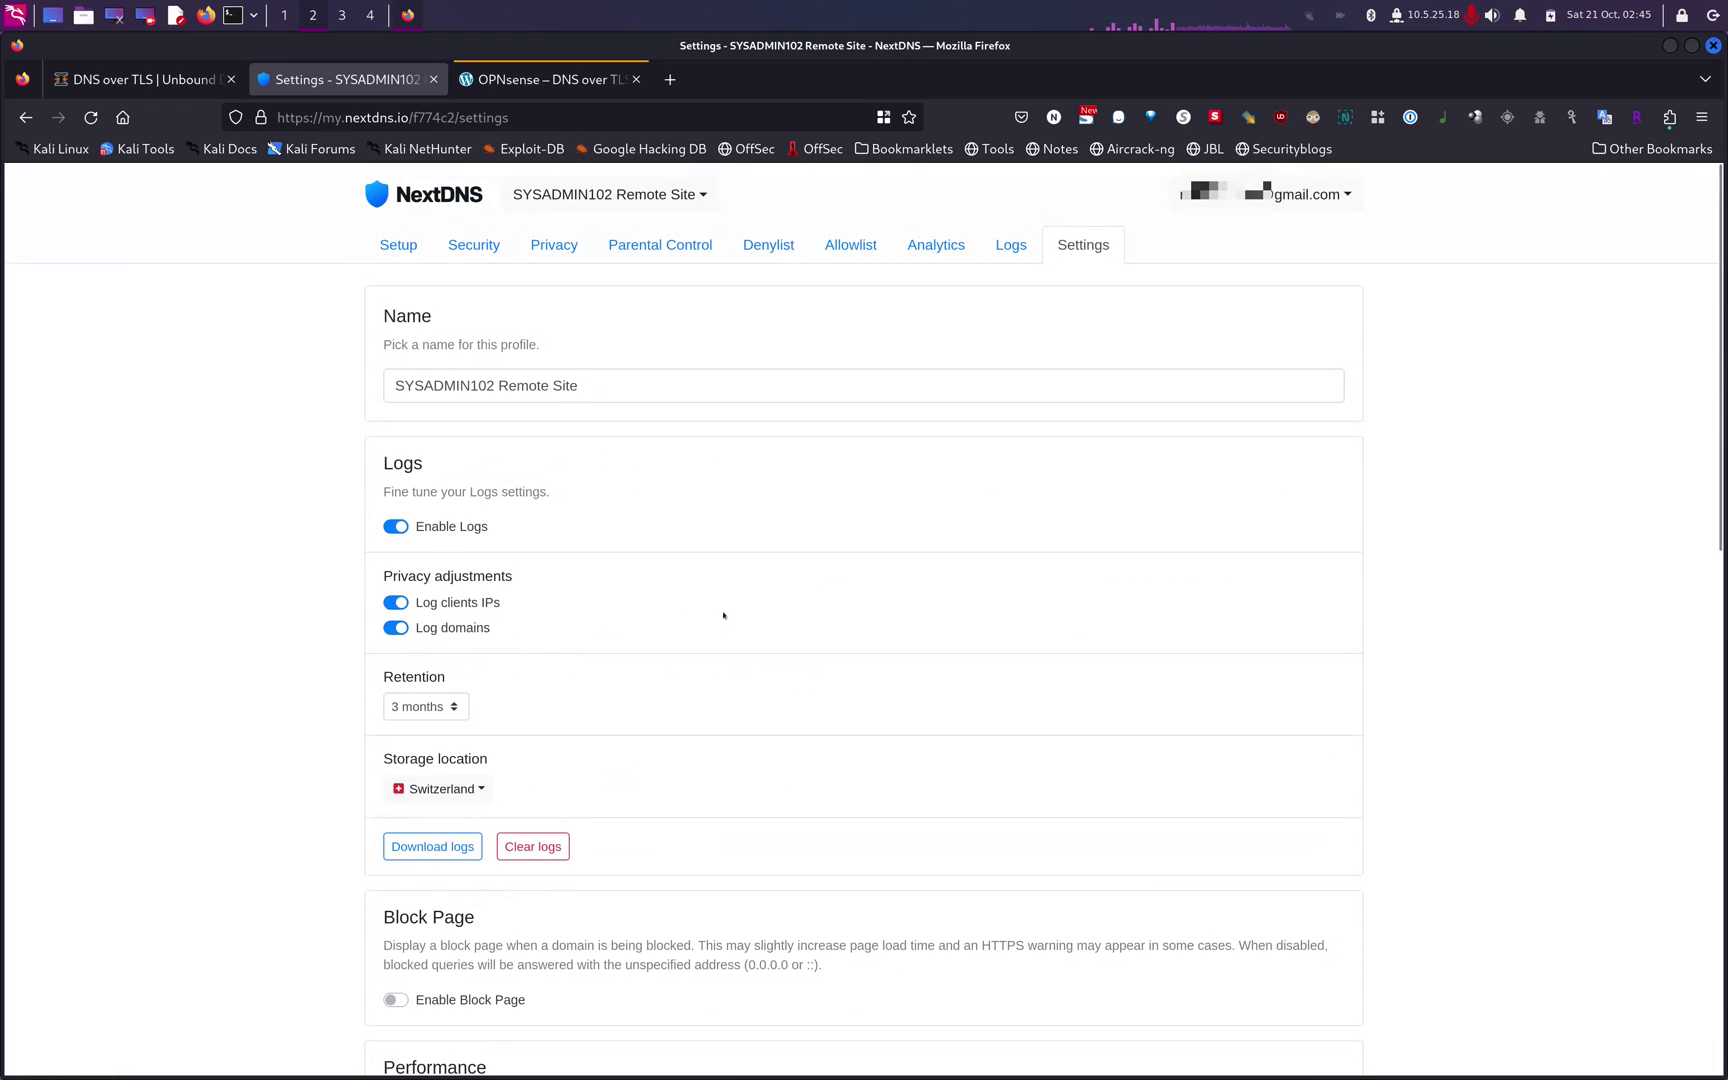